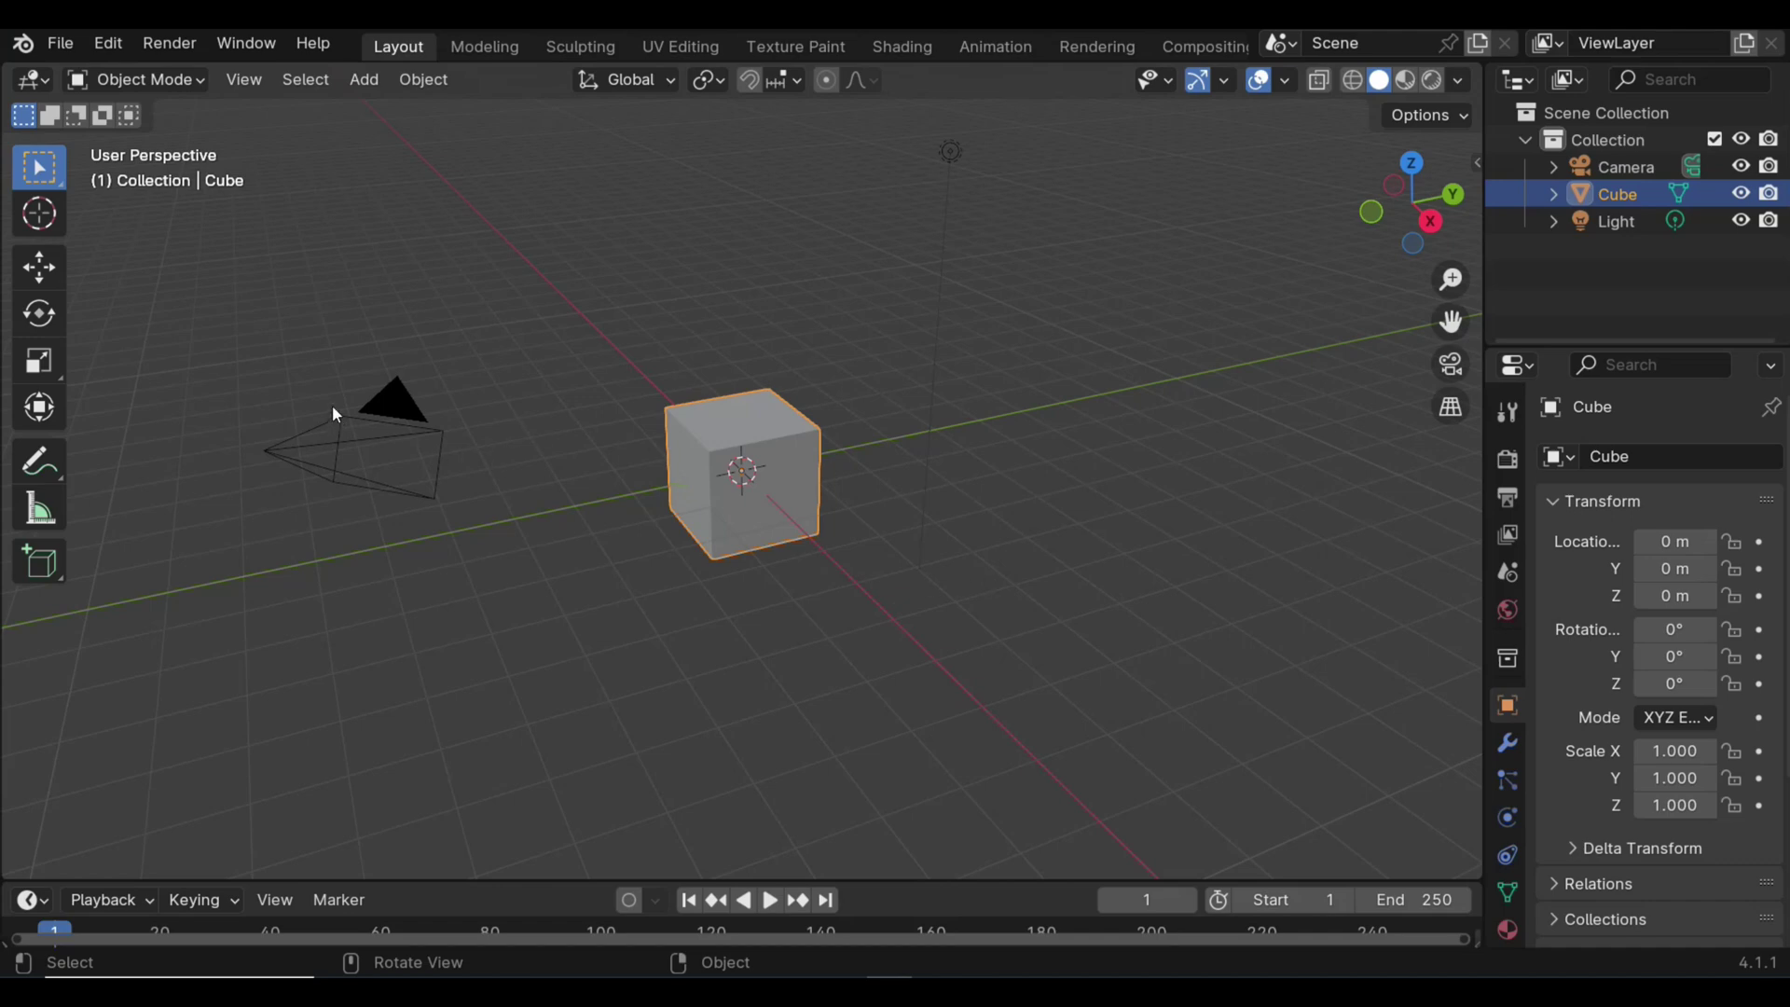
Step: Box-select and delete the camera, leaving just the cube and light
left_click_drag(301, 387, 396, 535)
key("Delete")
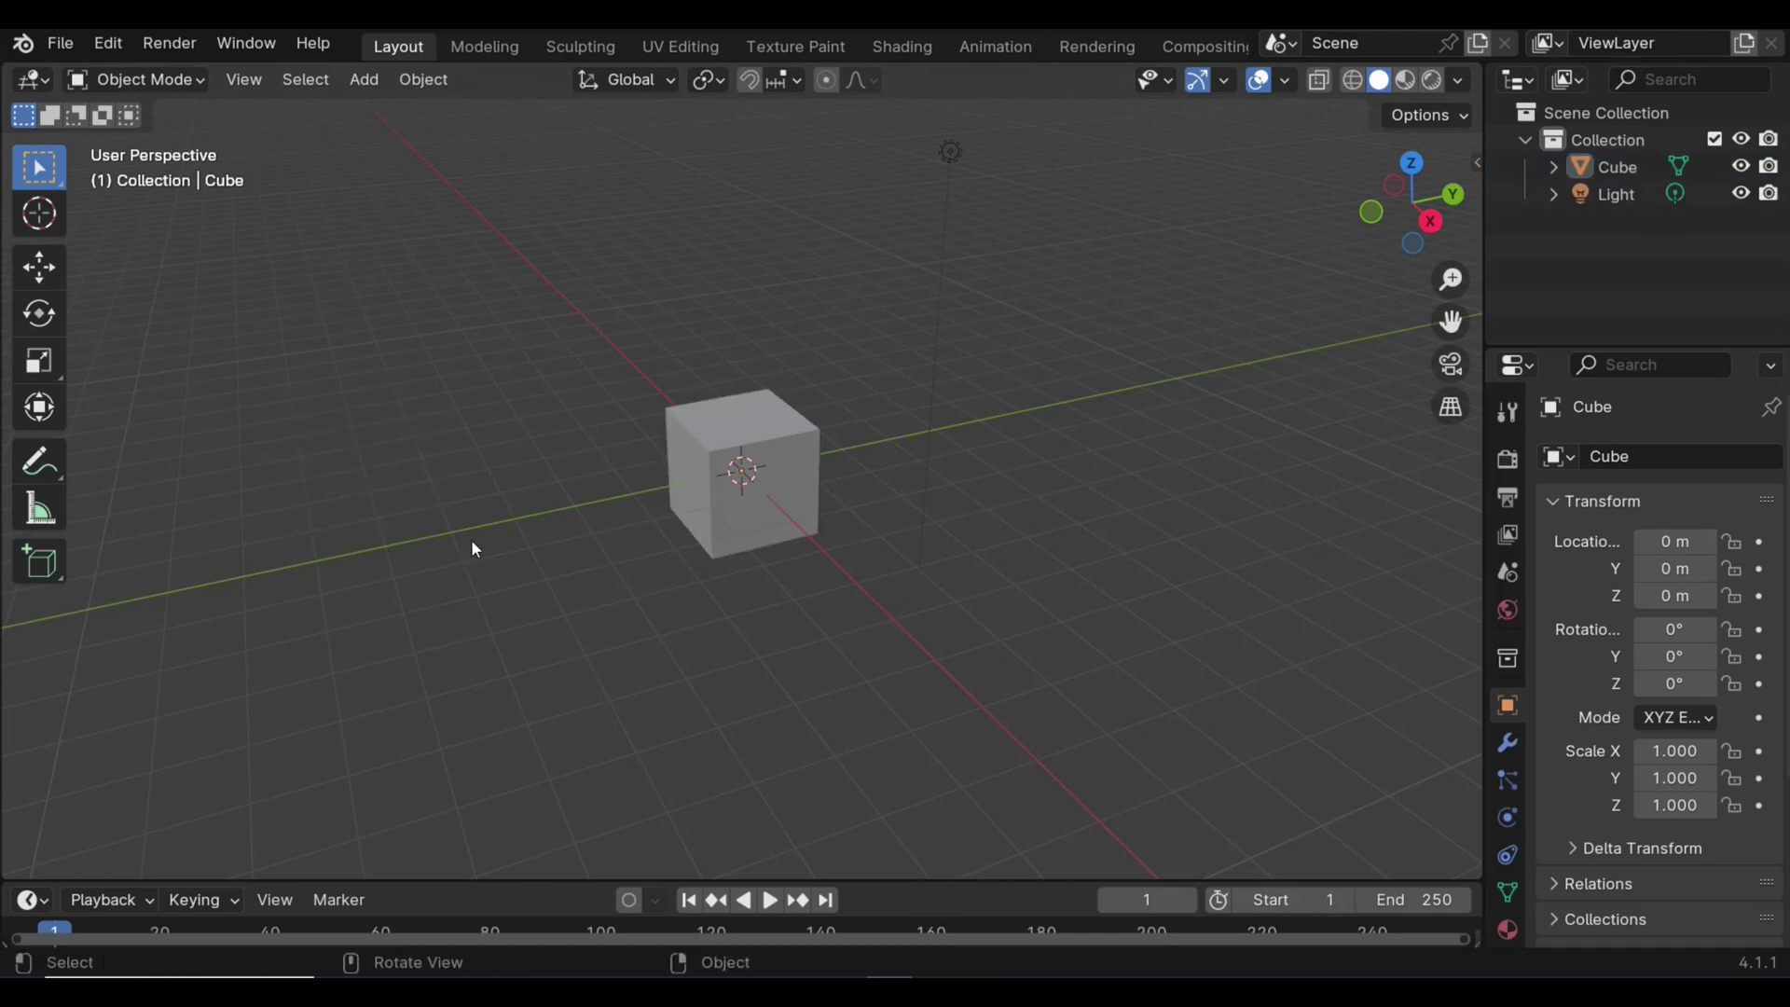
middle_click_drag(745, 591, 910, 571)
scroll(834, 594, "up", 5)
scroll(871, 605, "down", 3)
scroll(771, 608, "down", 3)
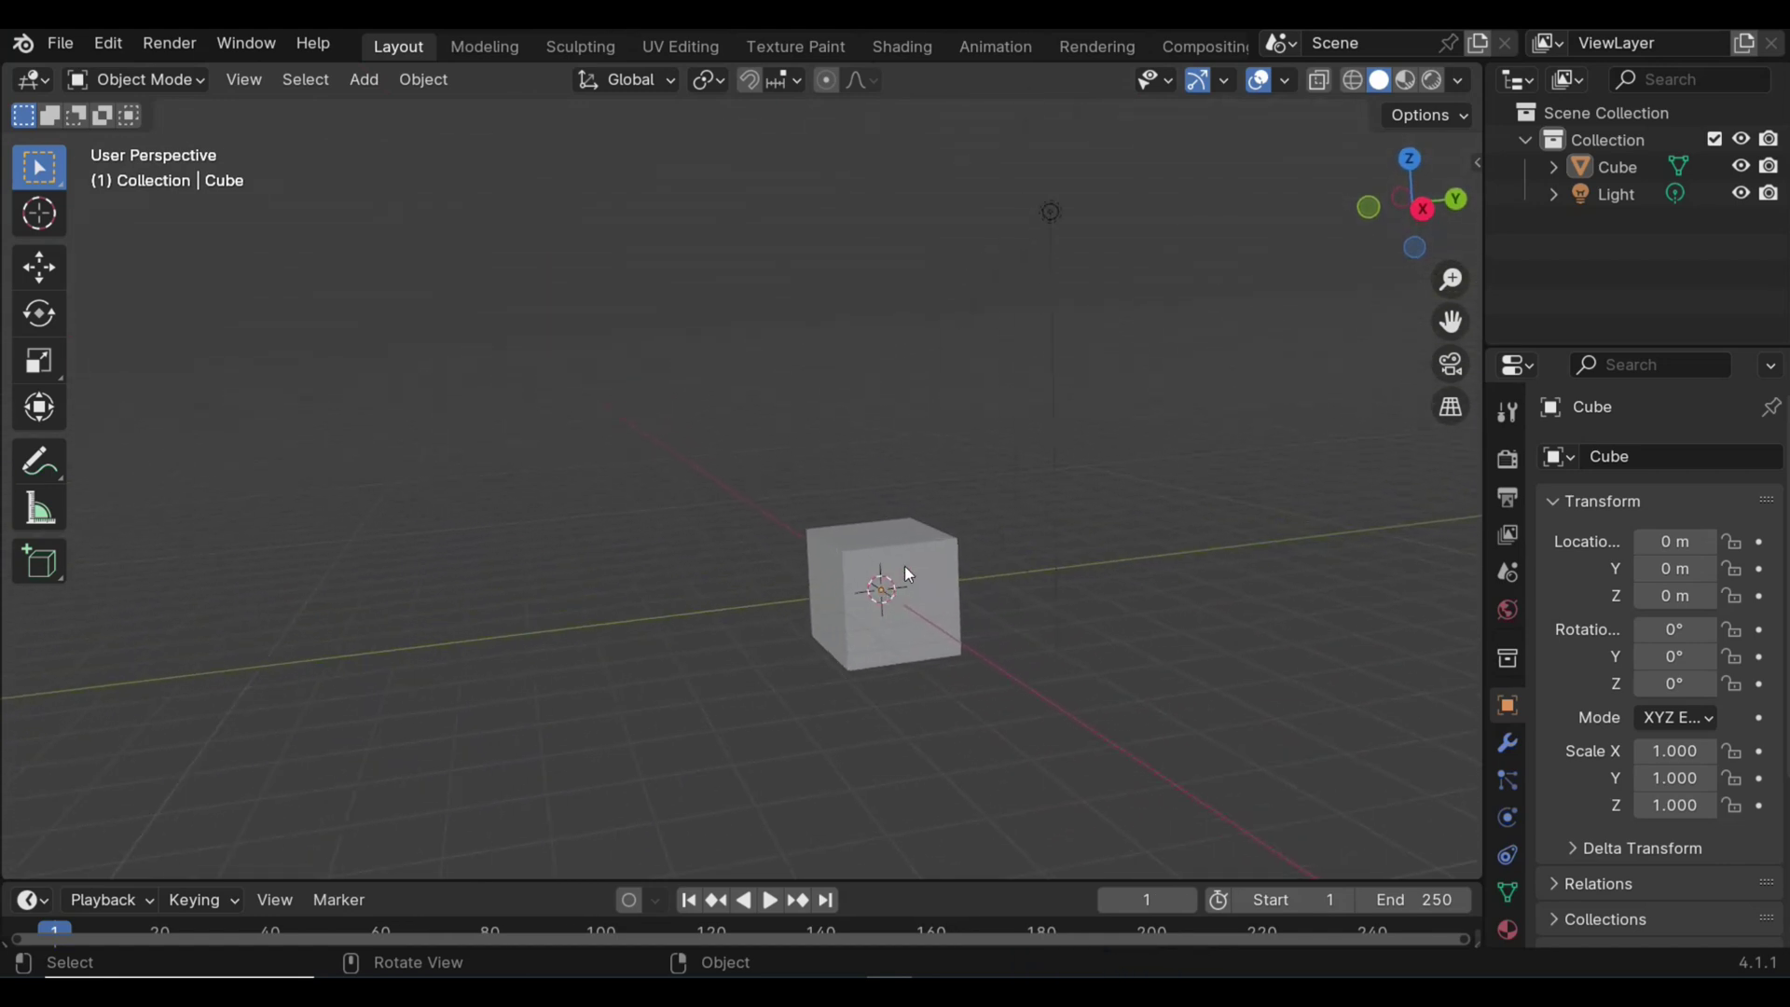
Step: Rotate the cube 724.6° about X with the Transform tool, undoing a trial Y rotation
left_click(923, 549)
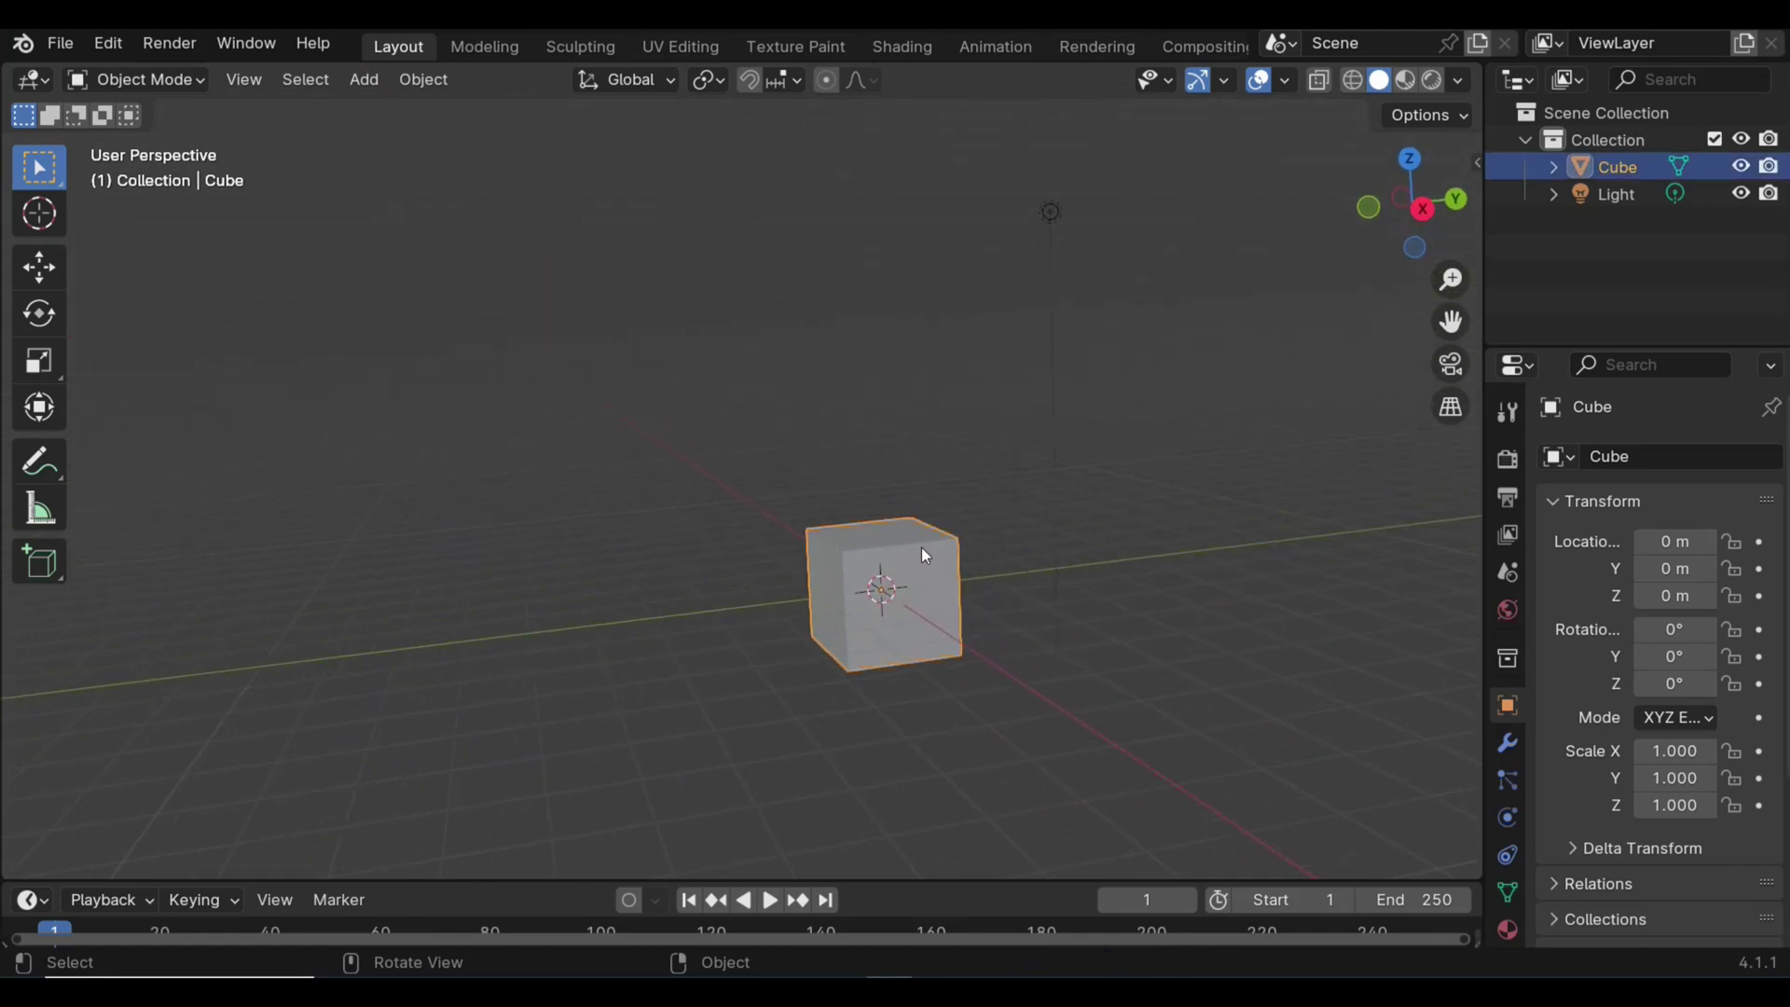
left_click(42, 410)
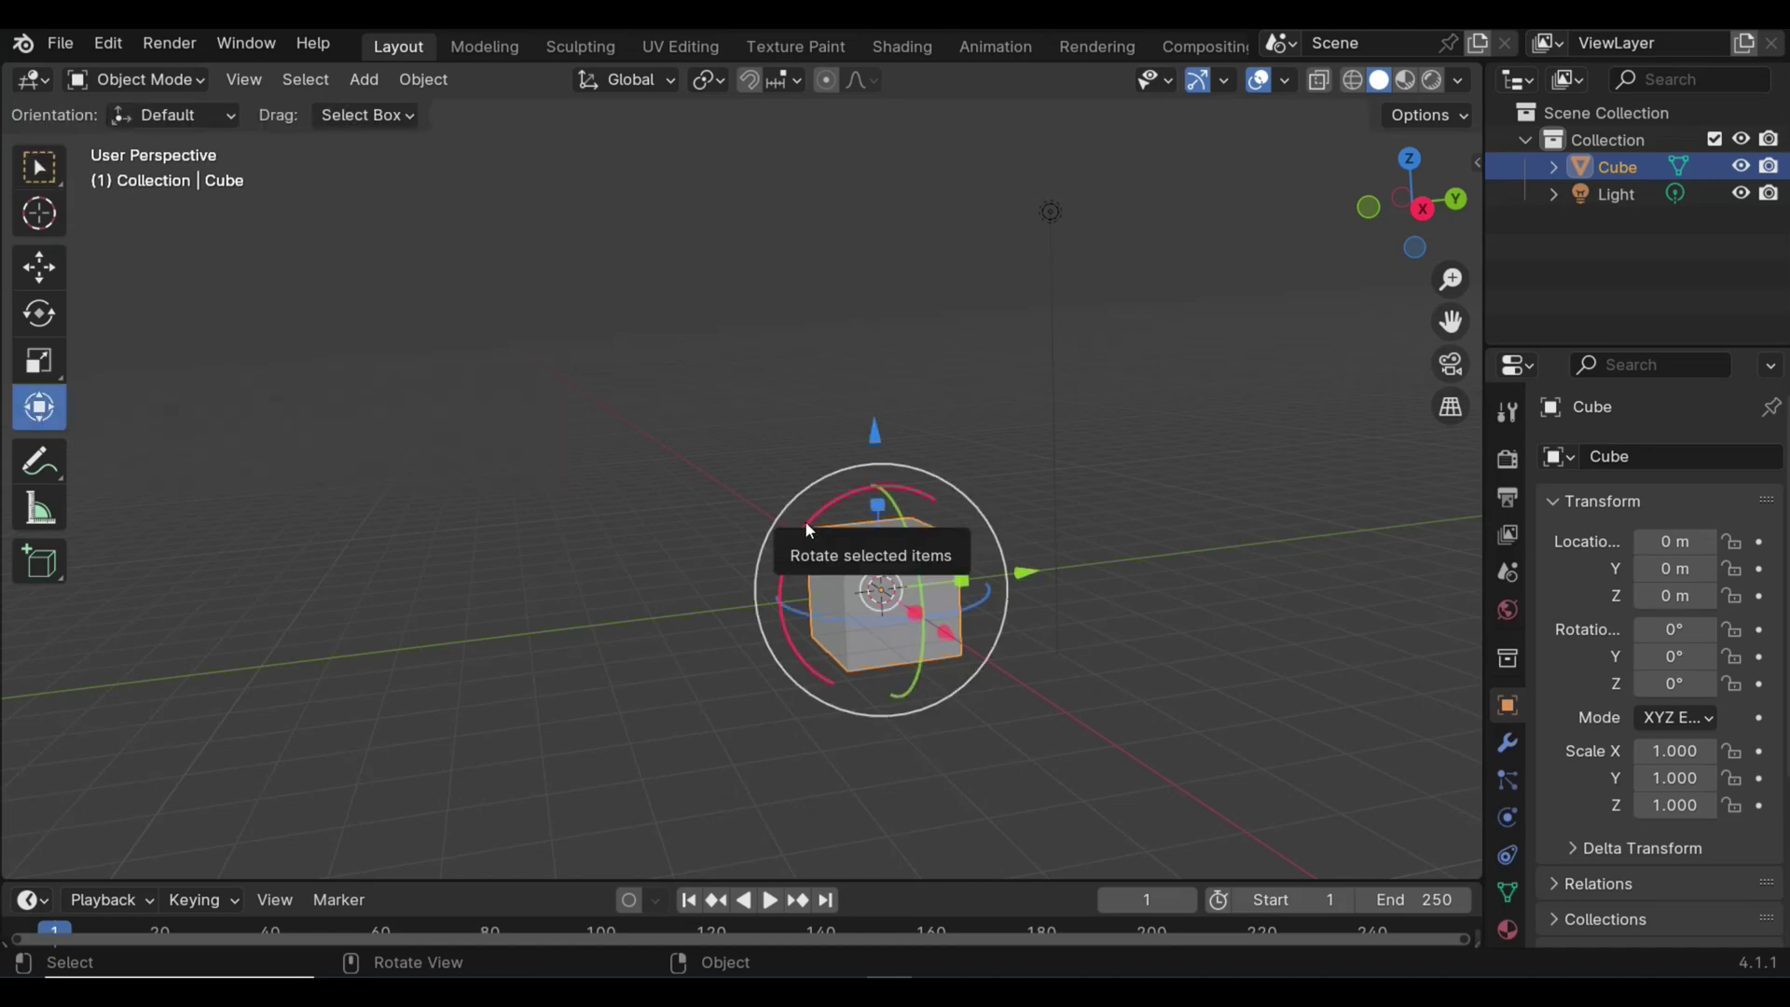
left_click_drag(803, 520, 970, 639)
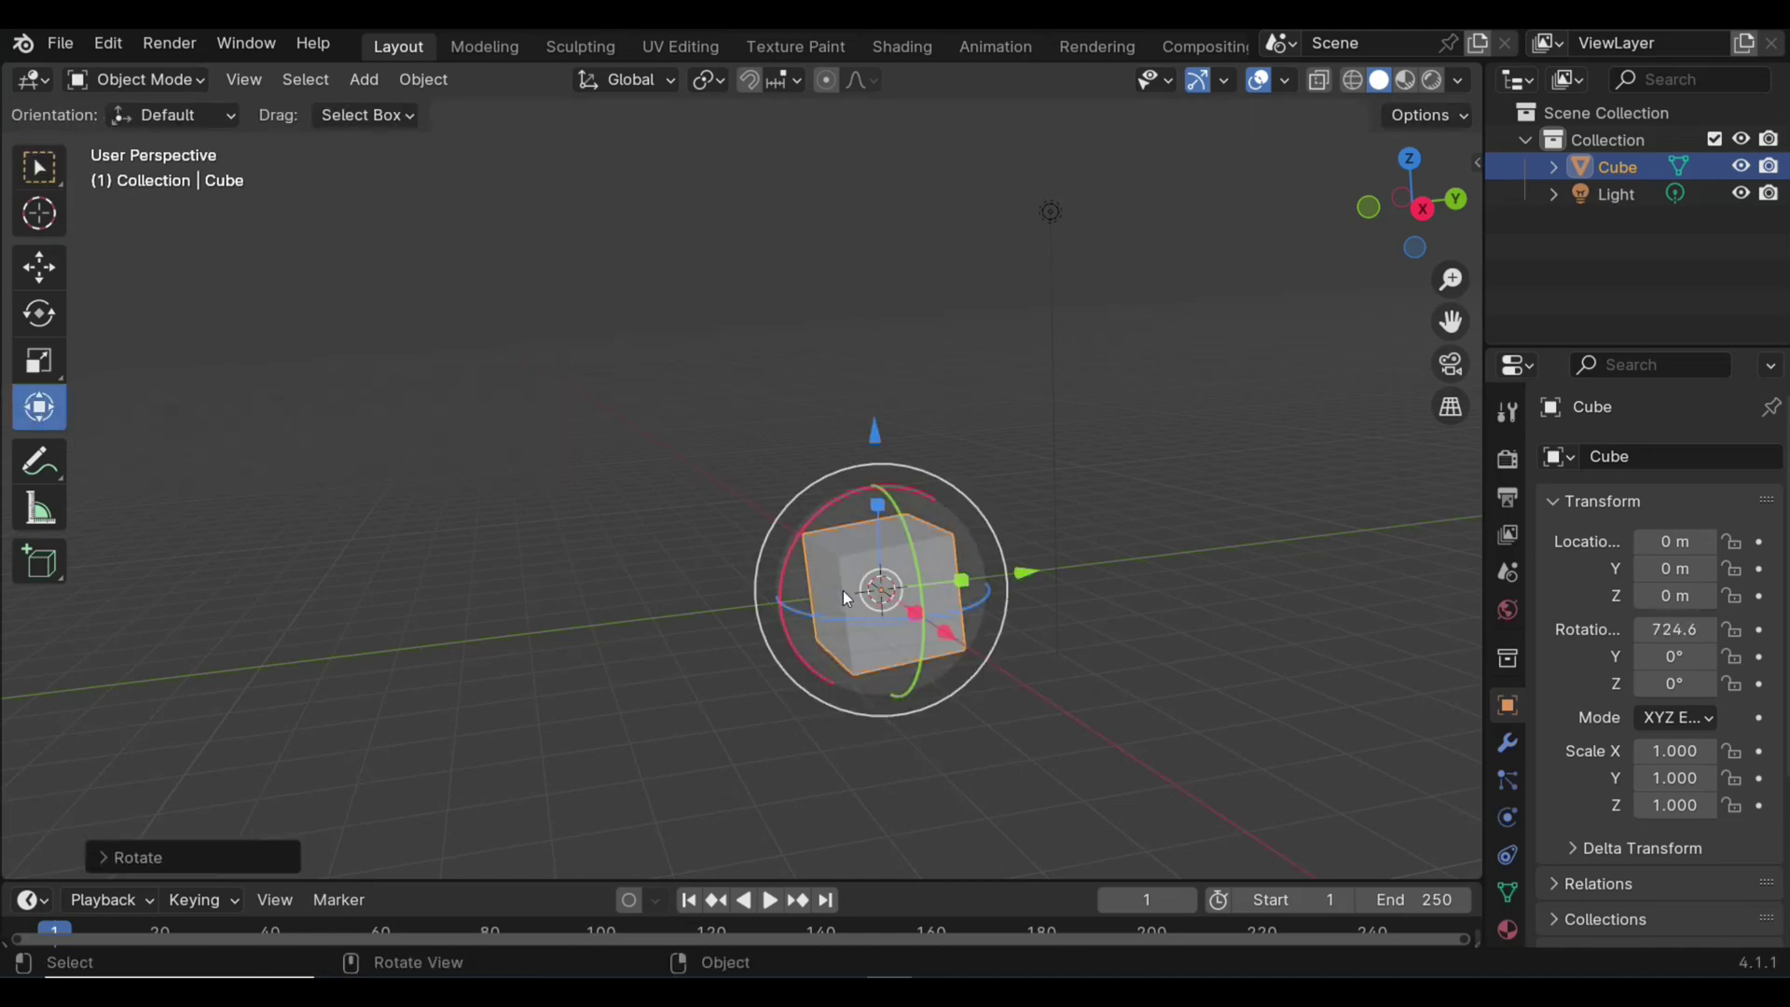
middle_click_drag(969, 640, 950, 526)
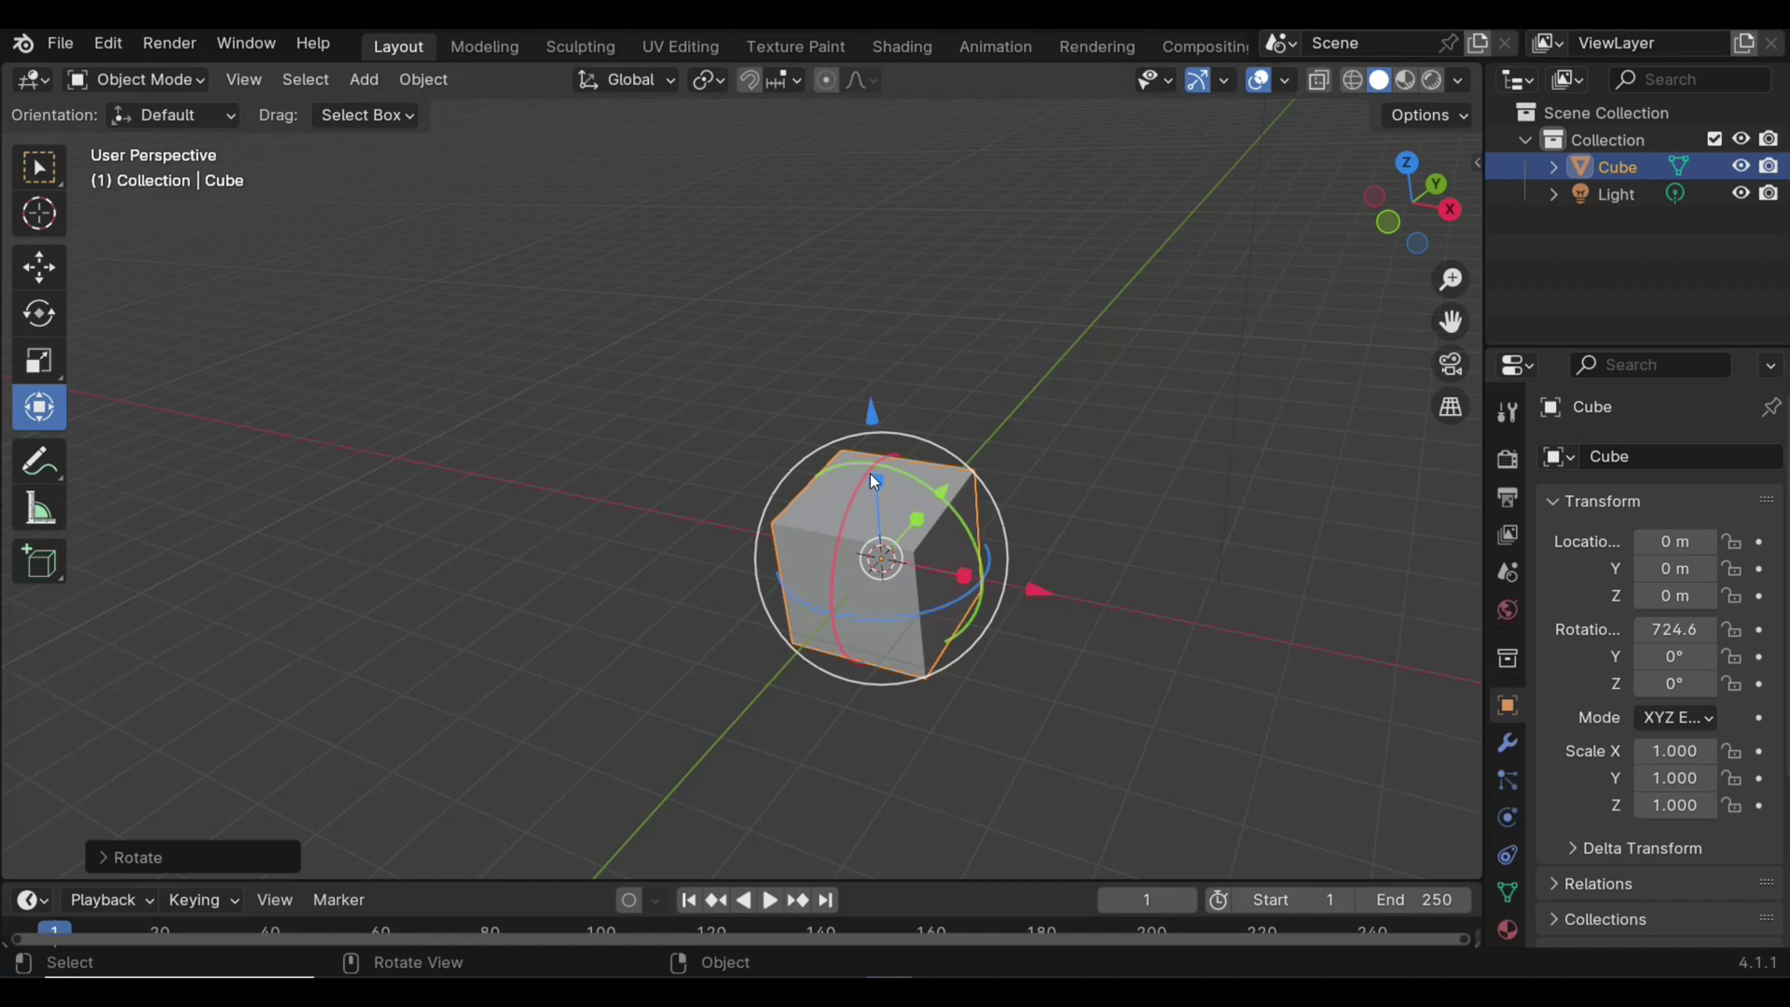
left_click_drag(876, 466, 831, 568)
middle_click_drag(832, 568, 974, 663)
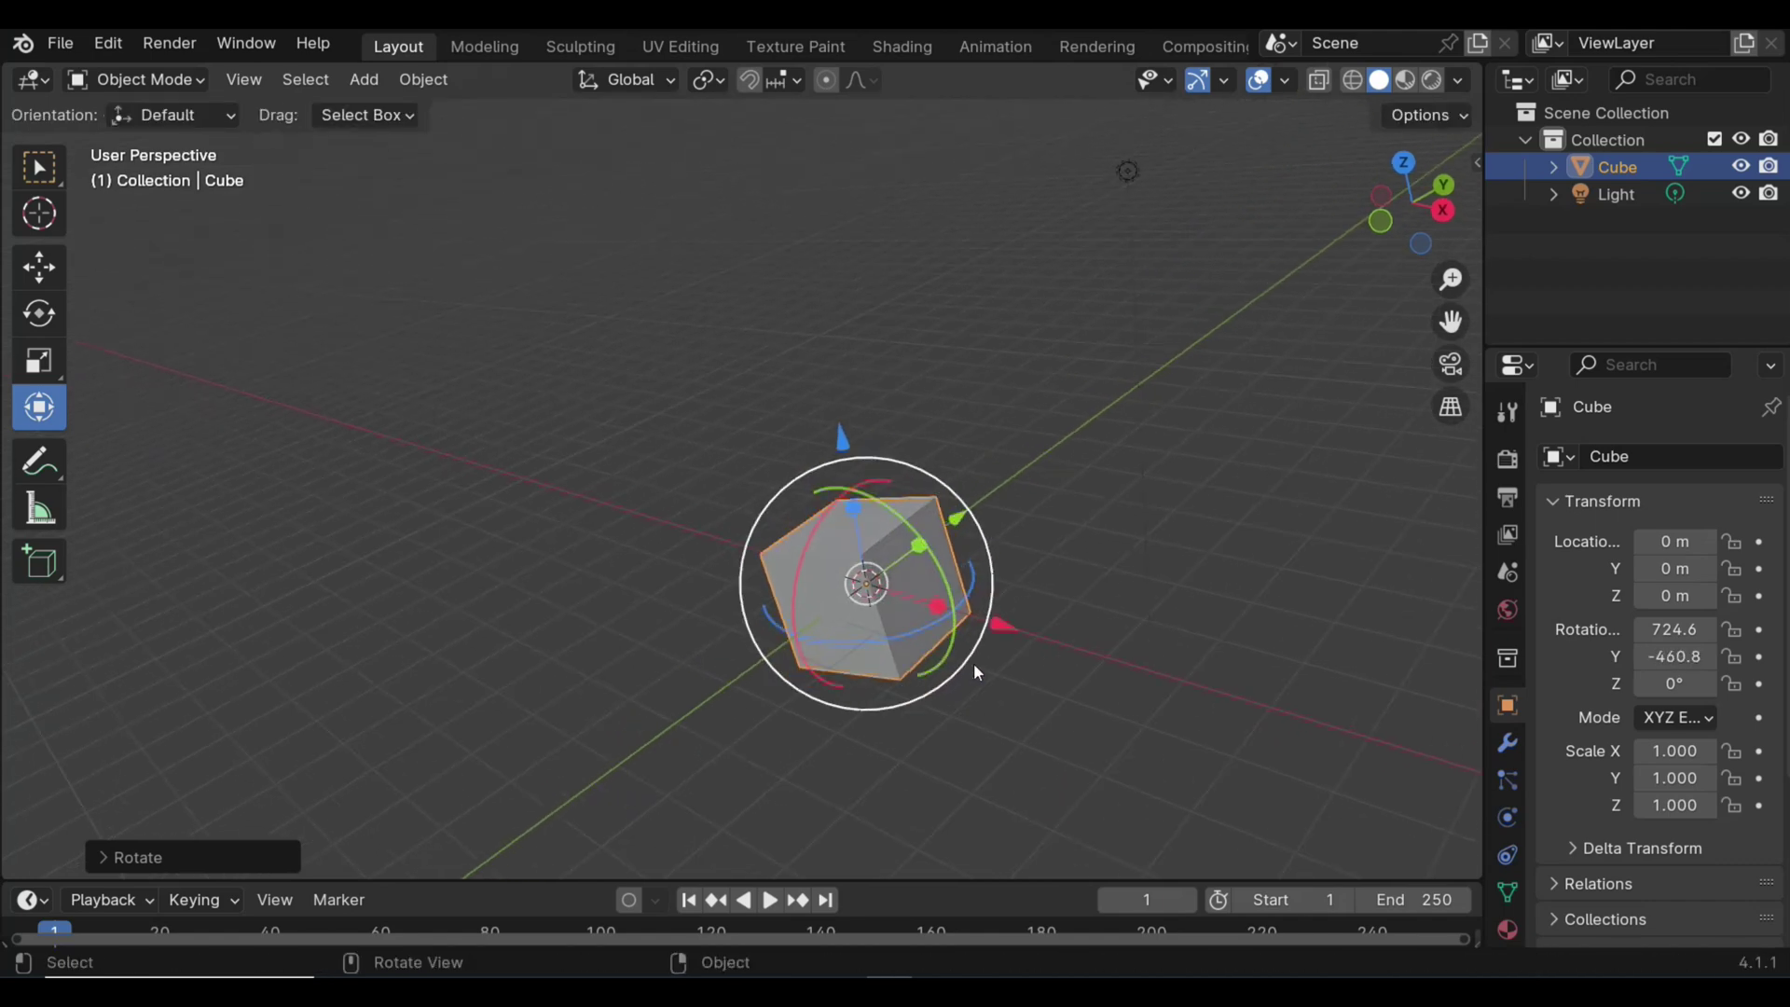
key("ctrl+z")
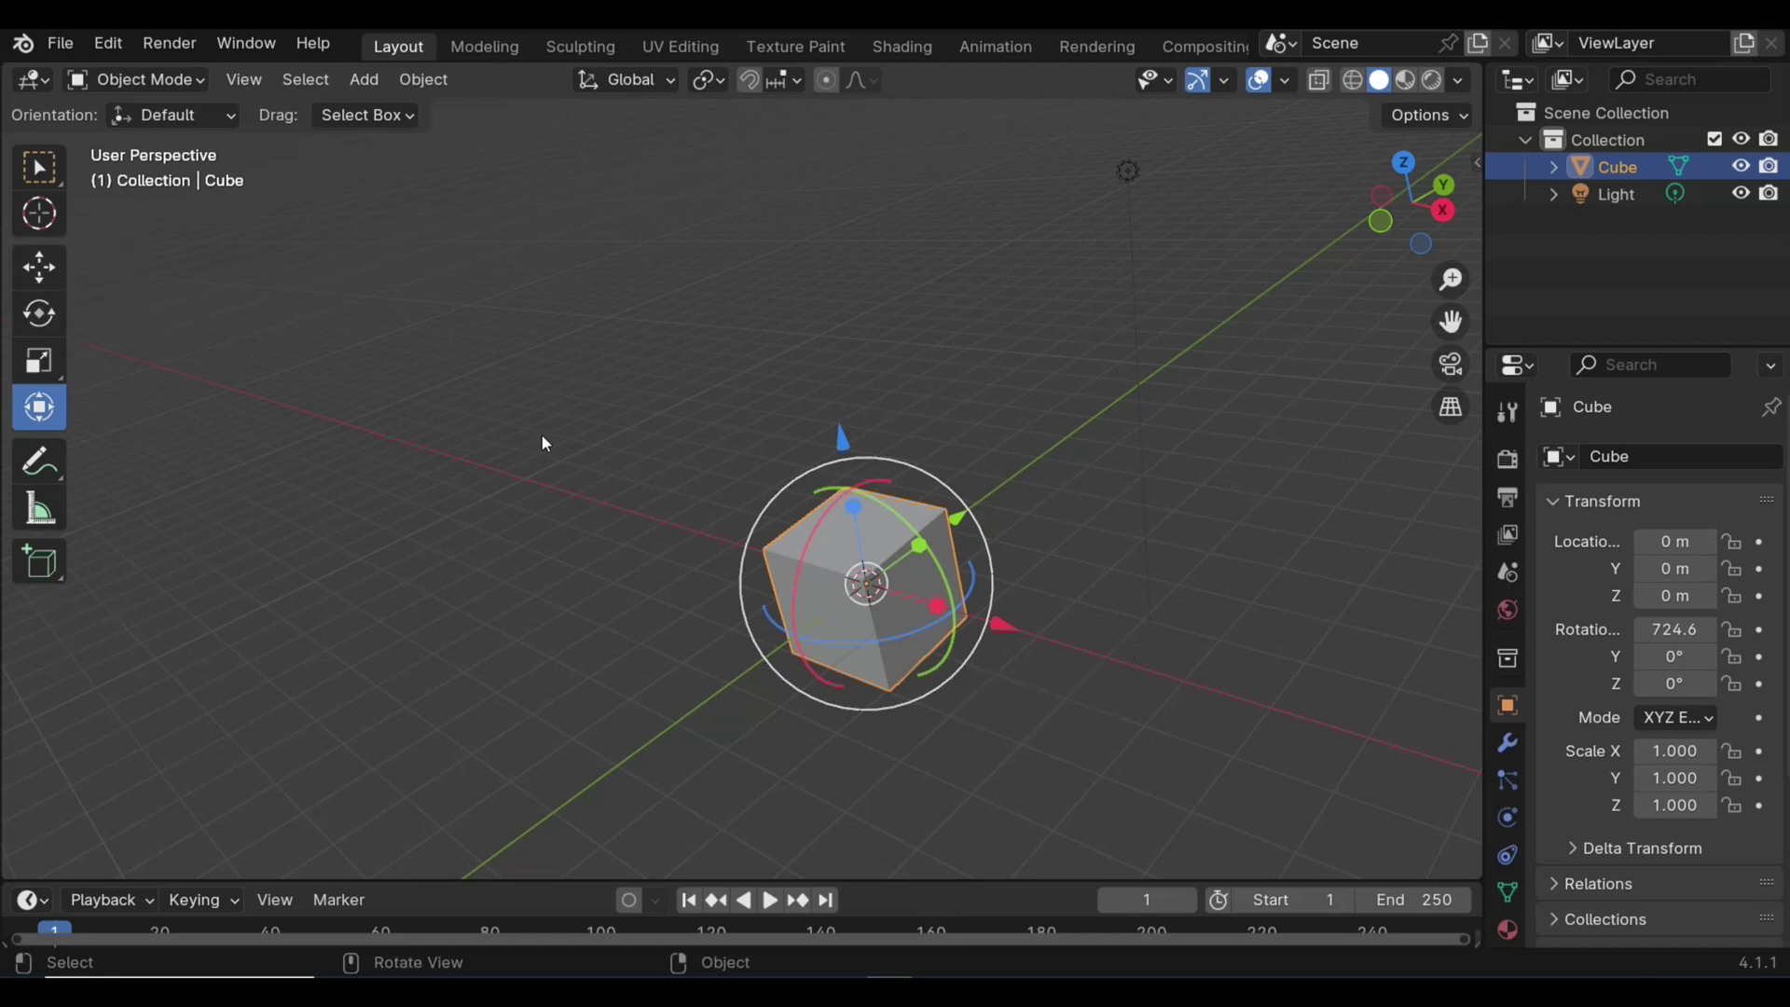
left_click(483, 372)
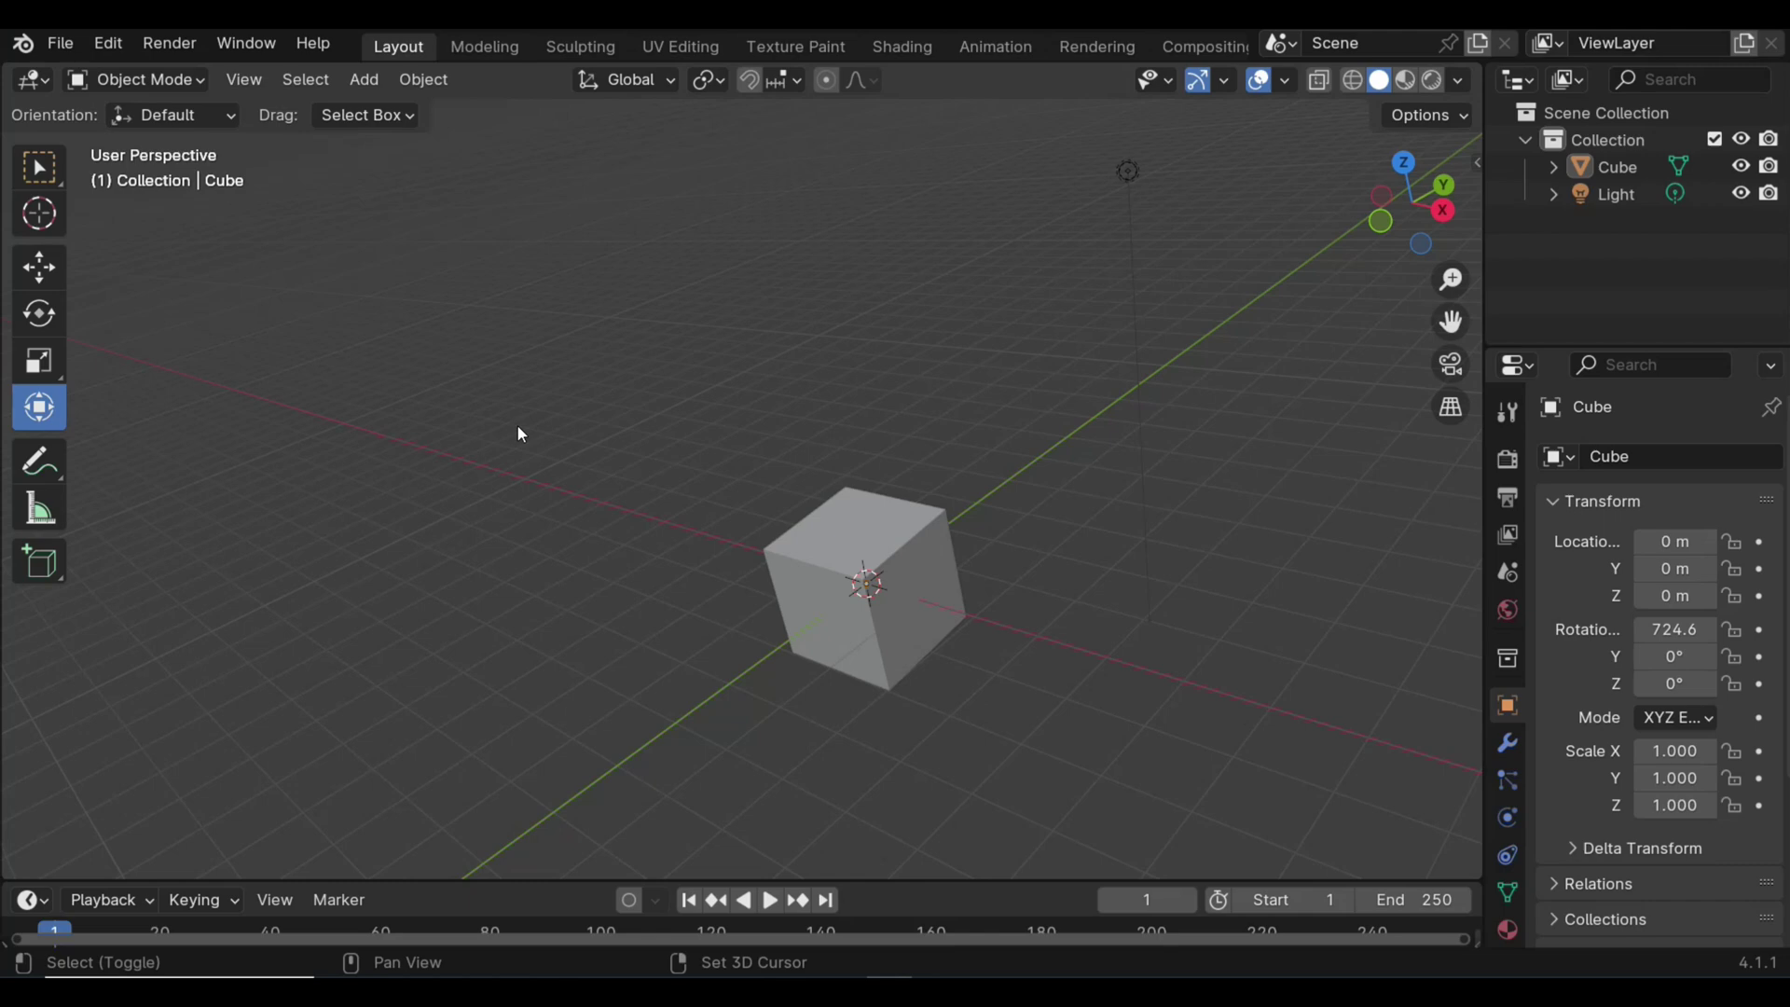
Step: Add a mesh plane and scale it to -7.166 as a floor under the cube
key("shift+a")
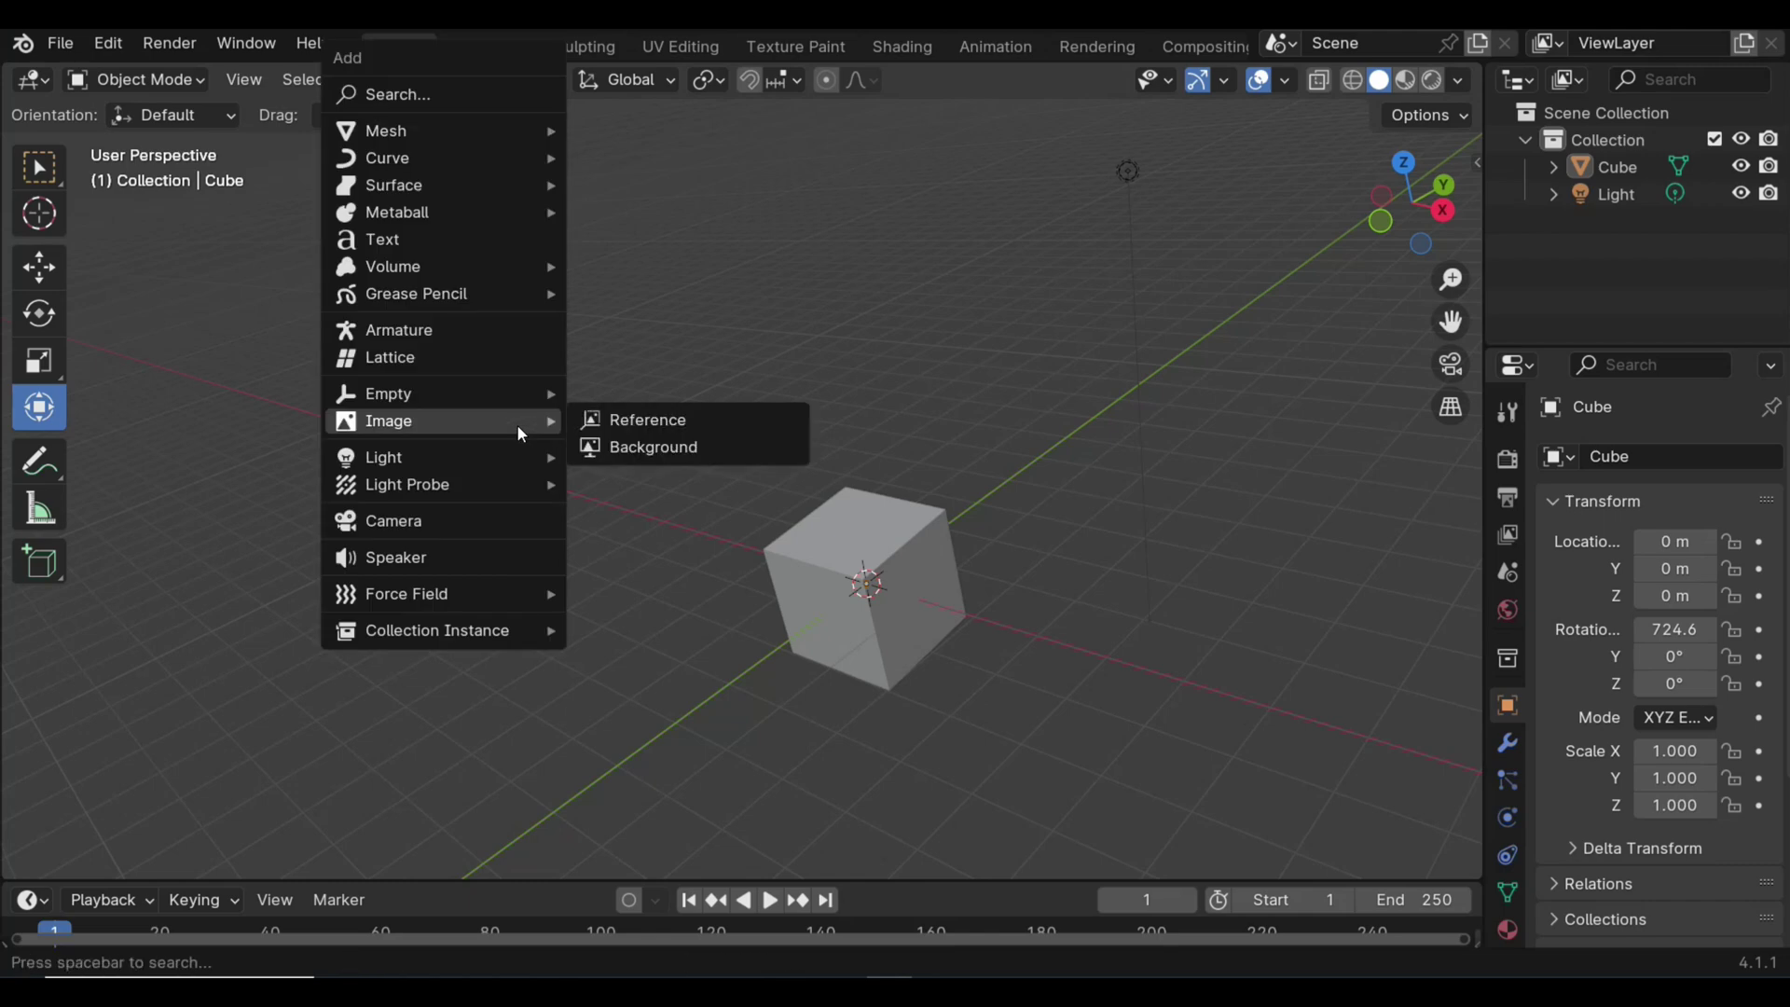
mouse_move(475, 129)
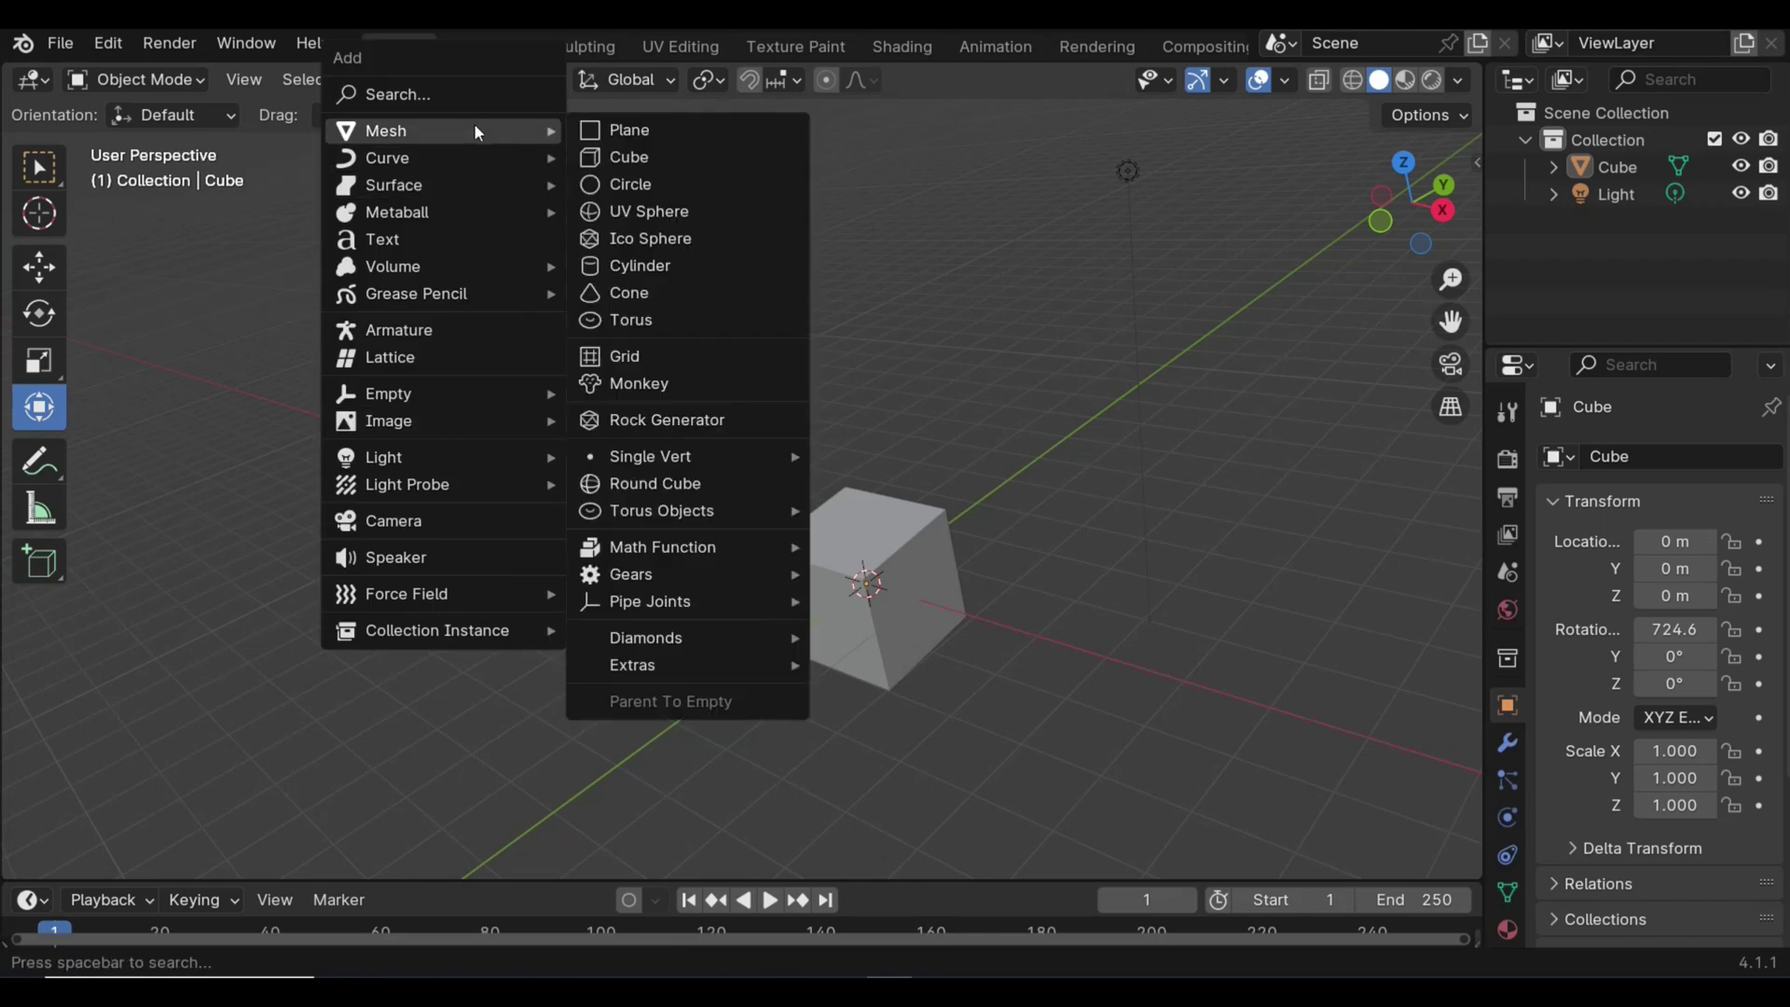
left_click(695, 135)
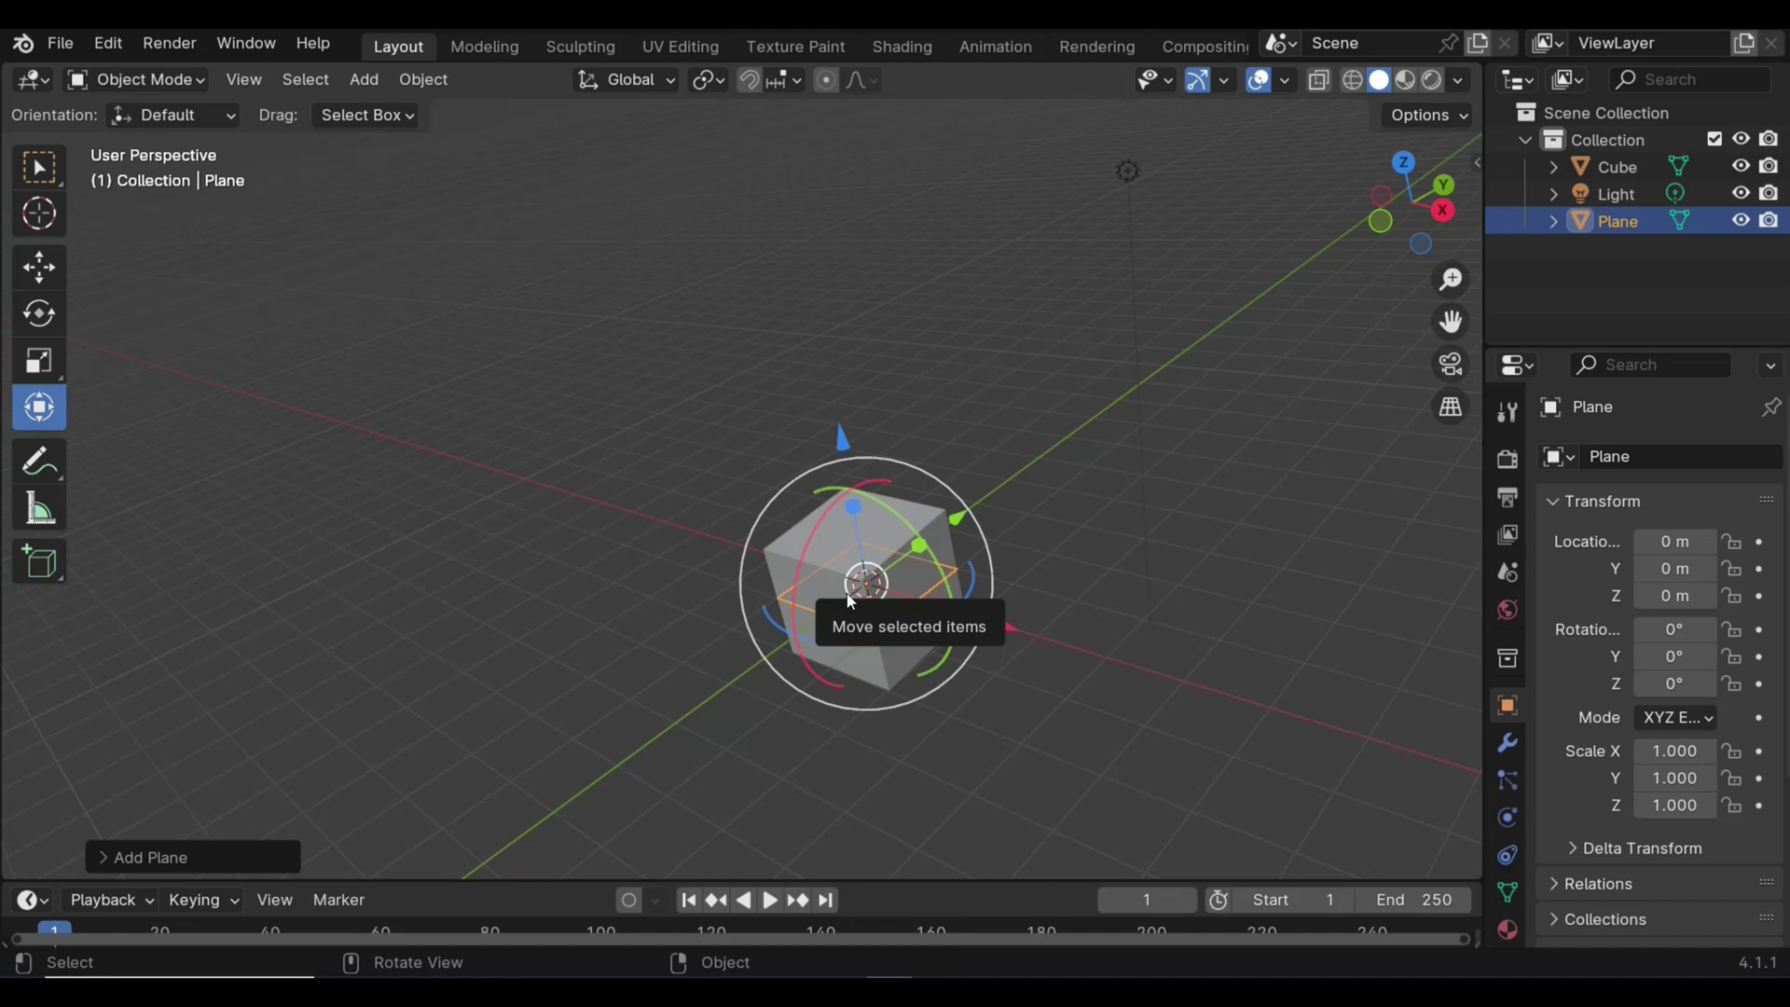
key("s")
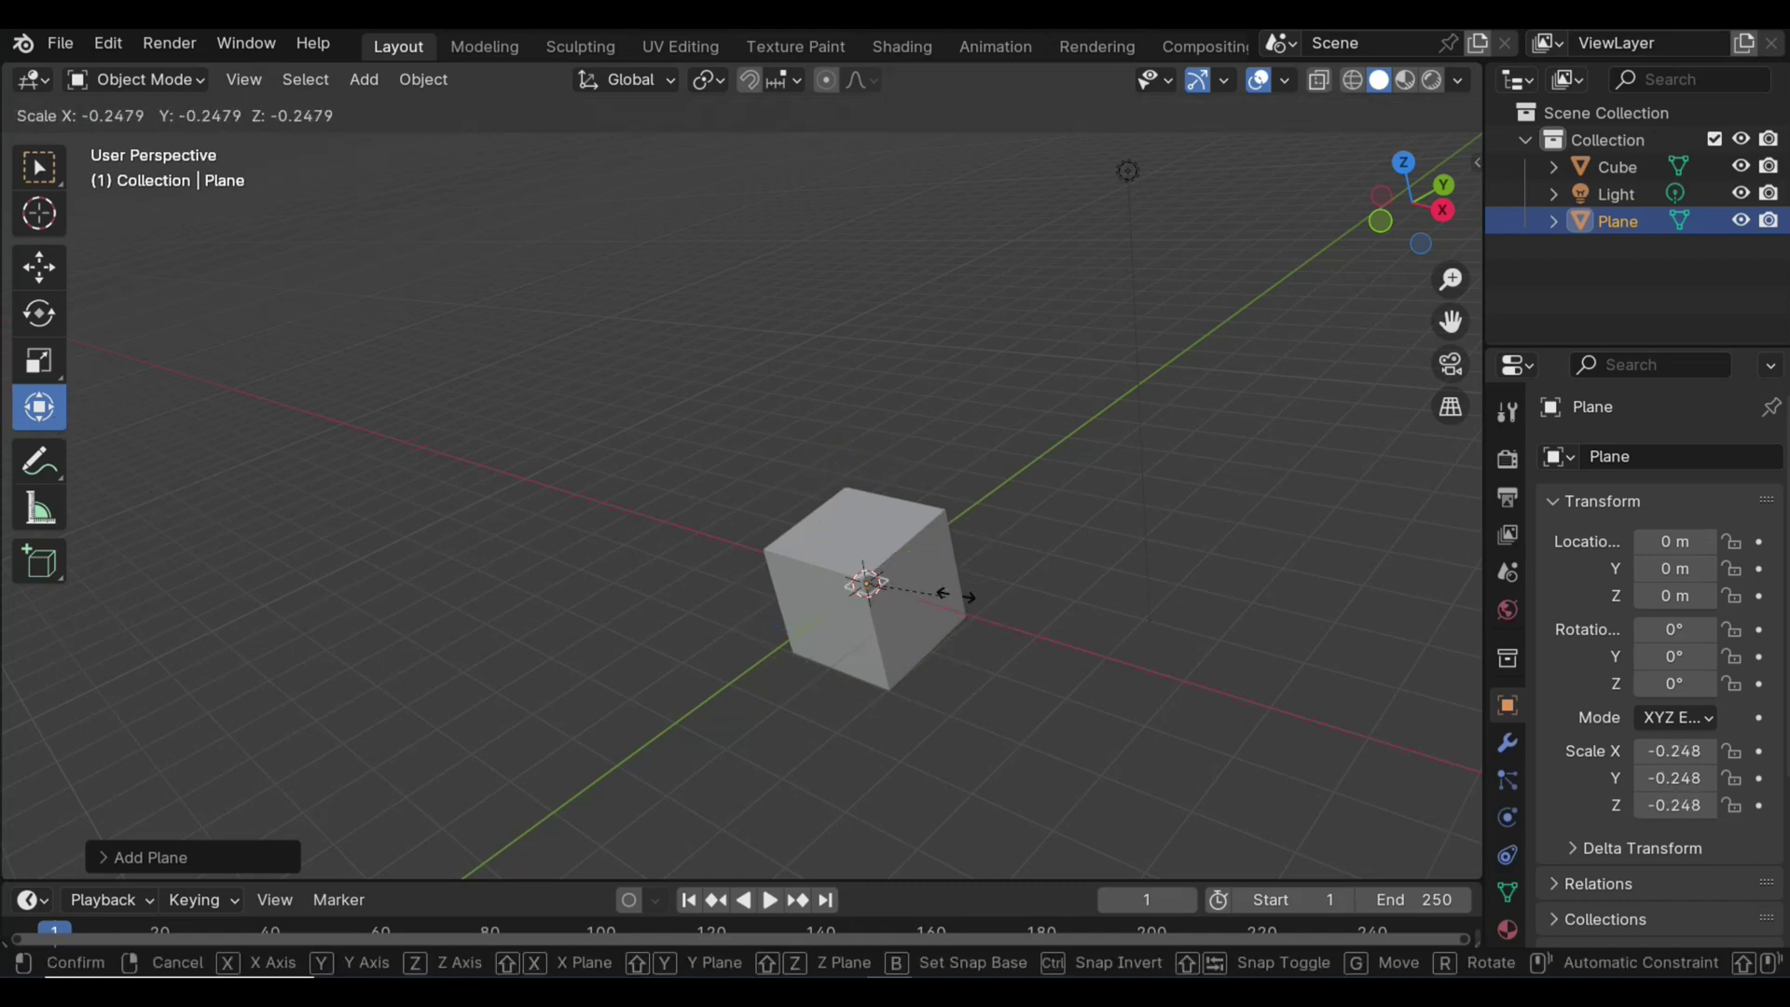
left_click(229, 696)
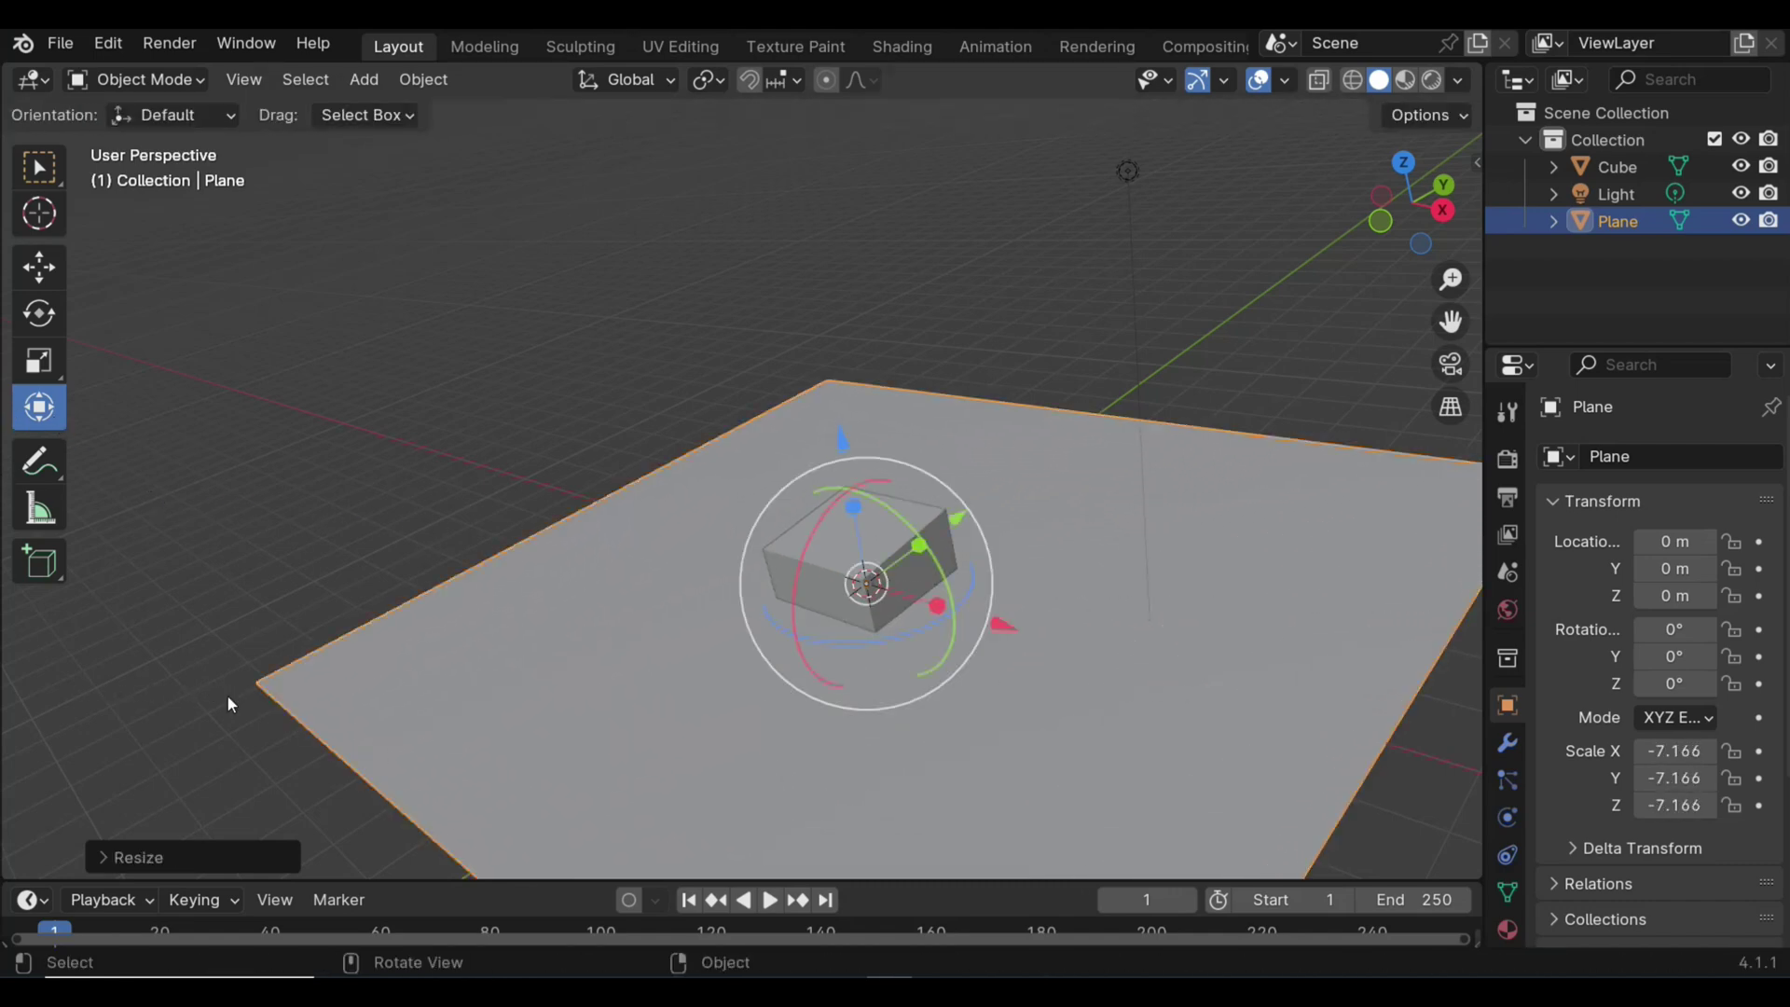
middle_click_drag(197, 676, 240, 645)
scroll(240, 643, "left", 10)
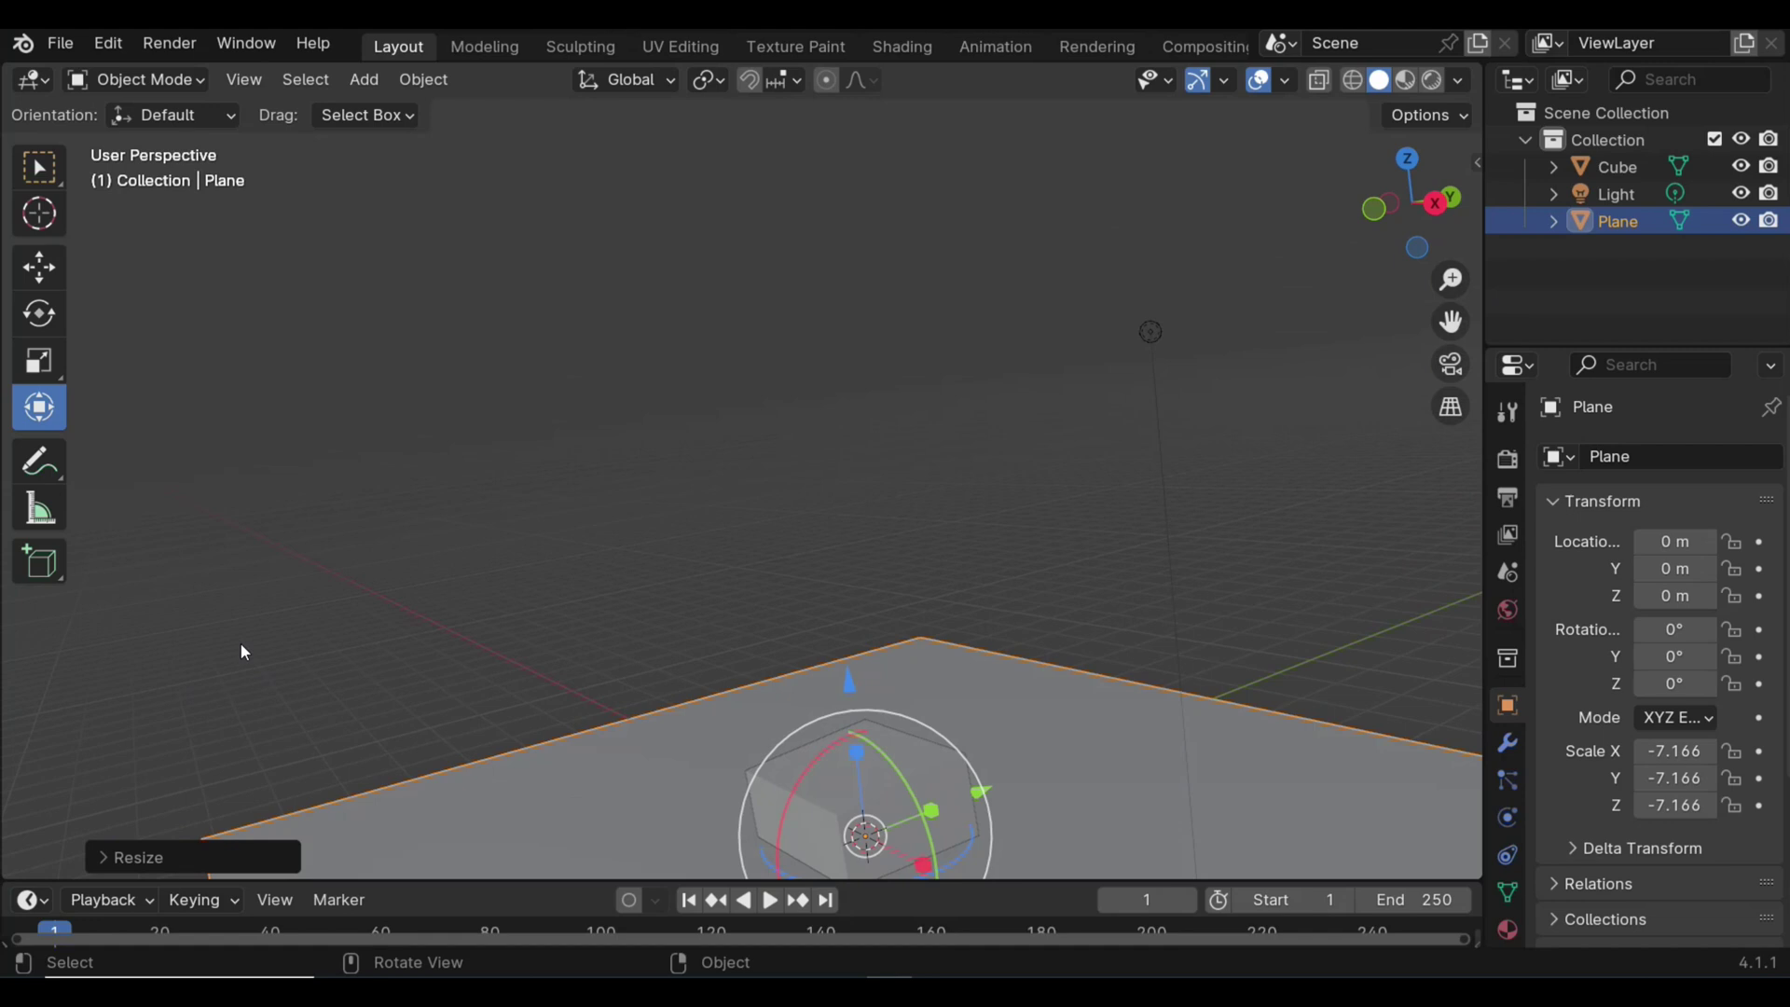
scroll(240, 645, "left", 3)
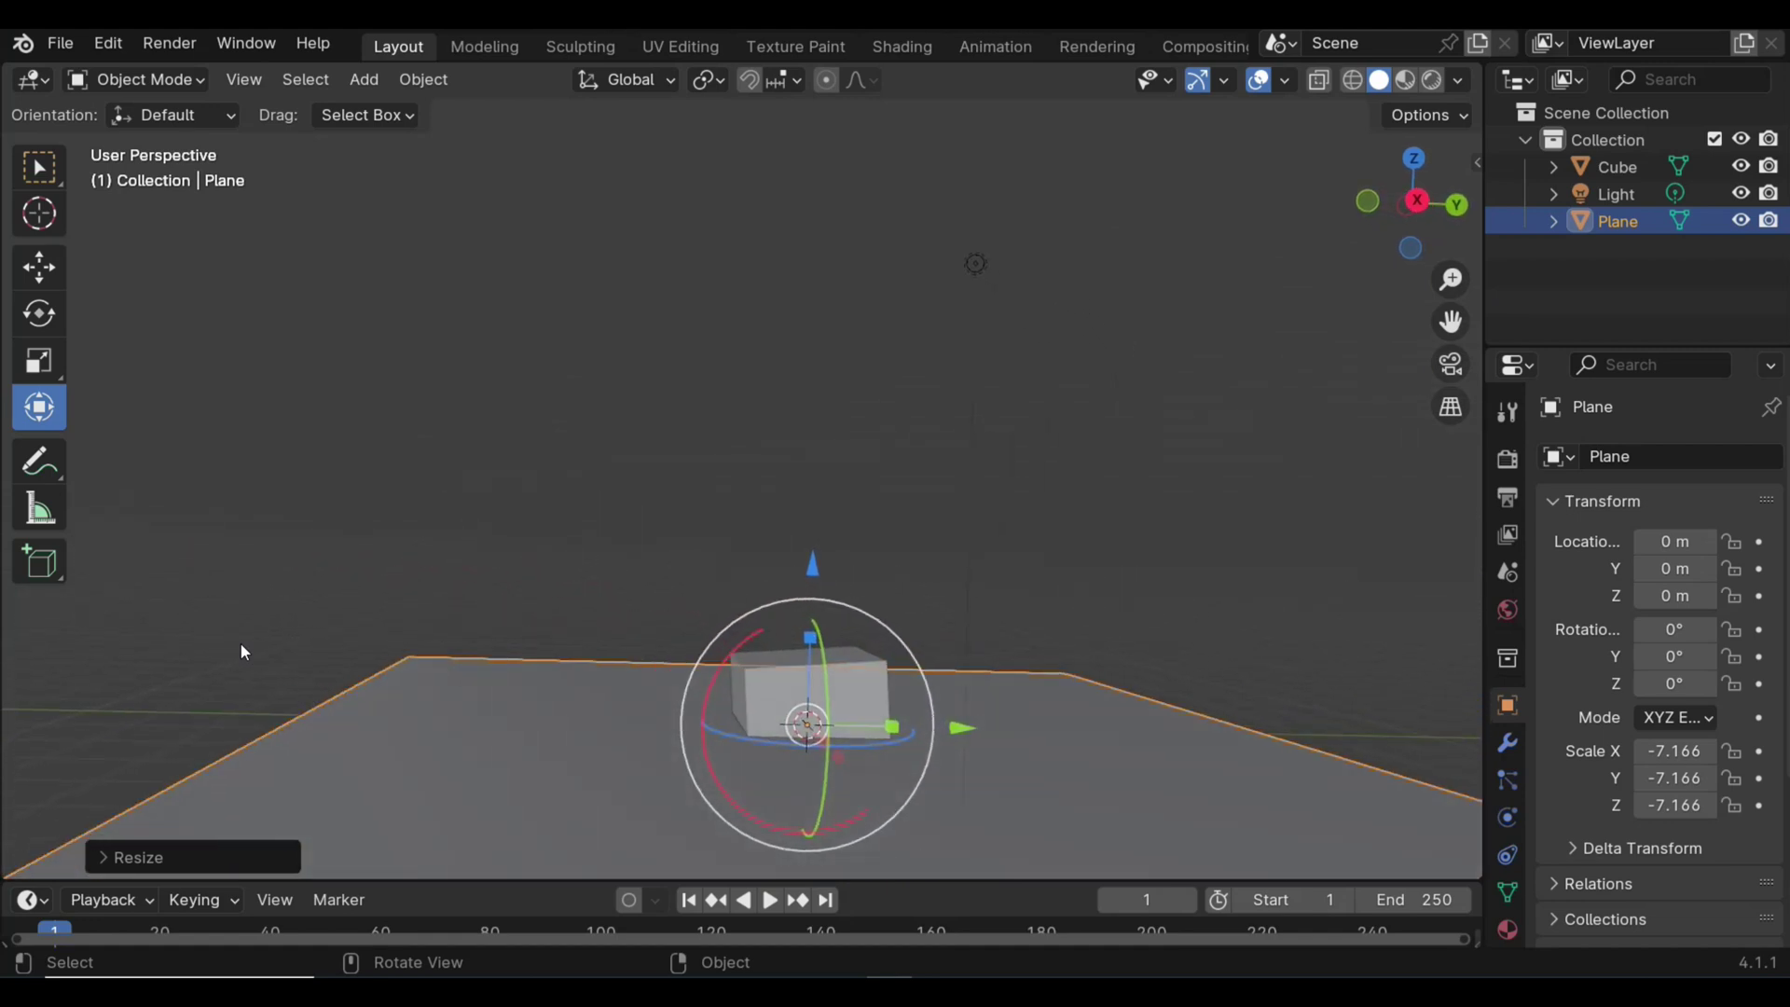
scroll(883, 719, "down", 3)
key("ctrl+z")
key("ctrl+z")
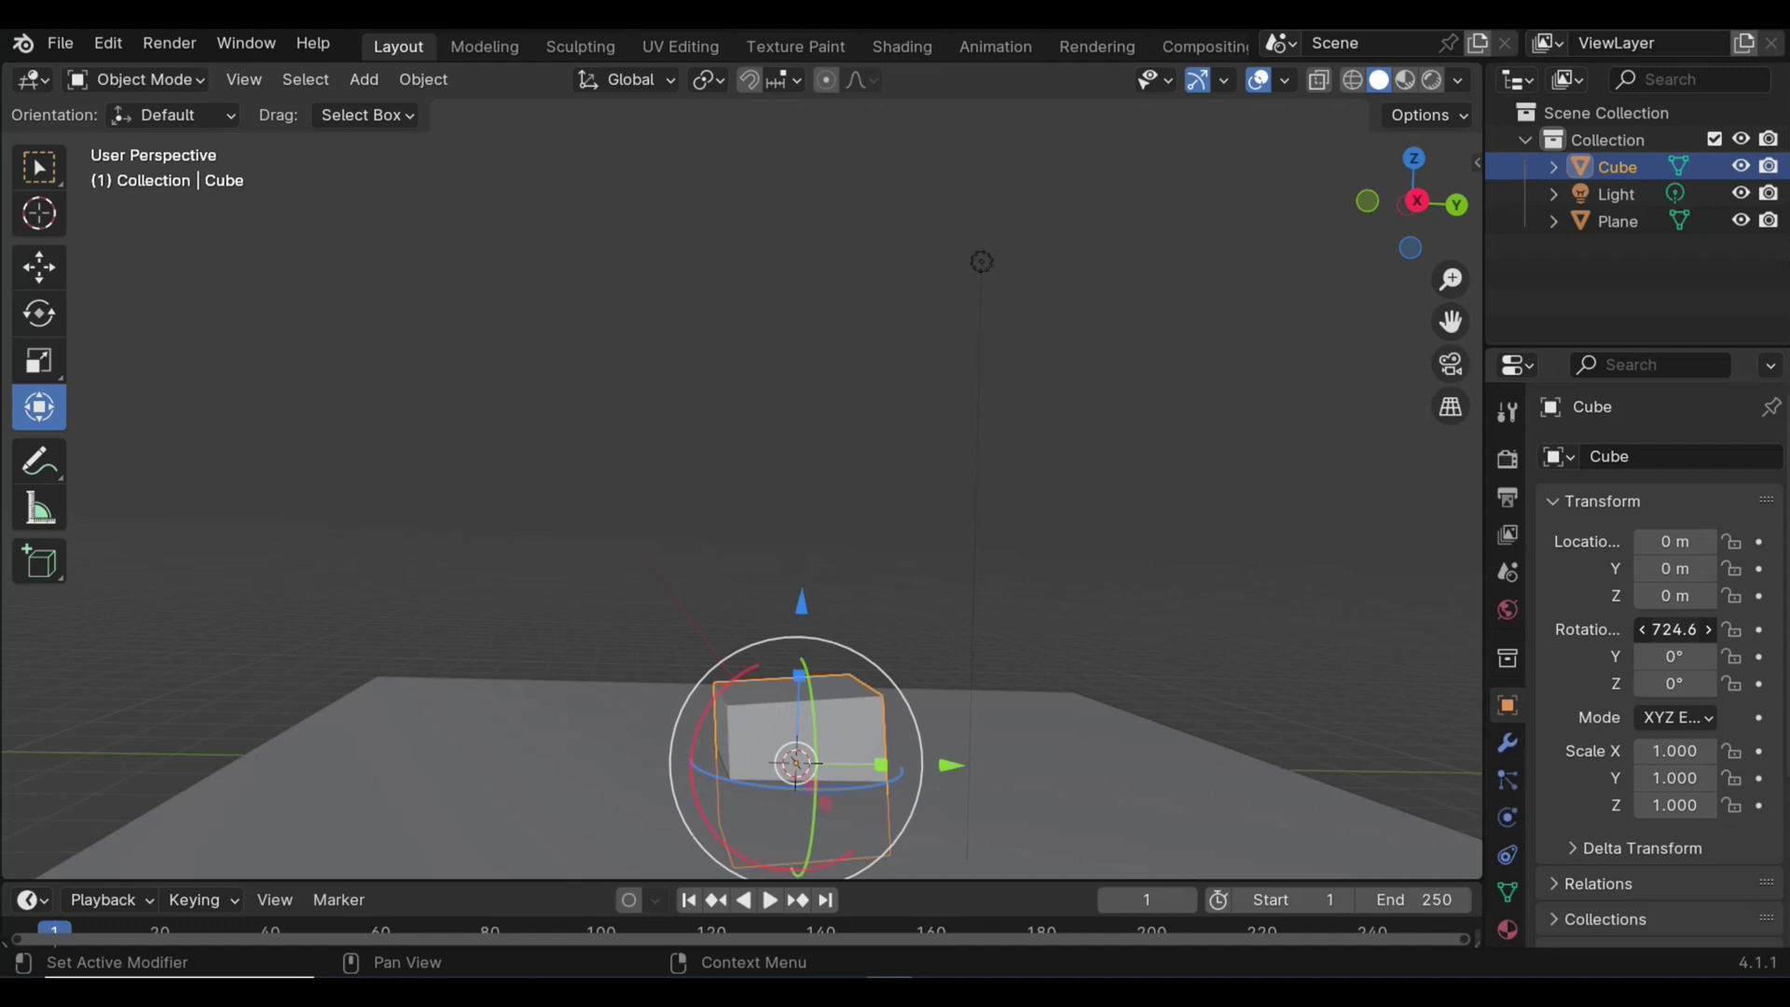
Step: Set the cube's Rotation X to 0° in the Object properties
double_click(1674, 630)
type("0")
key("Return")
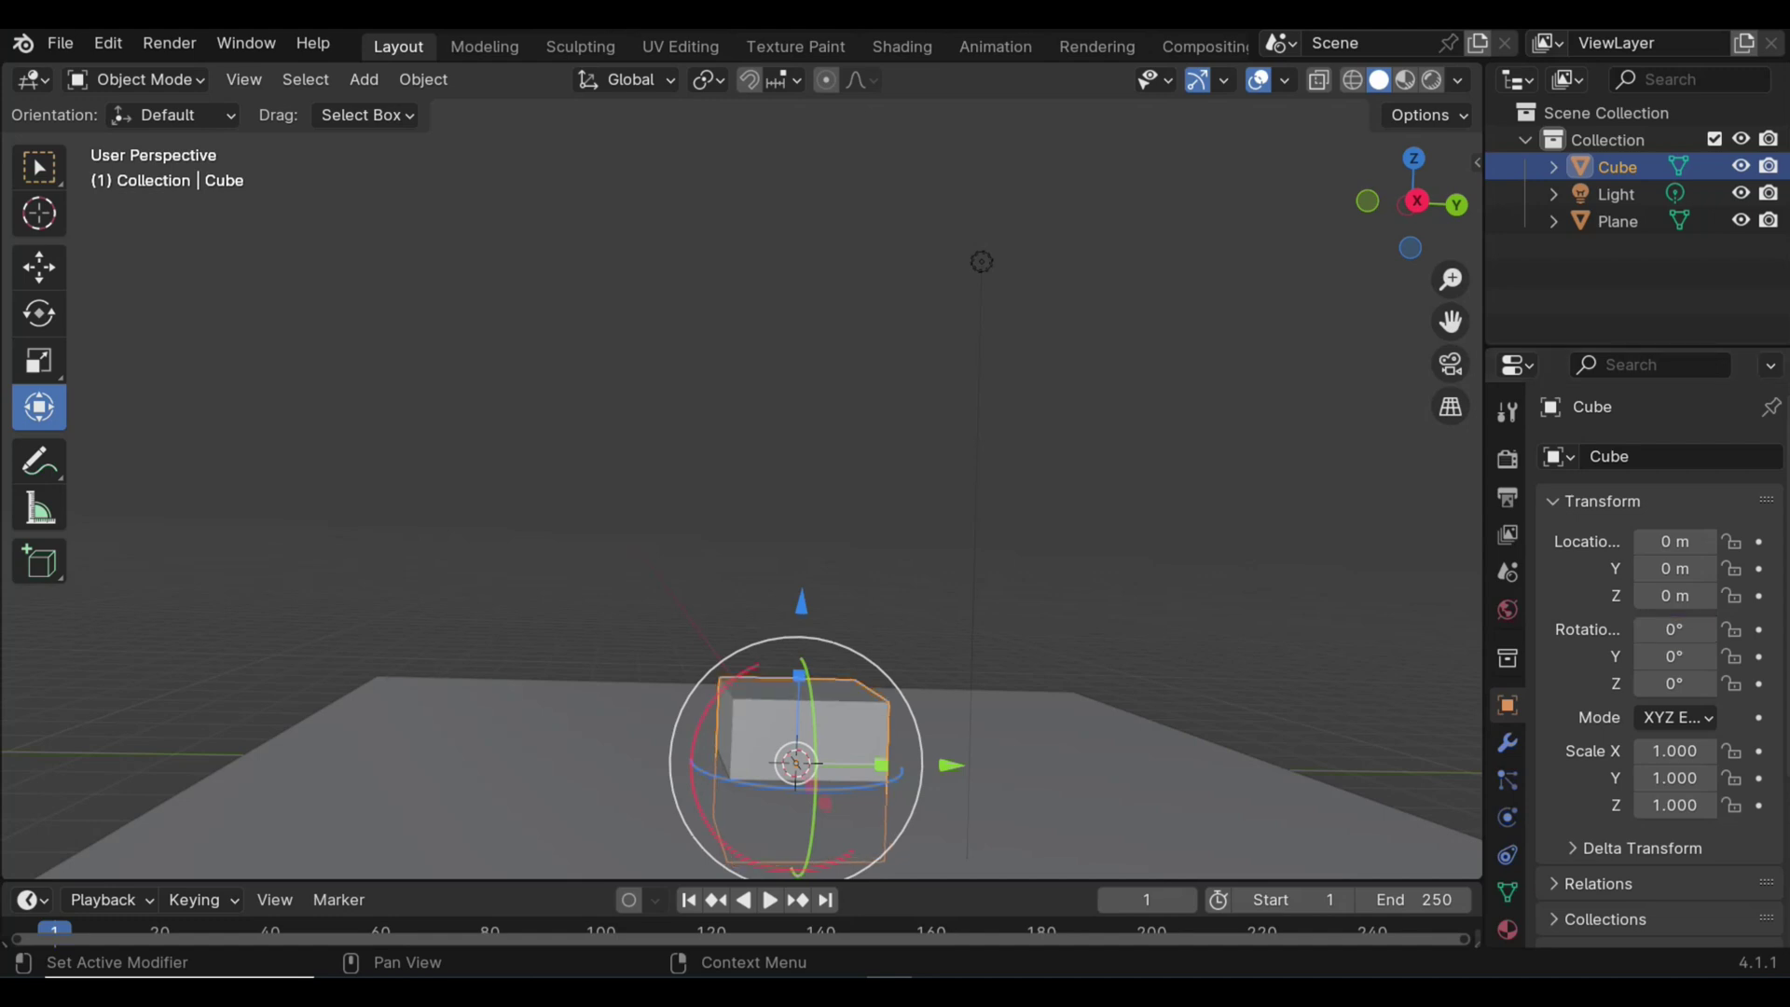
middle_click_drag(1194, 523, 163, 535)
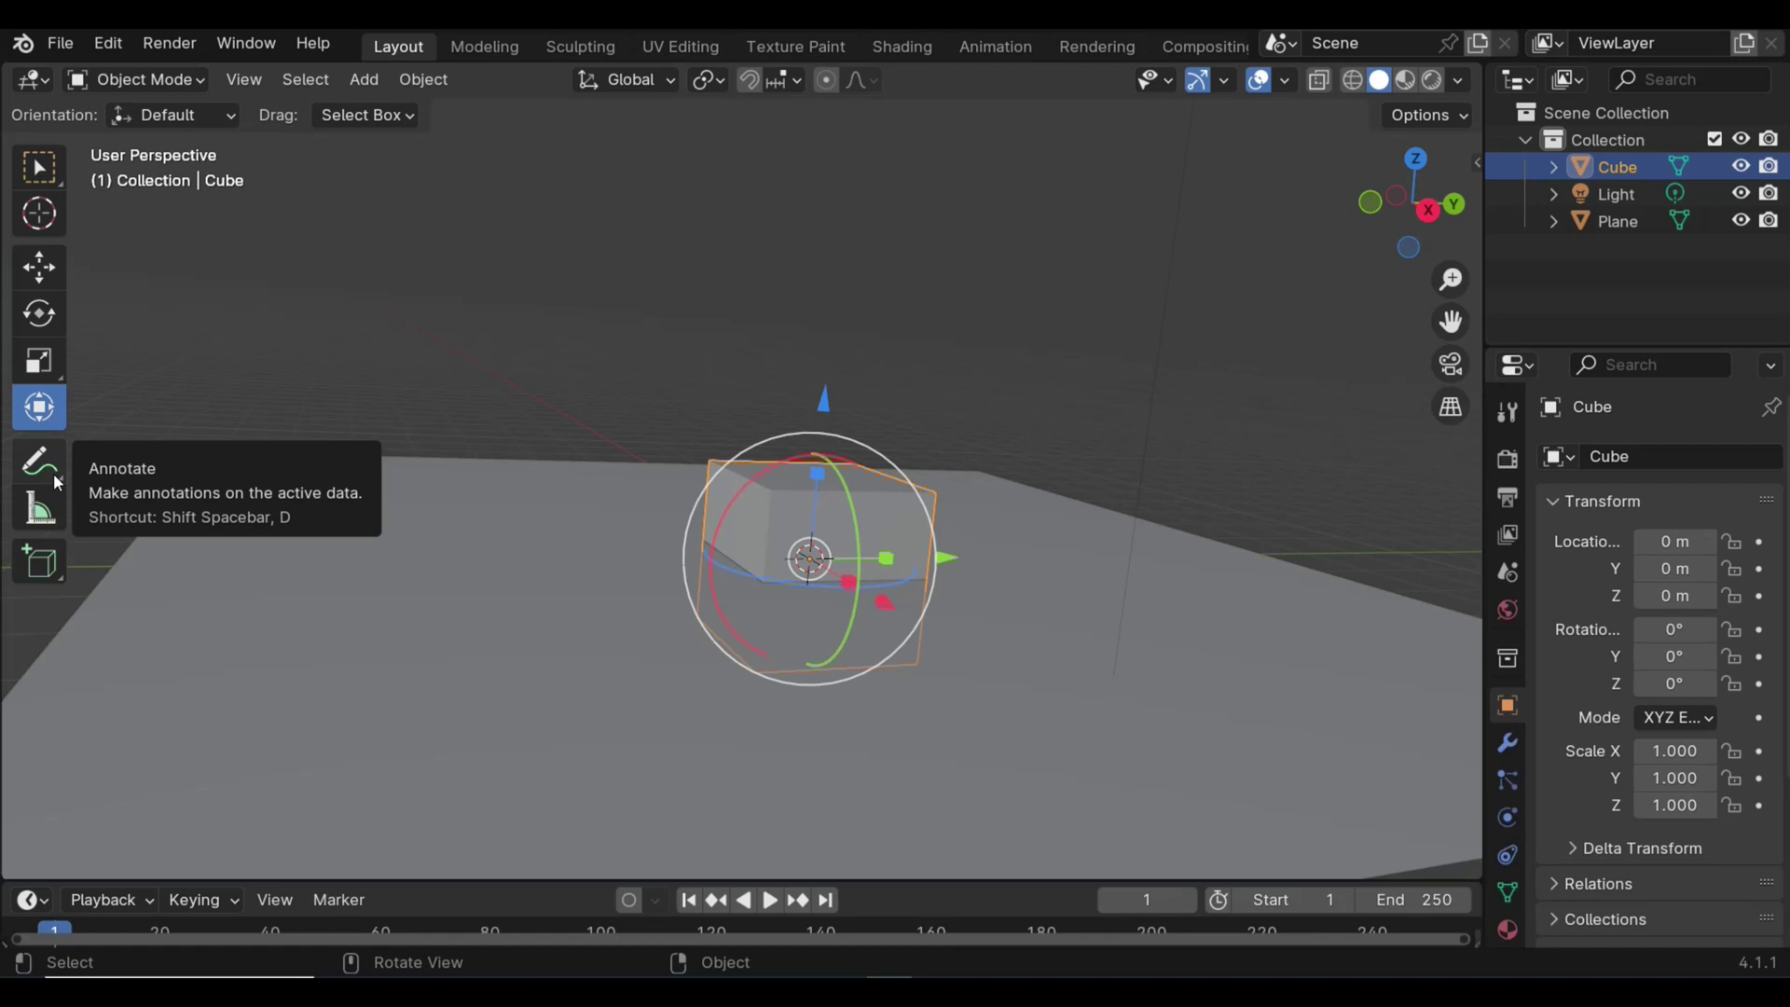
Step: Check the unrotated cube from top, right and front views
left_click(578, 370)
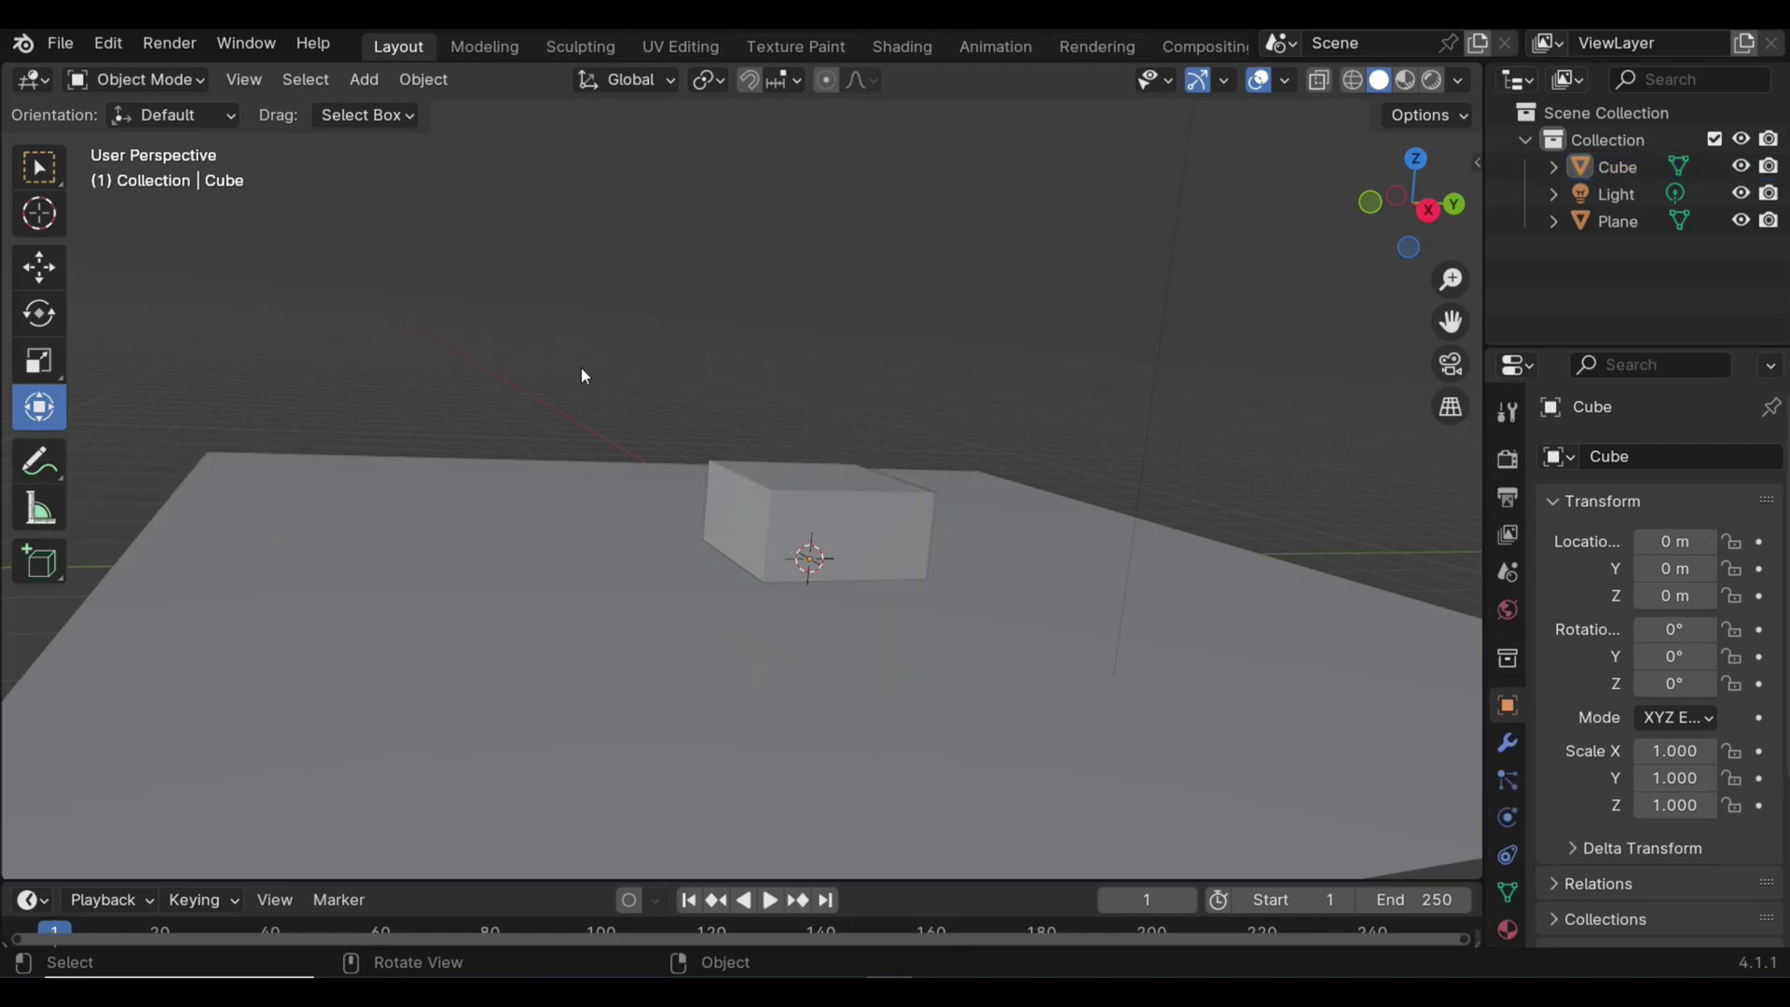
key("KP_7")
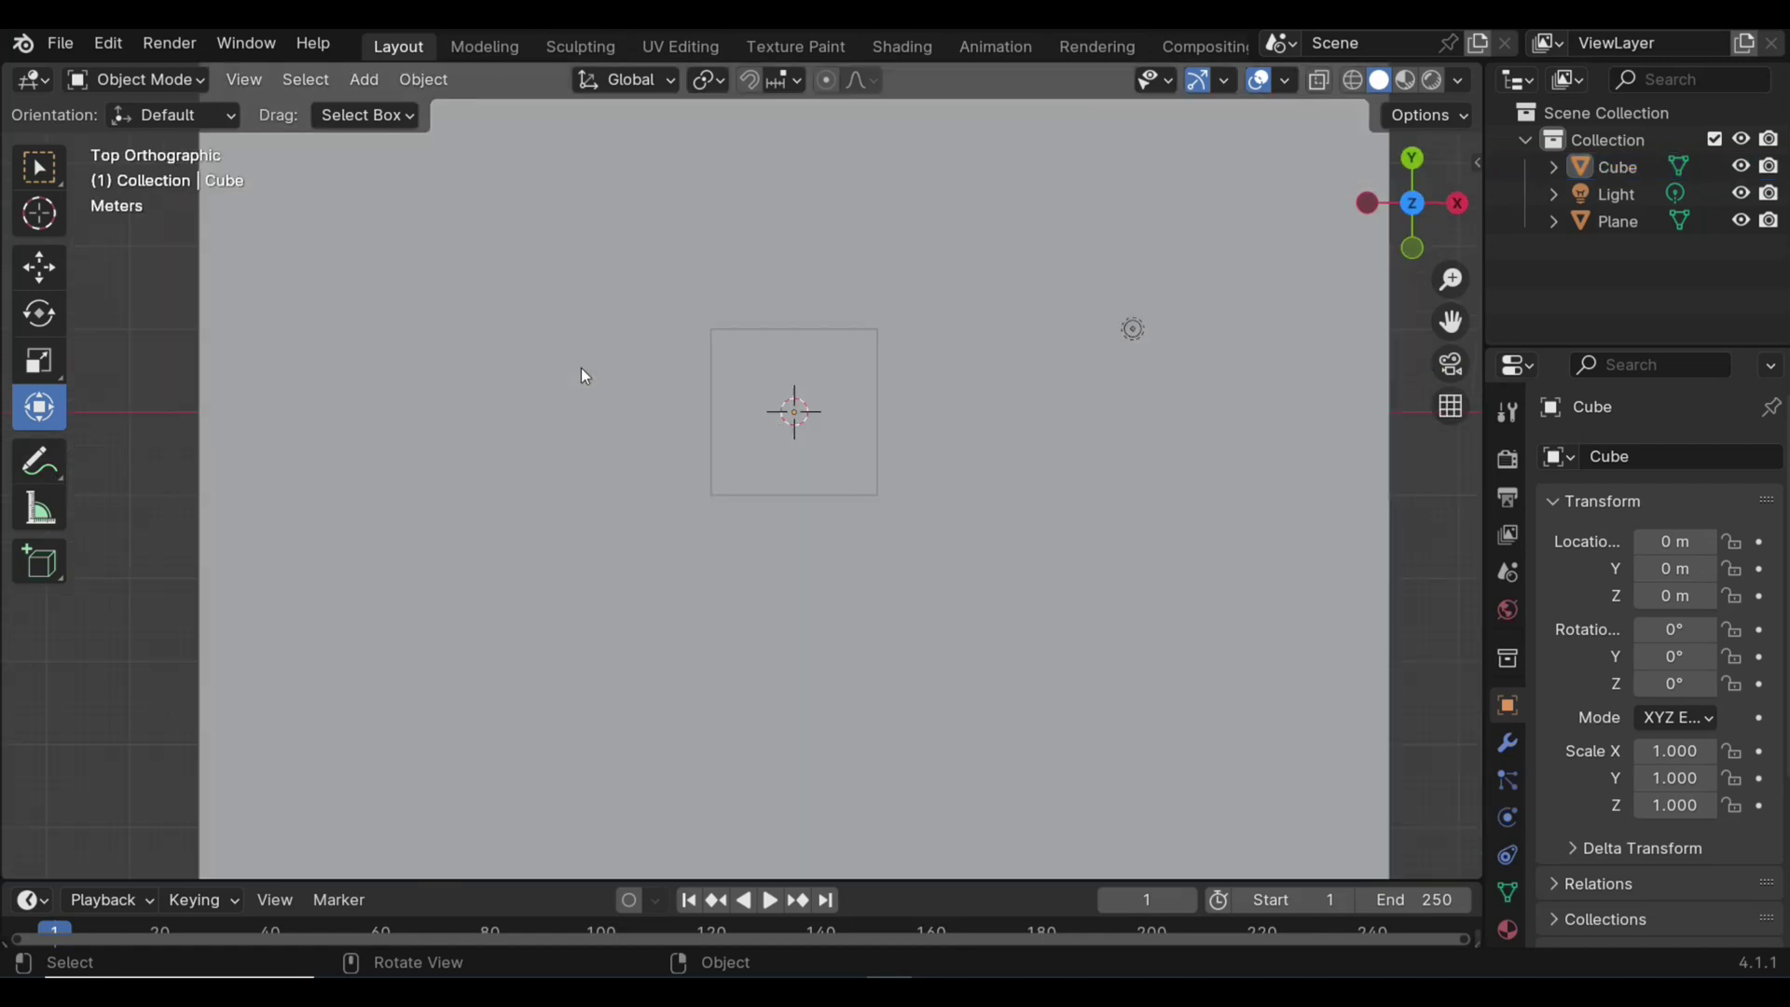
key("KP_3")
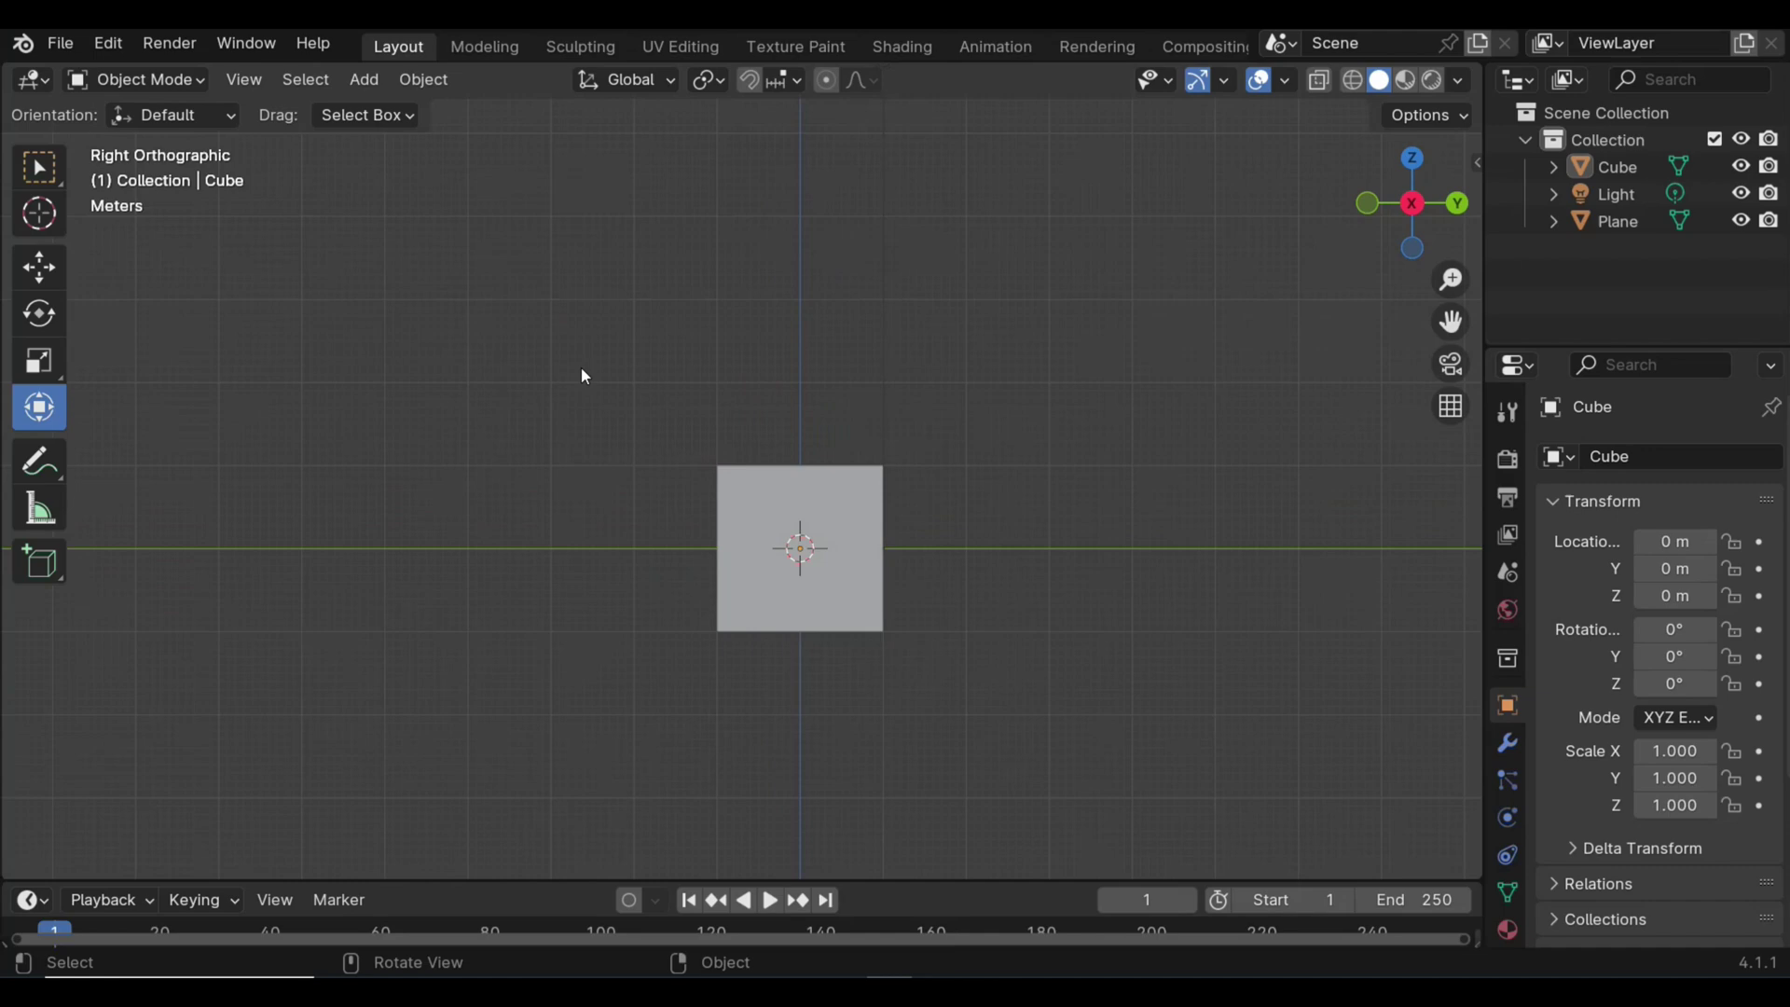
key("KP_1")
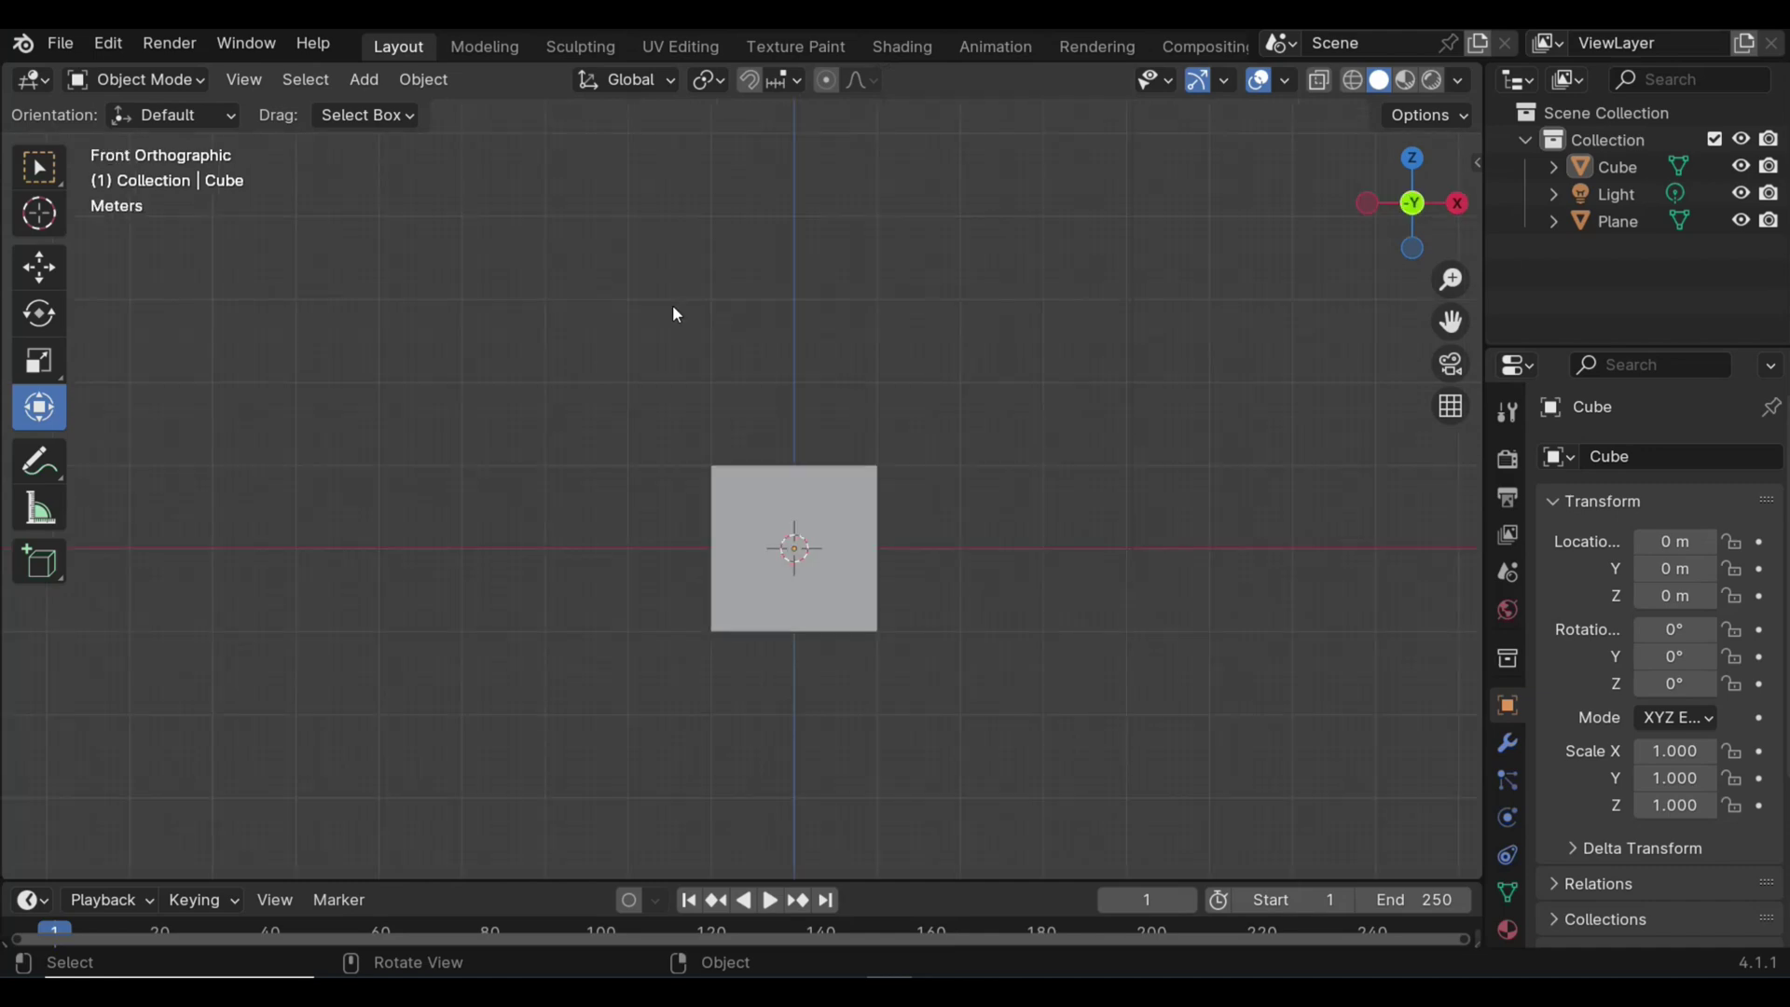
Step: Raise the cube 0.99 m along Z with the gizmo's Z arrow
left_click(733, 483)
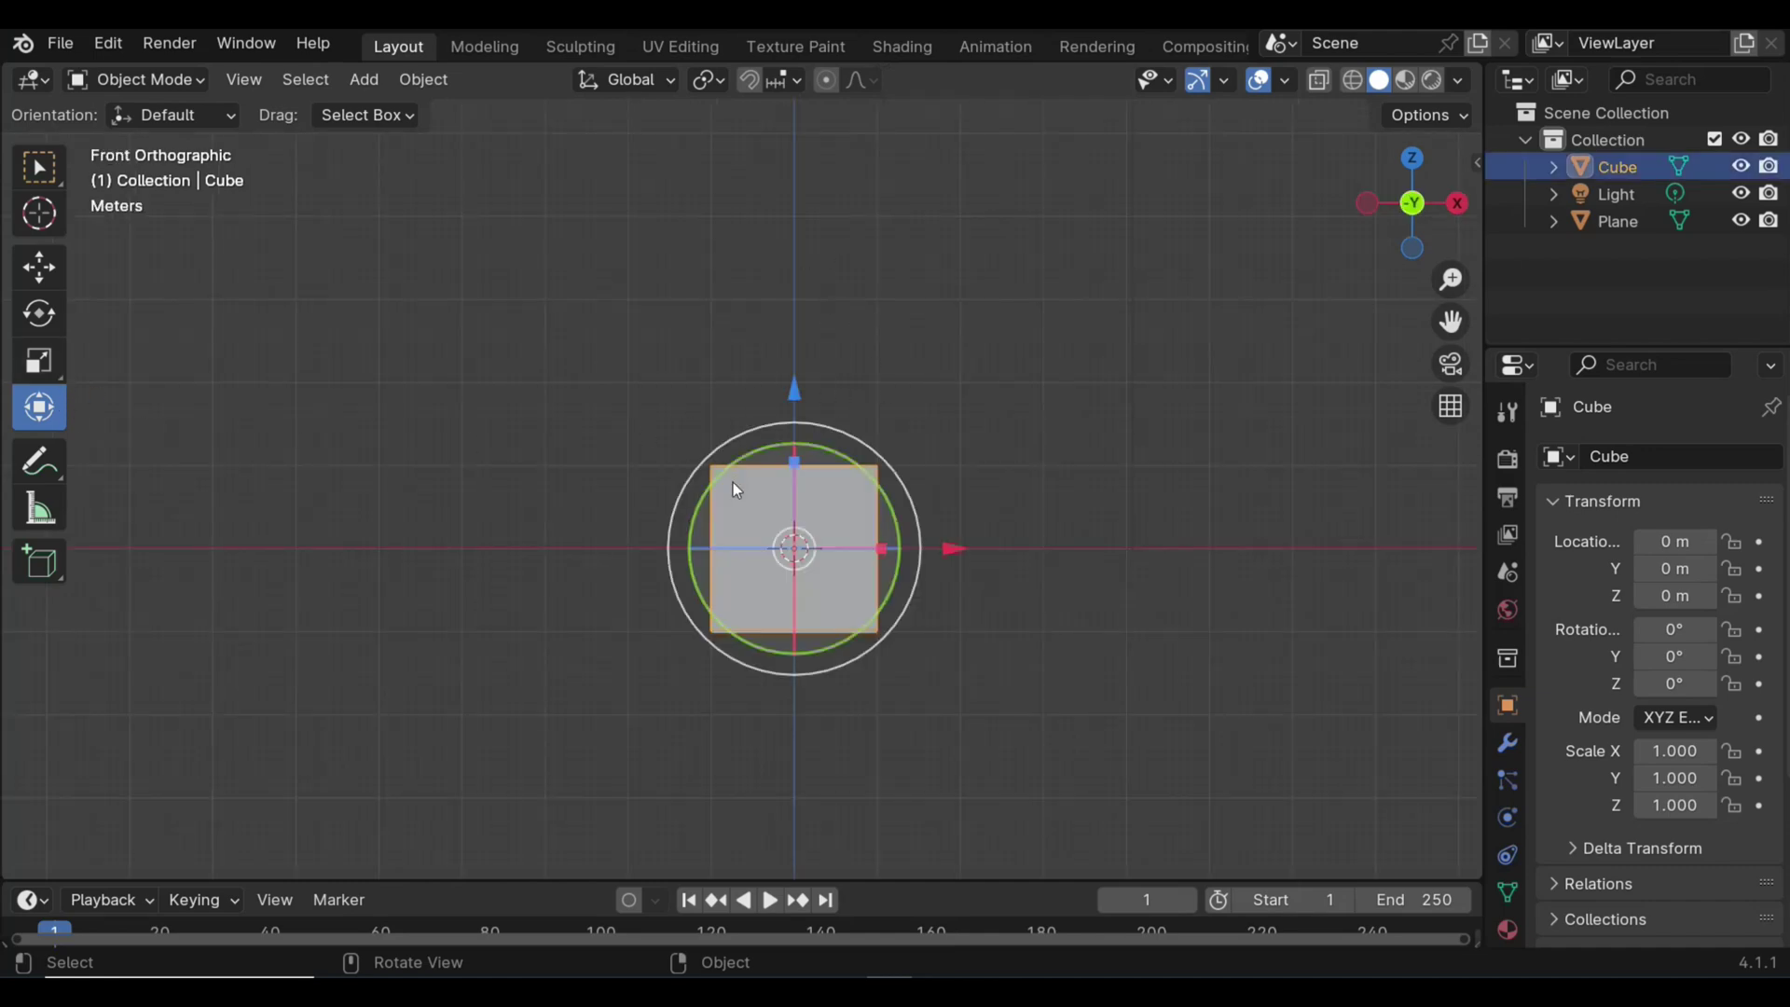
left_click_drag(798, 390, 806, 304)
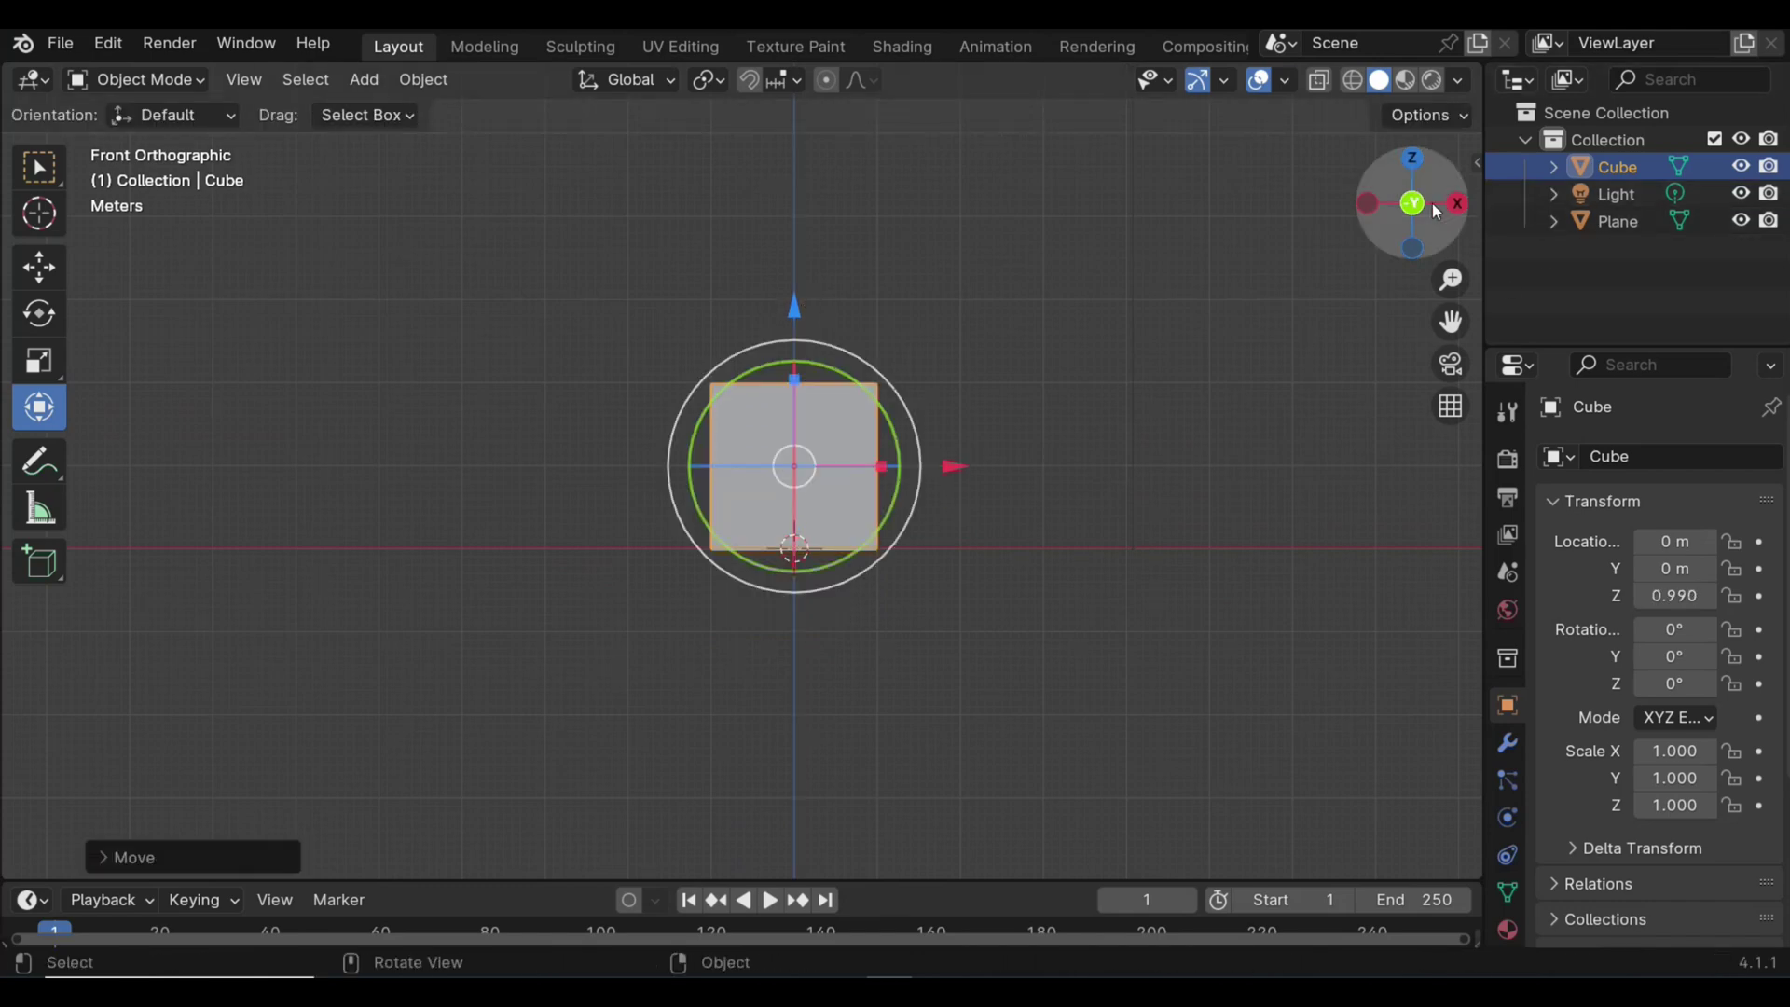
left_click_drag(1416, 204, 1179, 471)
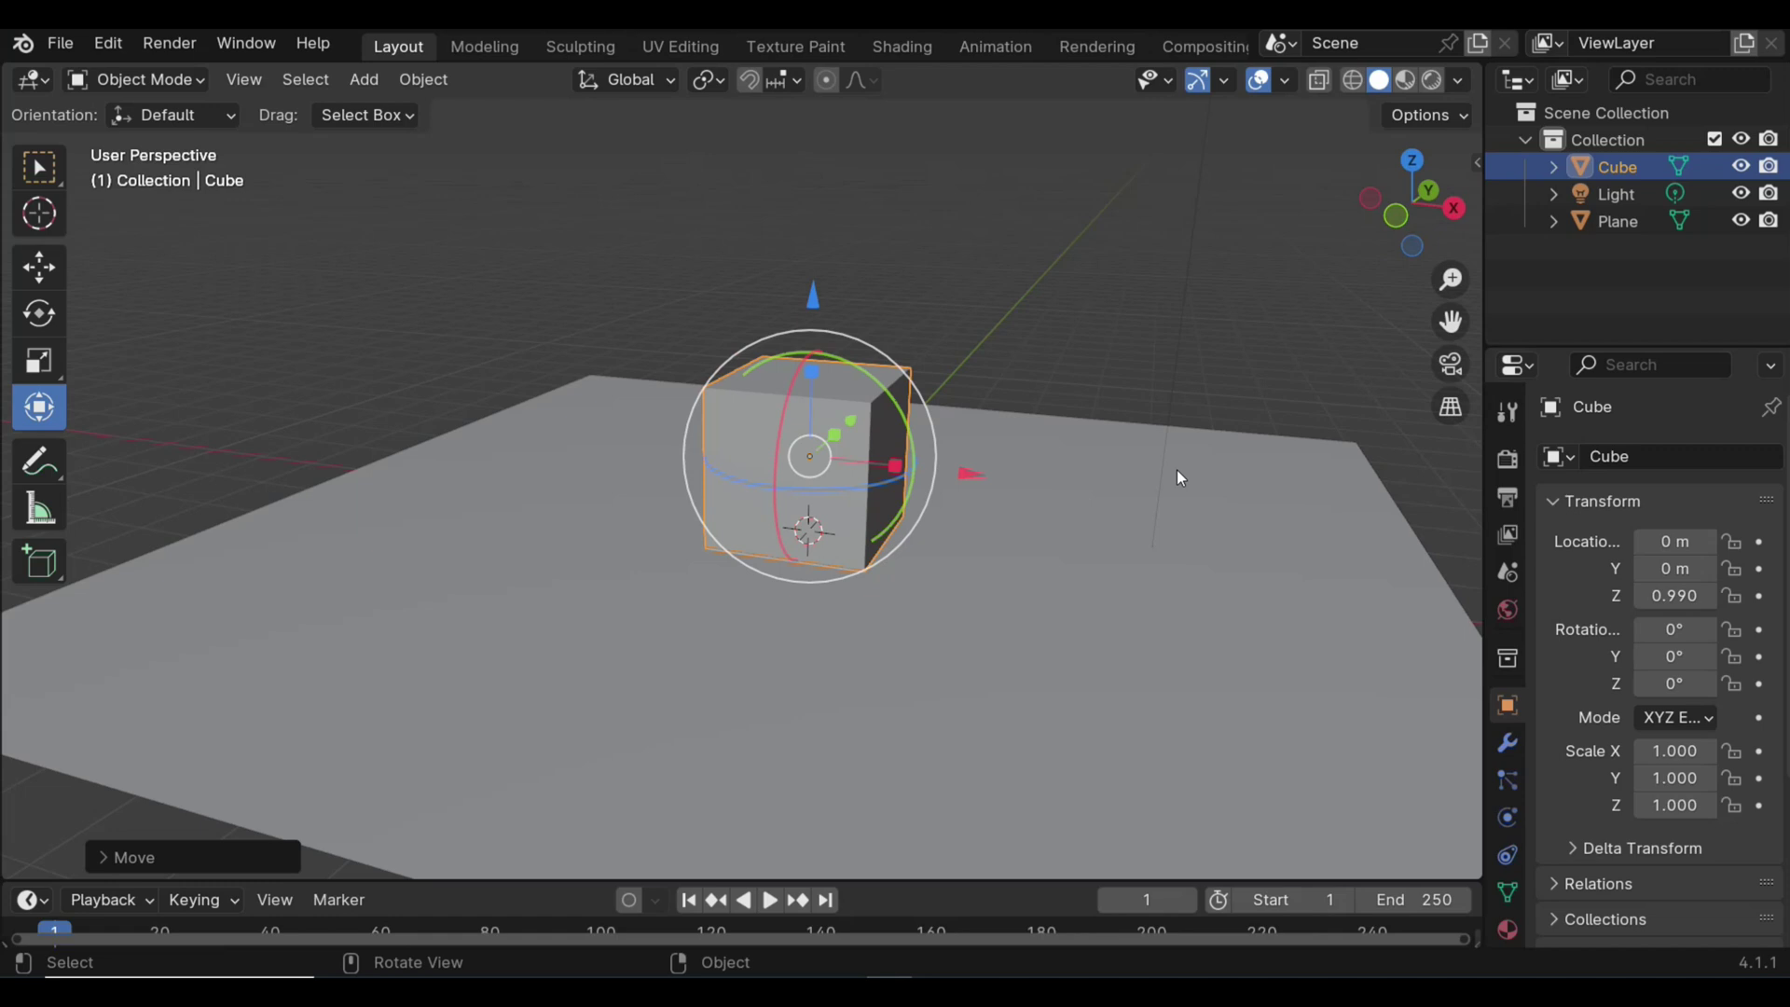
Step: Squash the cube vertically toward a Z scale of 0.186
middle_click_drag(994, 587, 797, 356)
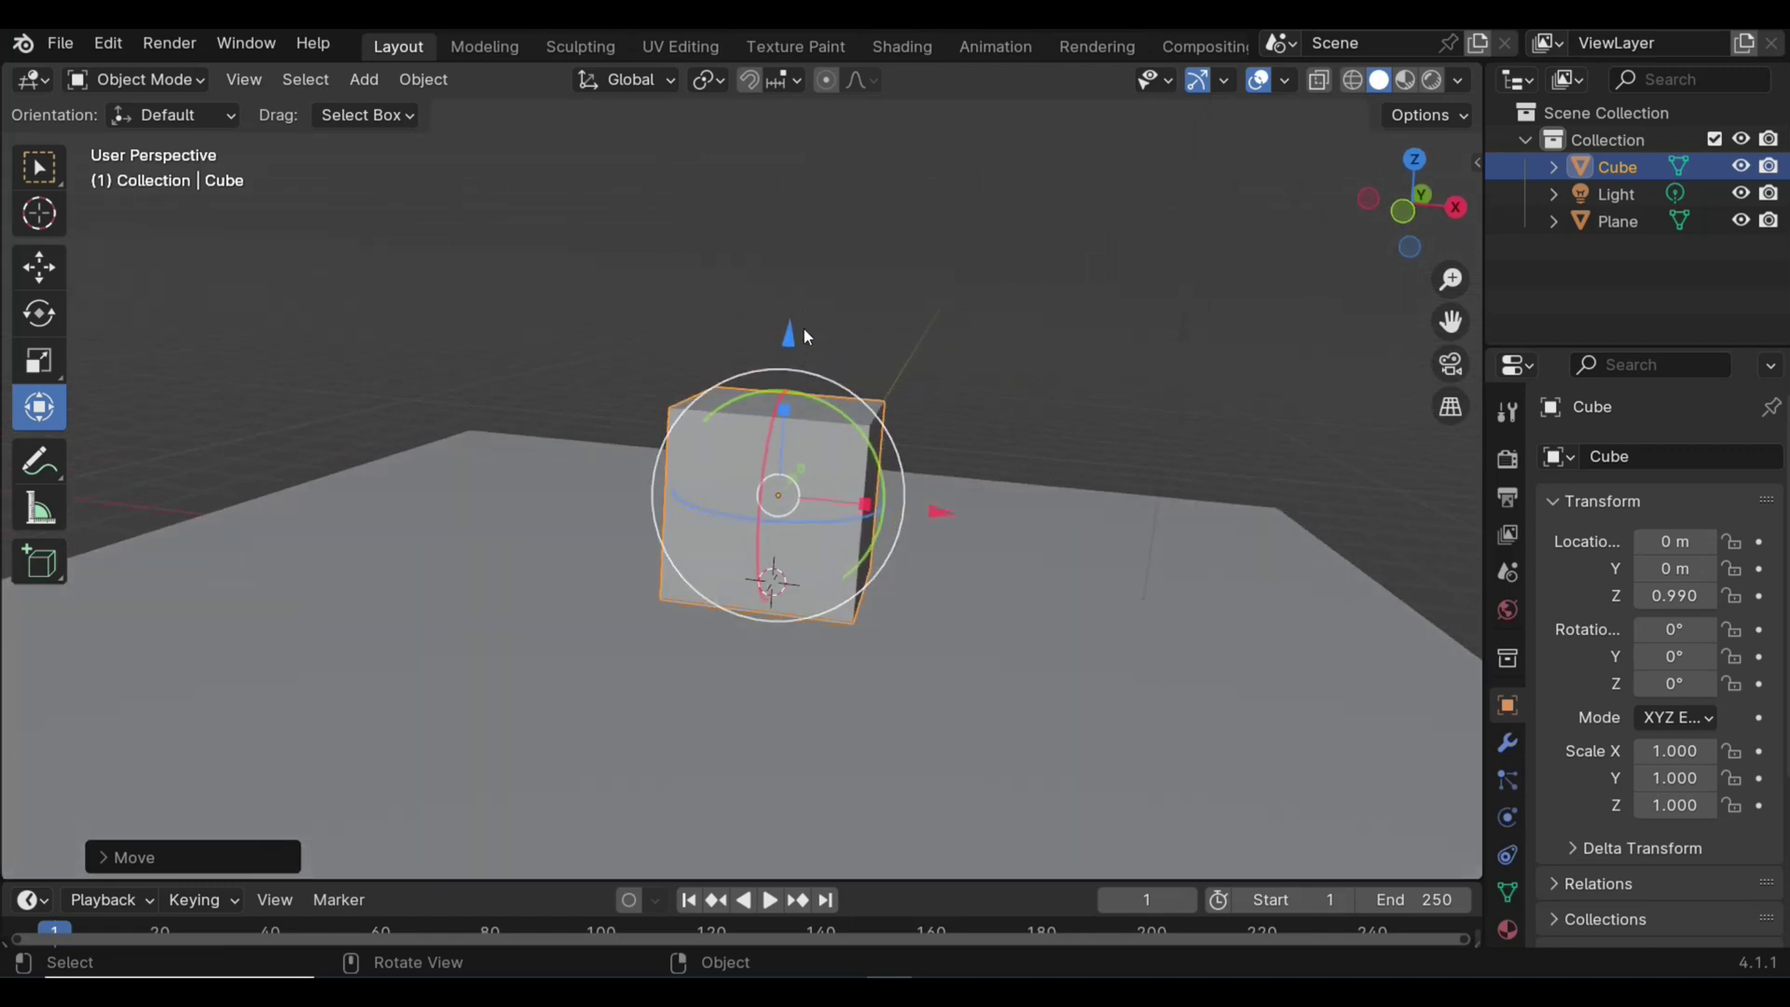
middle_click_drag(853, 427, 783, 430)
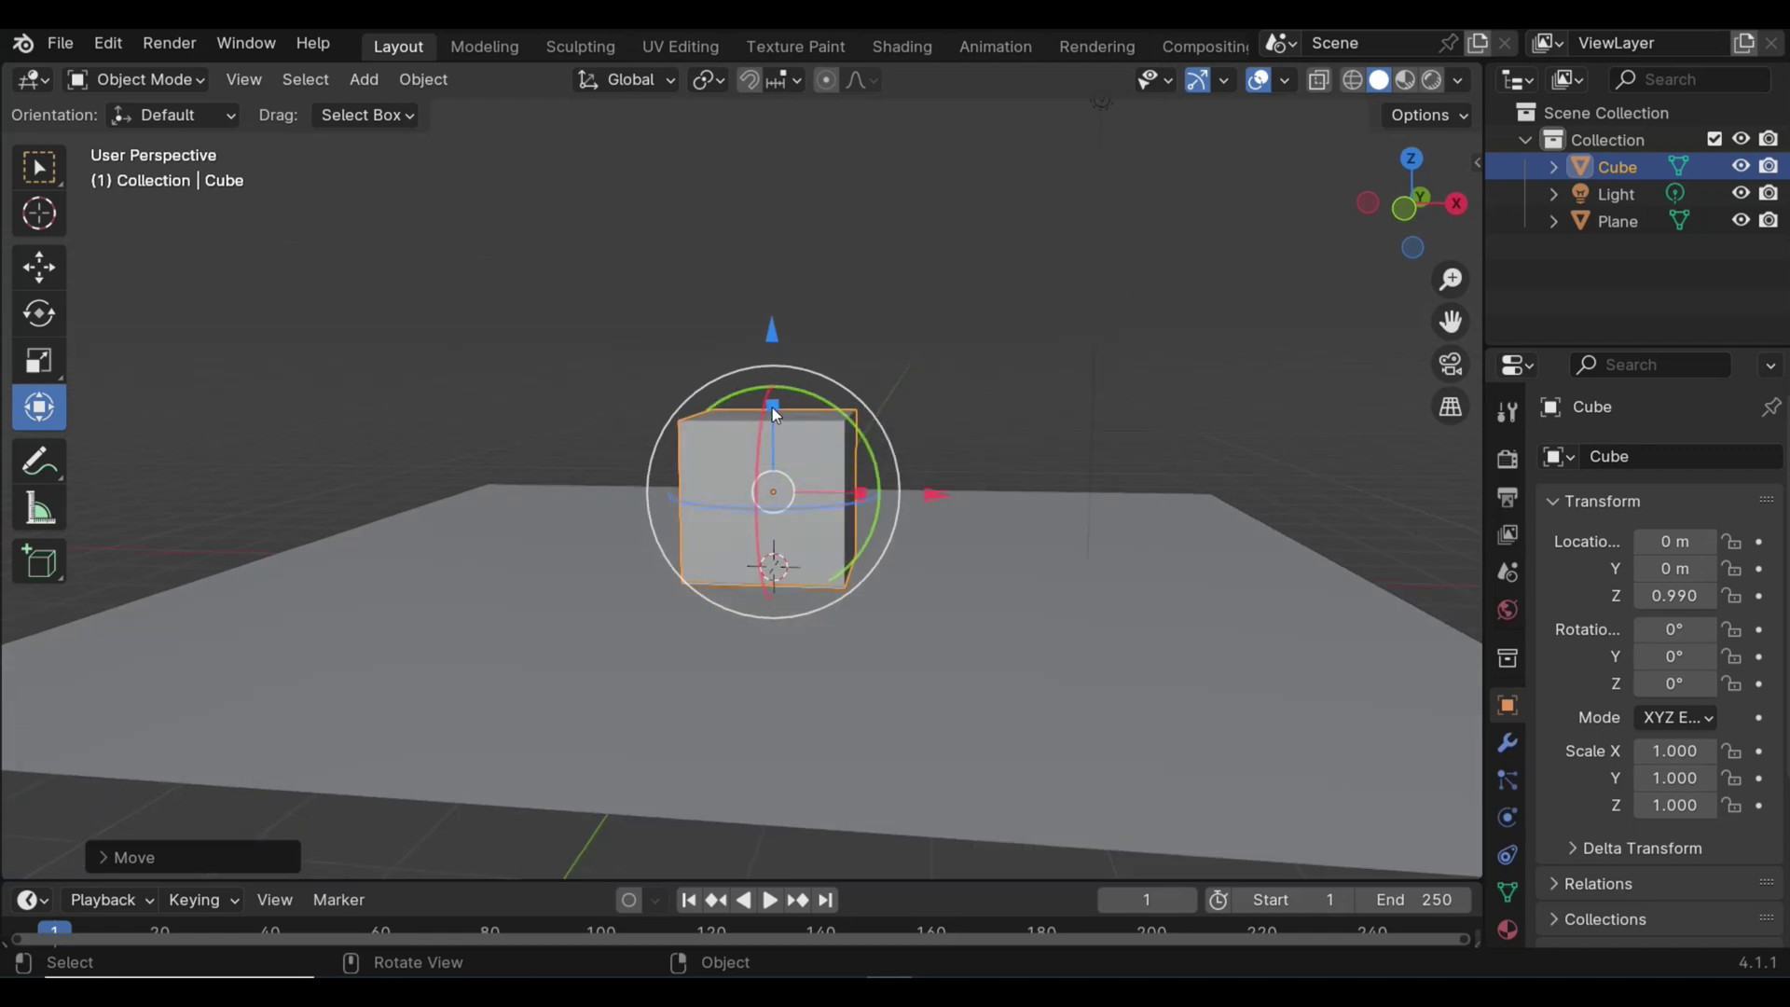
left_click_drag(772, 413, 774, 480)
Step: Undo the vertical squash so the cube's Scale Z returns to 1.000
middle_click_drag(773, 556, 844, 472)
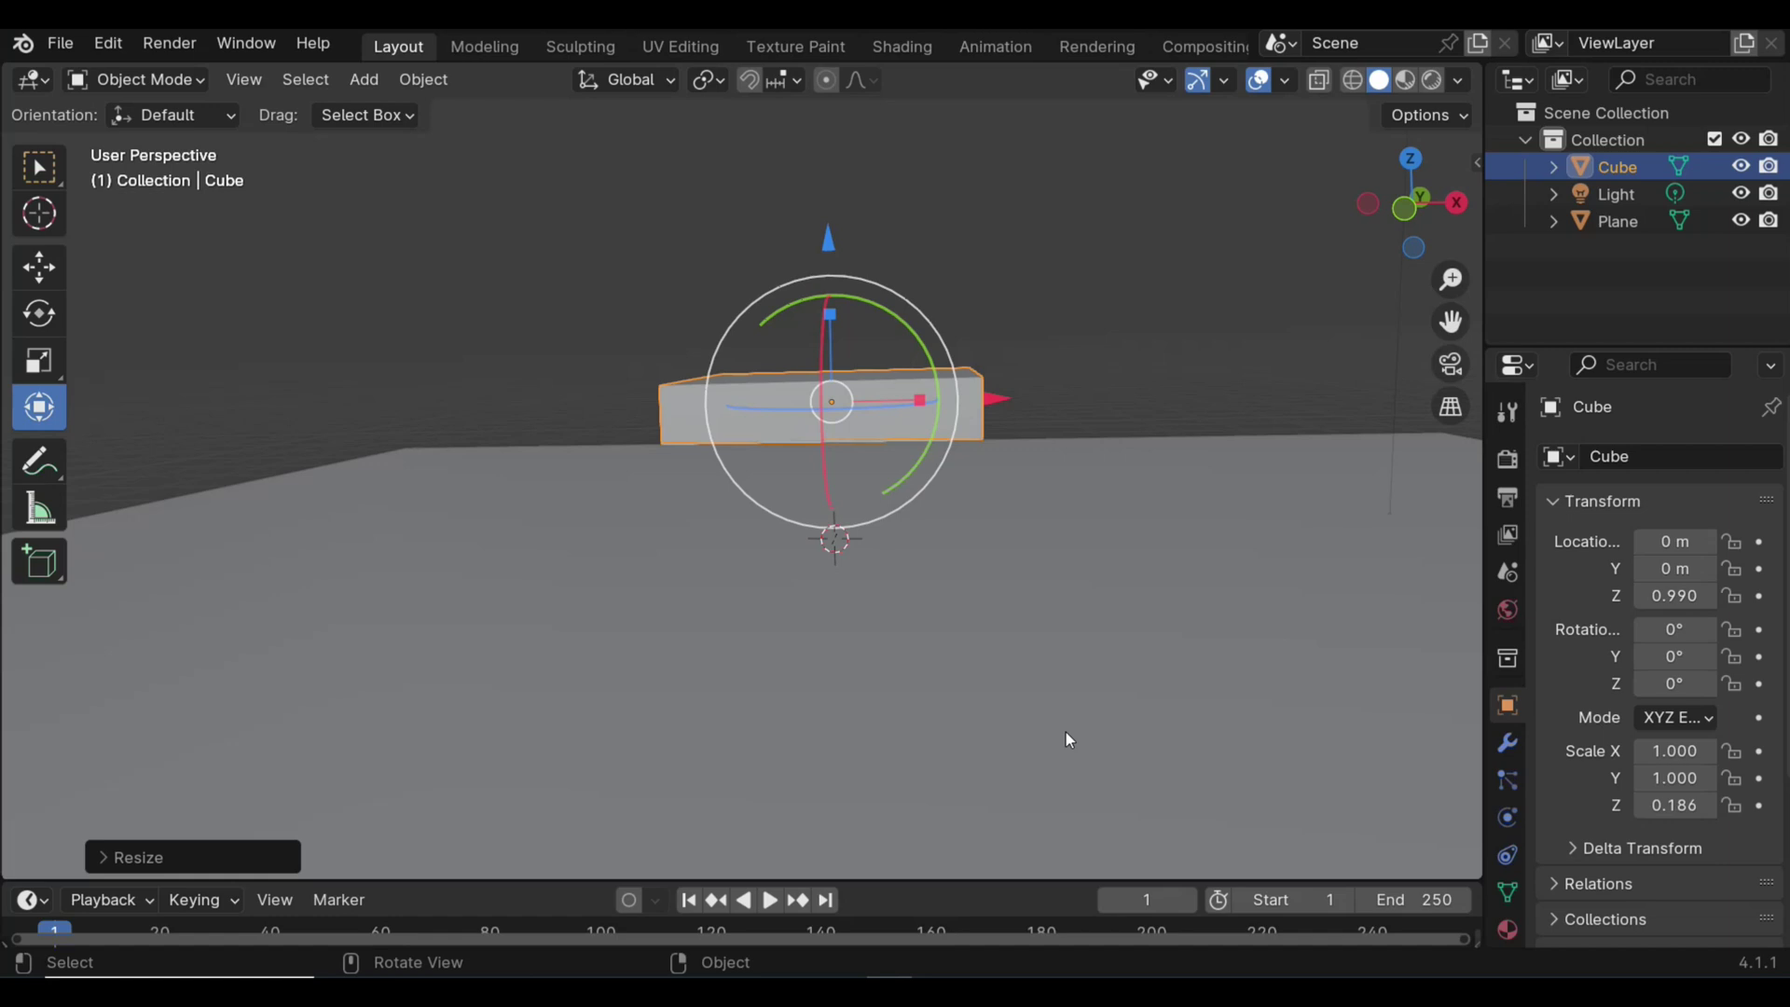
key("ctrl+z")
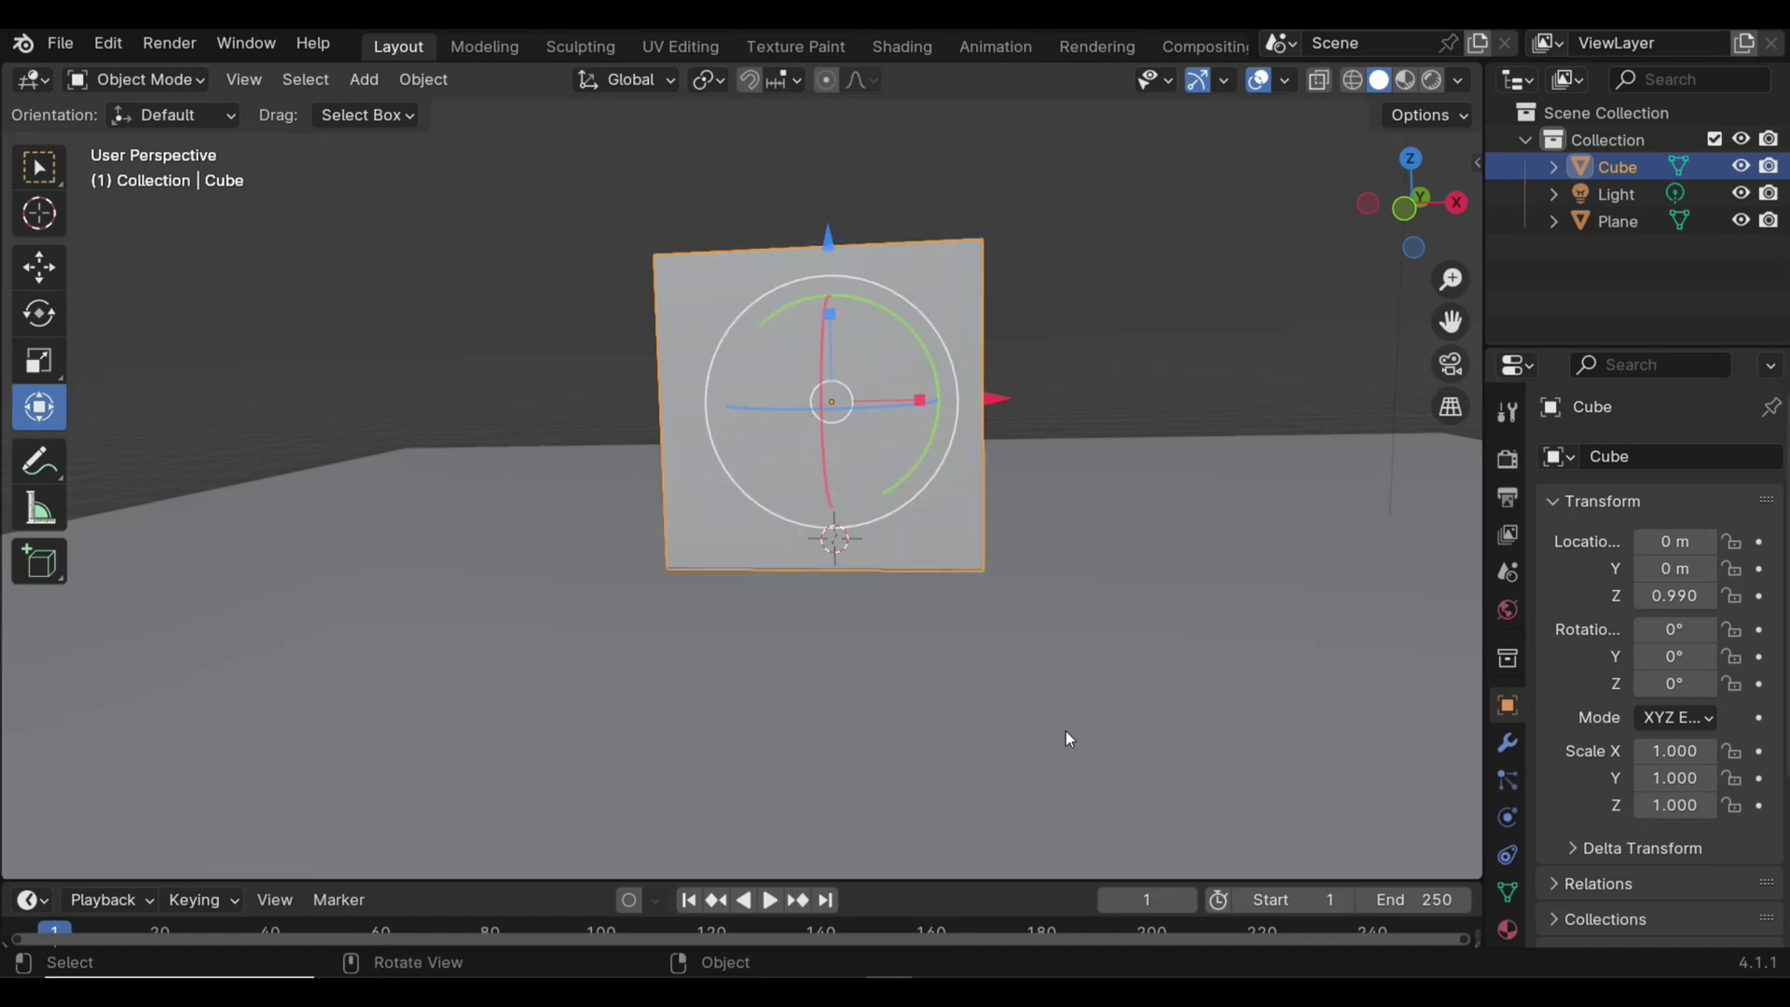
scroll(1068, 739, "down", 5)
scroll(1067, 732, "down", 5)
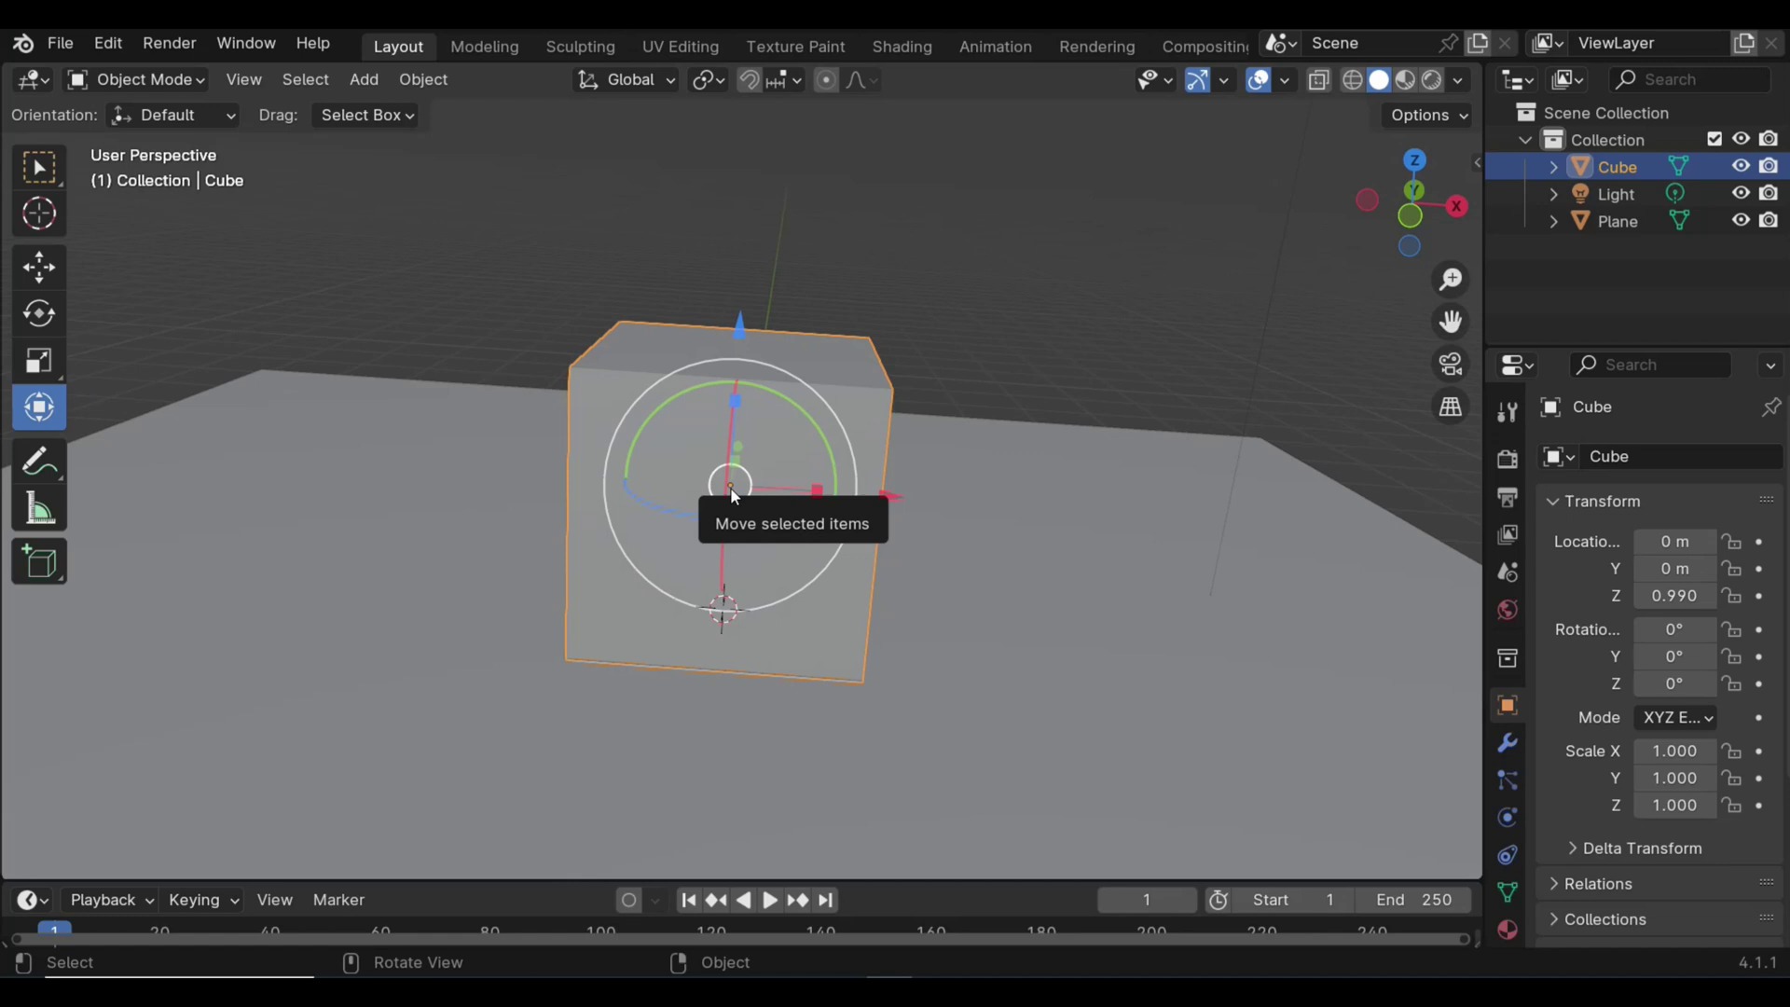
scroll(730, 488, "down", 2)
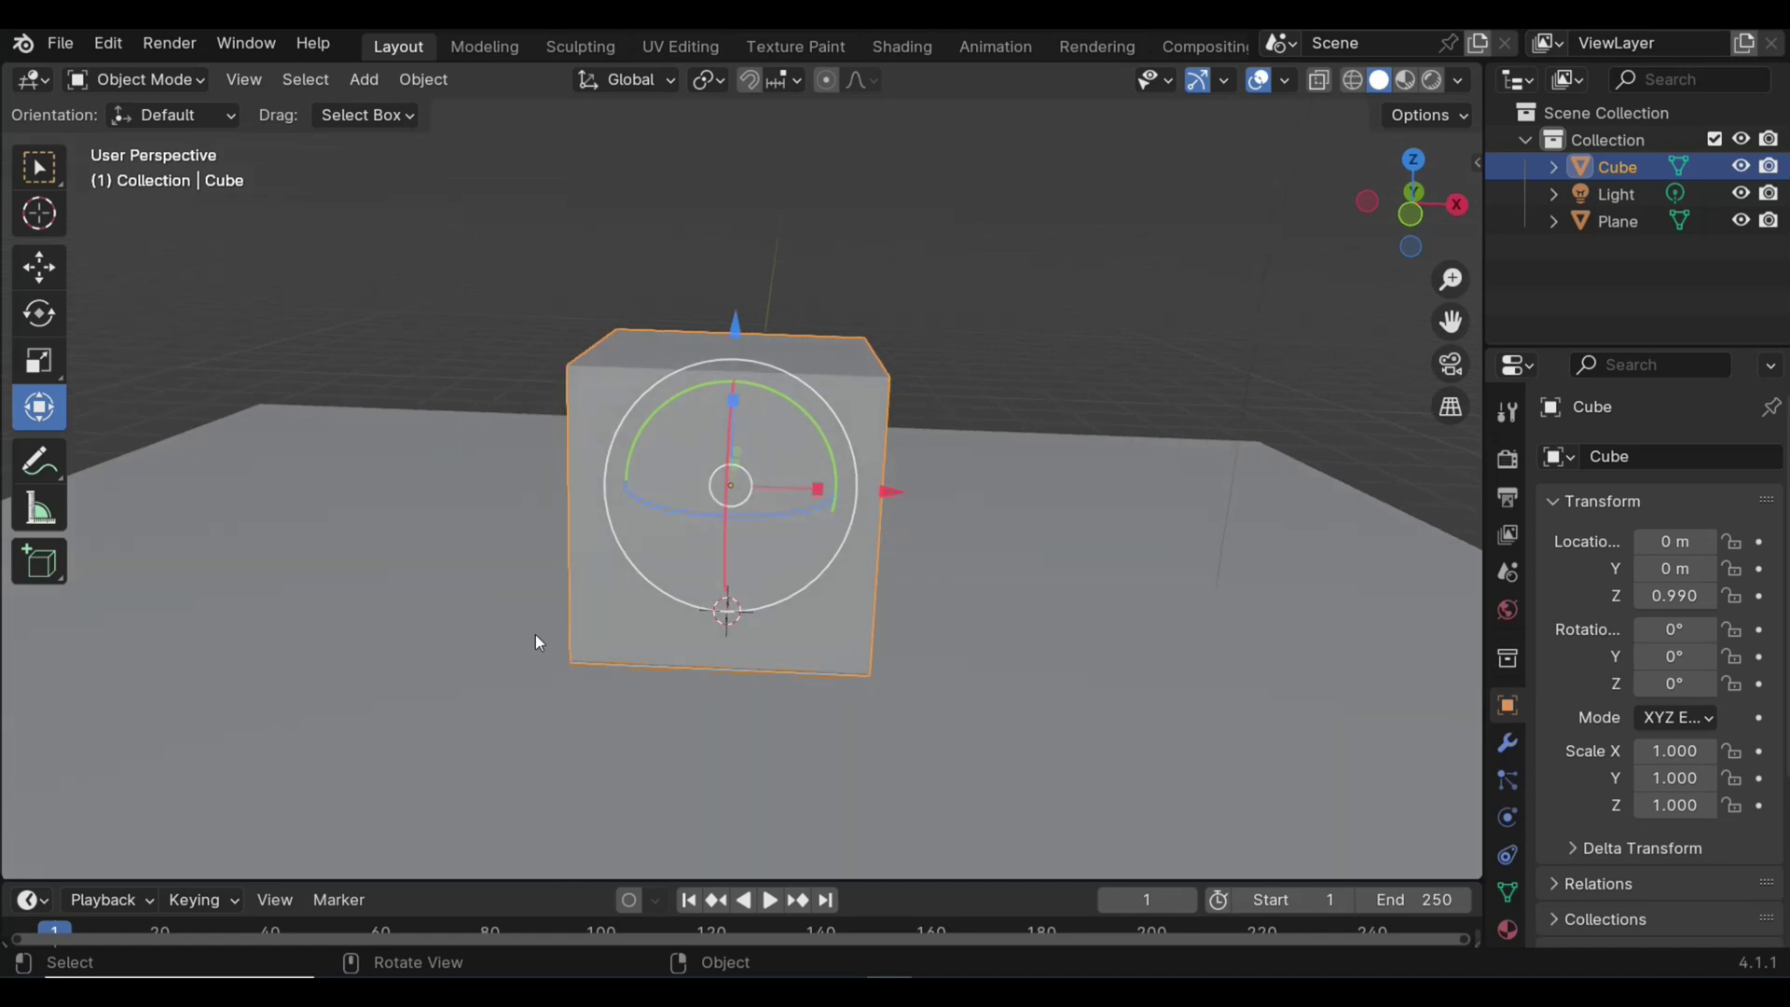
Step: In front view, lower only the cube's origin to its base at Location Z -0.008
key("KP_7")
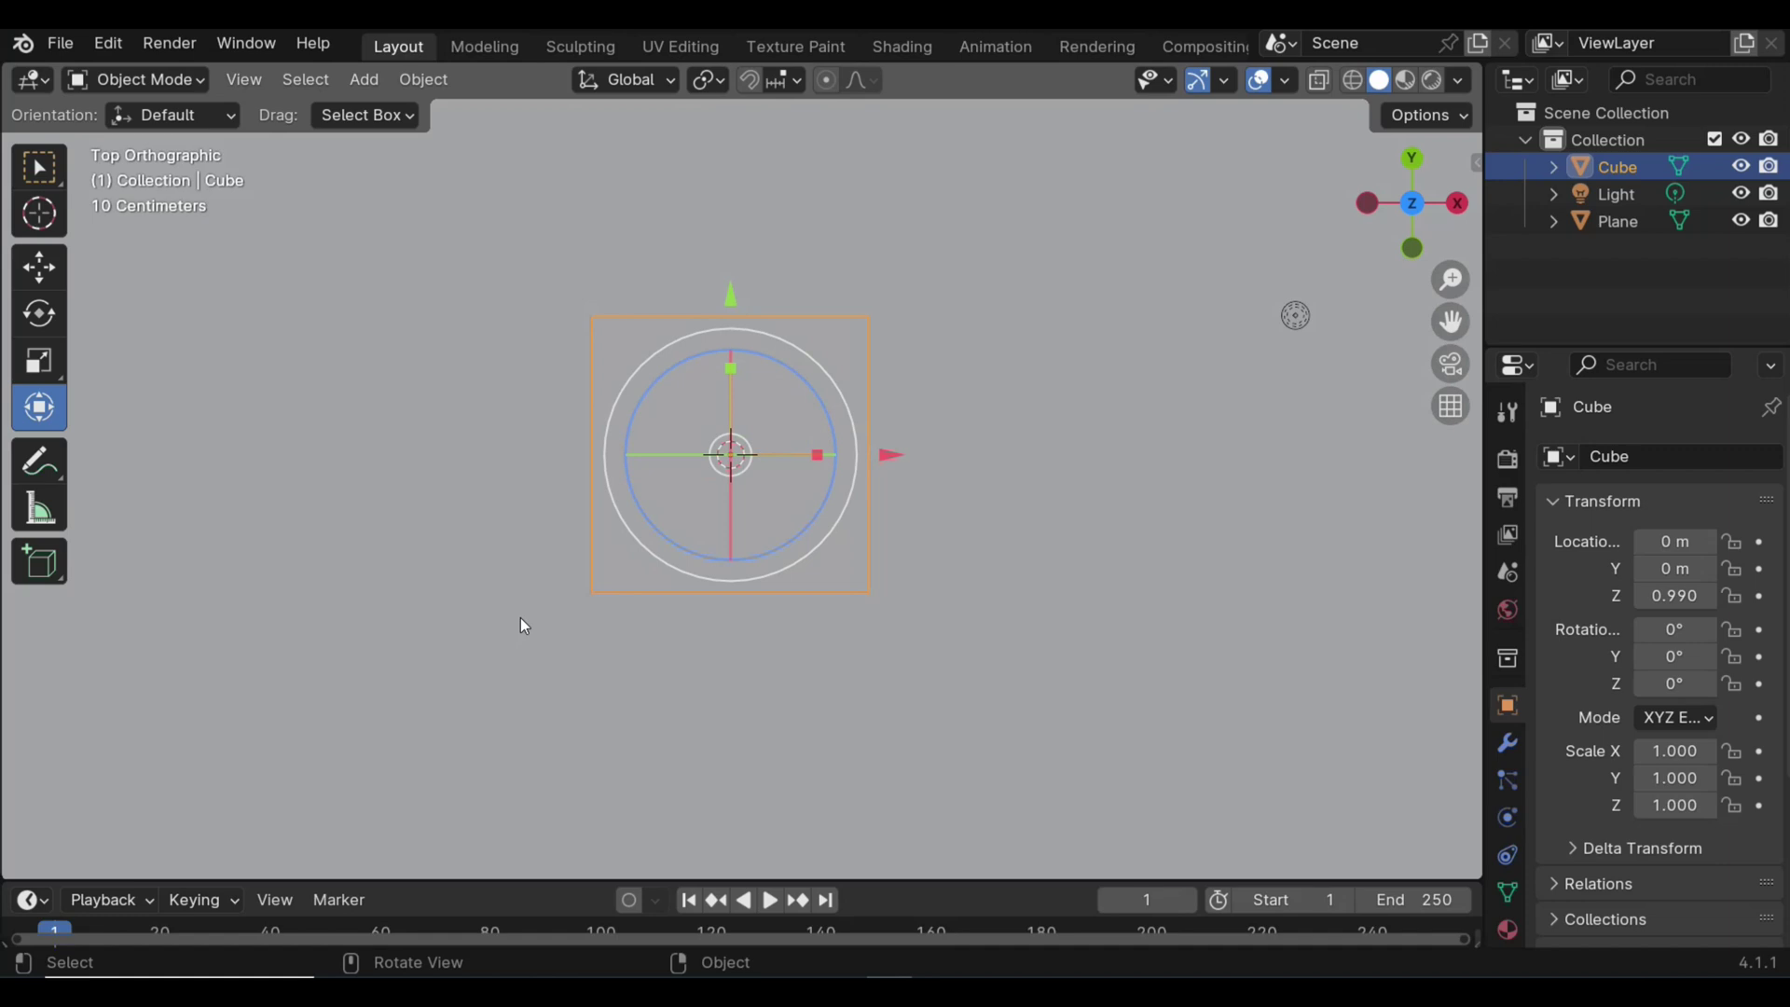
key("KP_1")
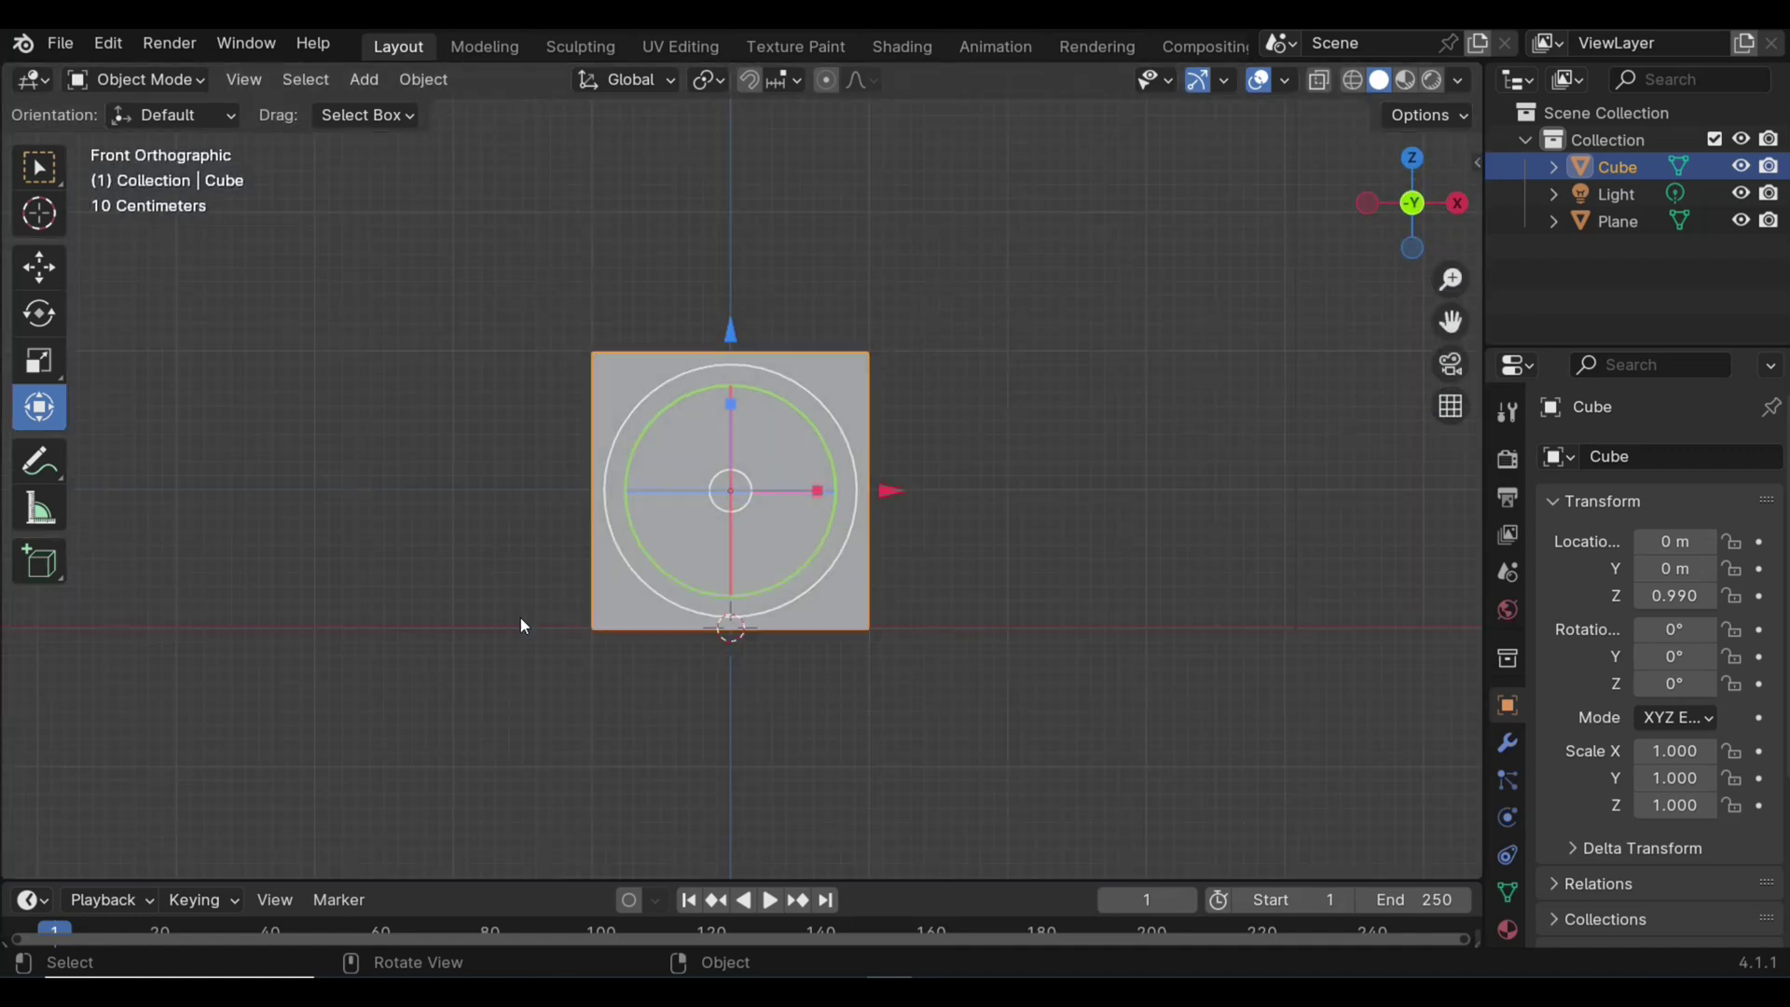
scroll(521, 617, "up", 3)
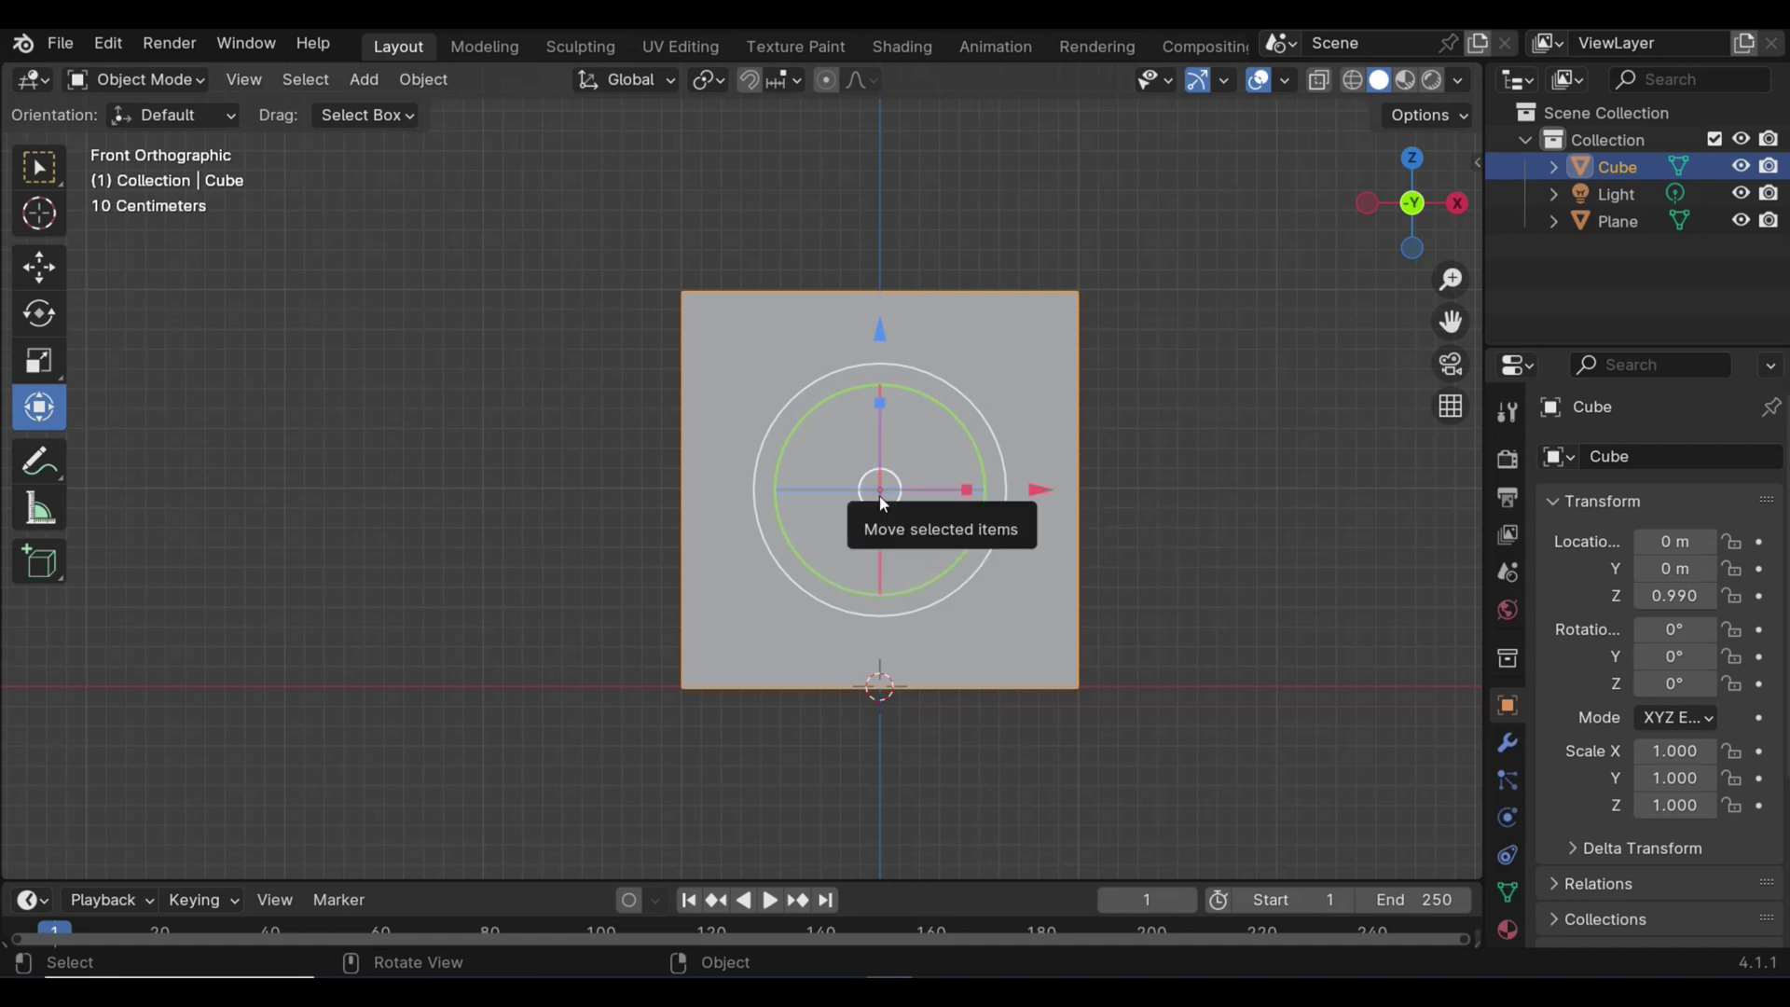
key("ctrl+period")
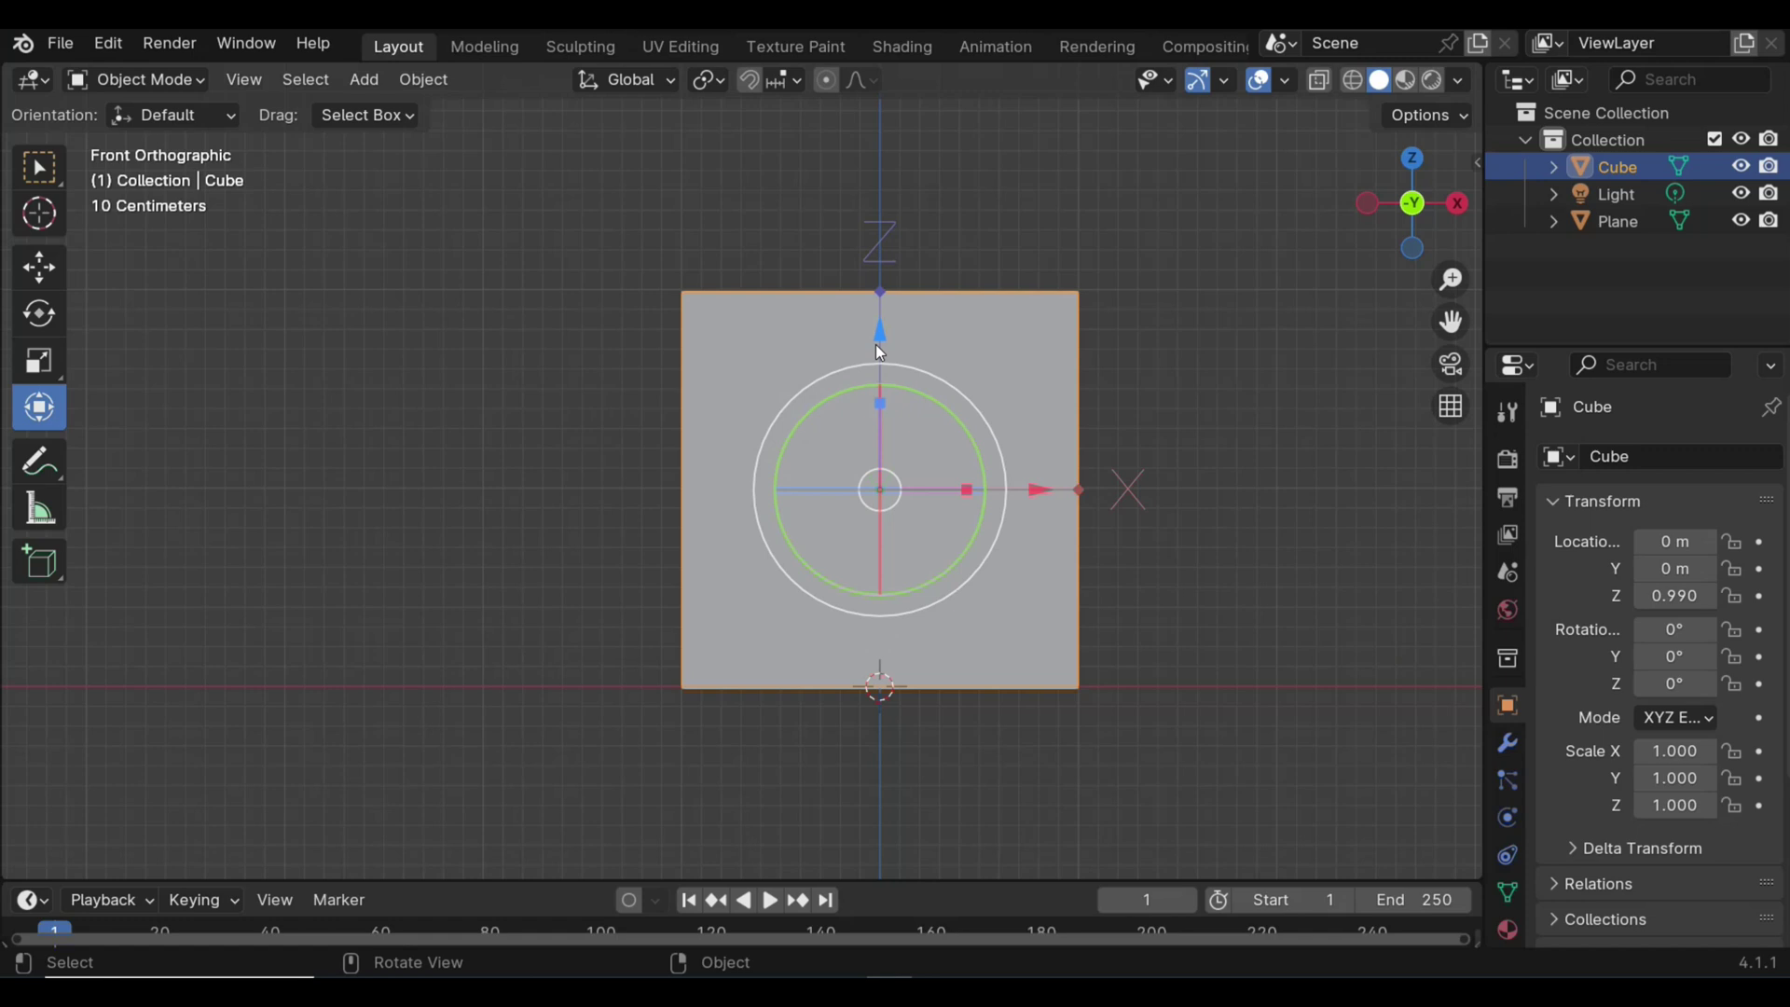
left_click_drag(880, 339, 887, 536)
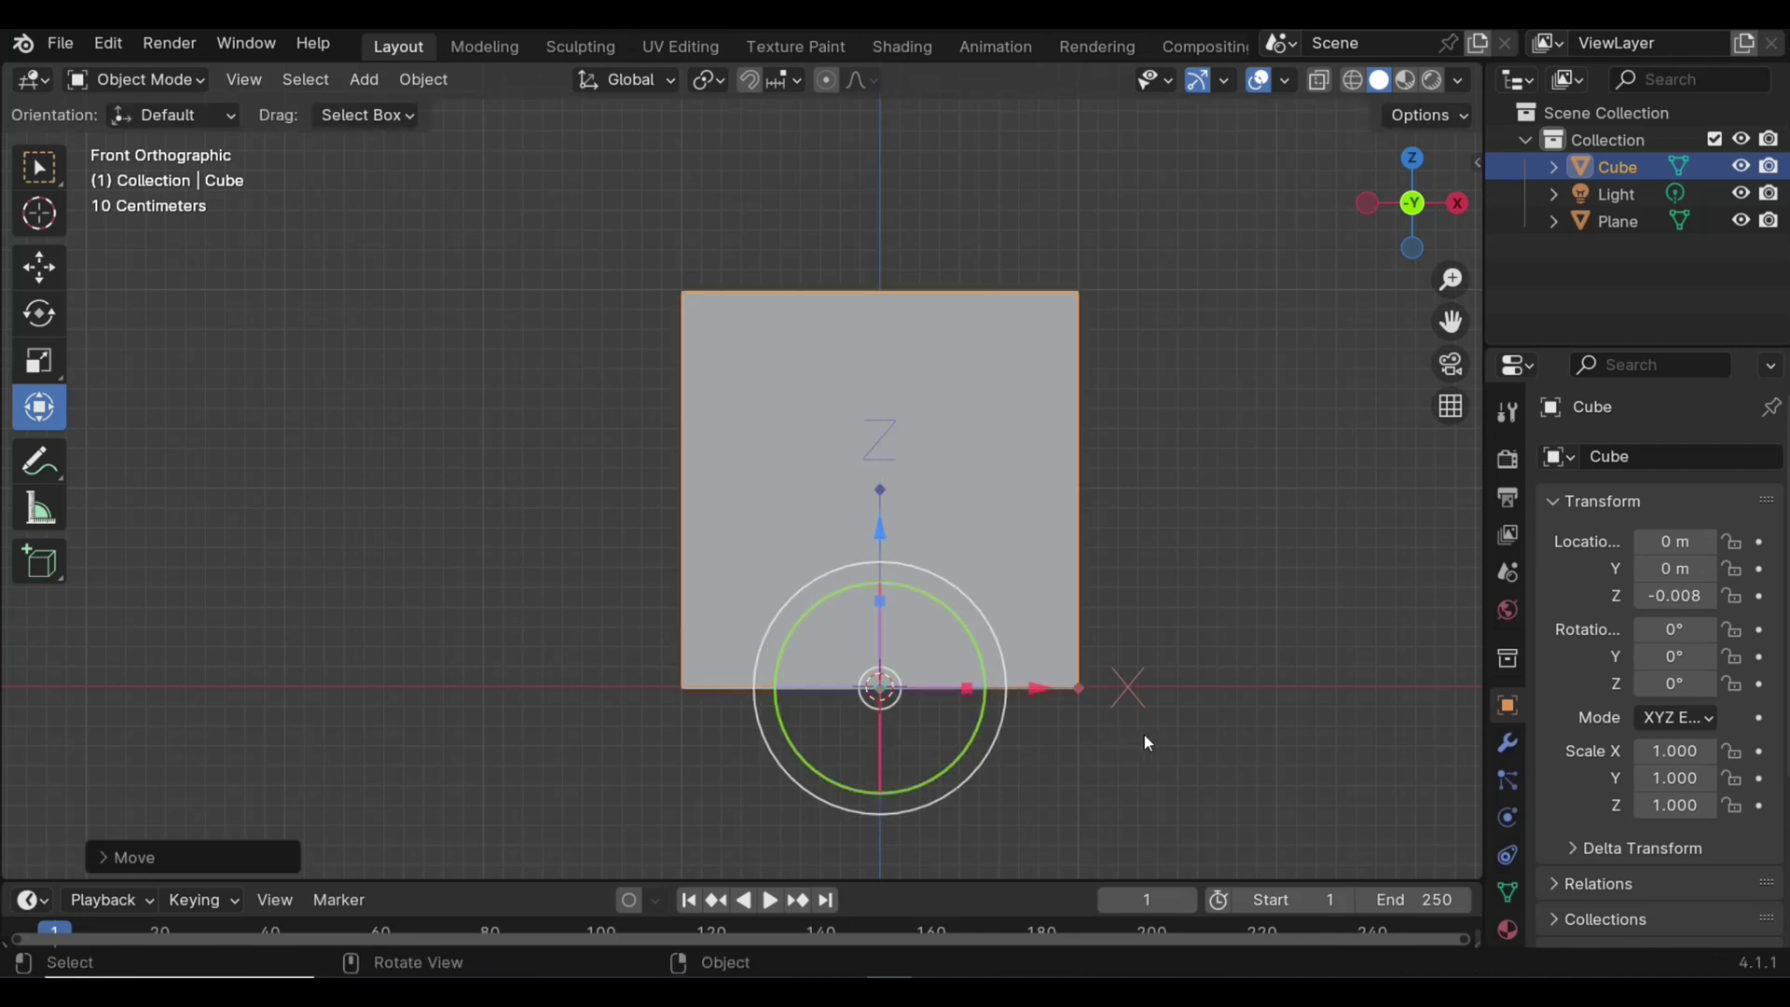
Step: Turn off origin-only mode and rescale the cube along Z from its base to 0.996
key("ctrl+period")
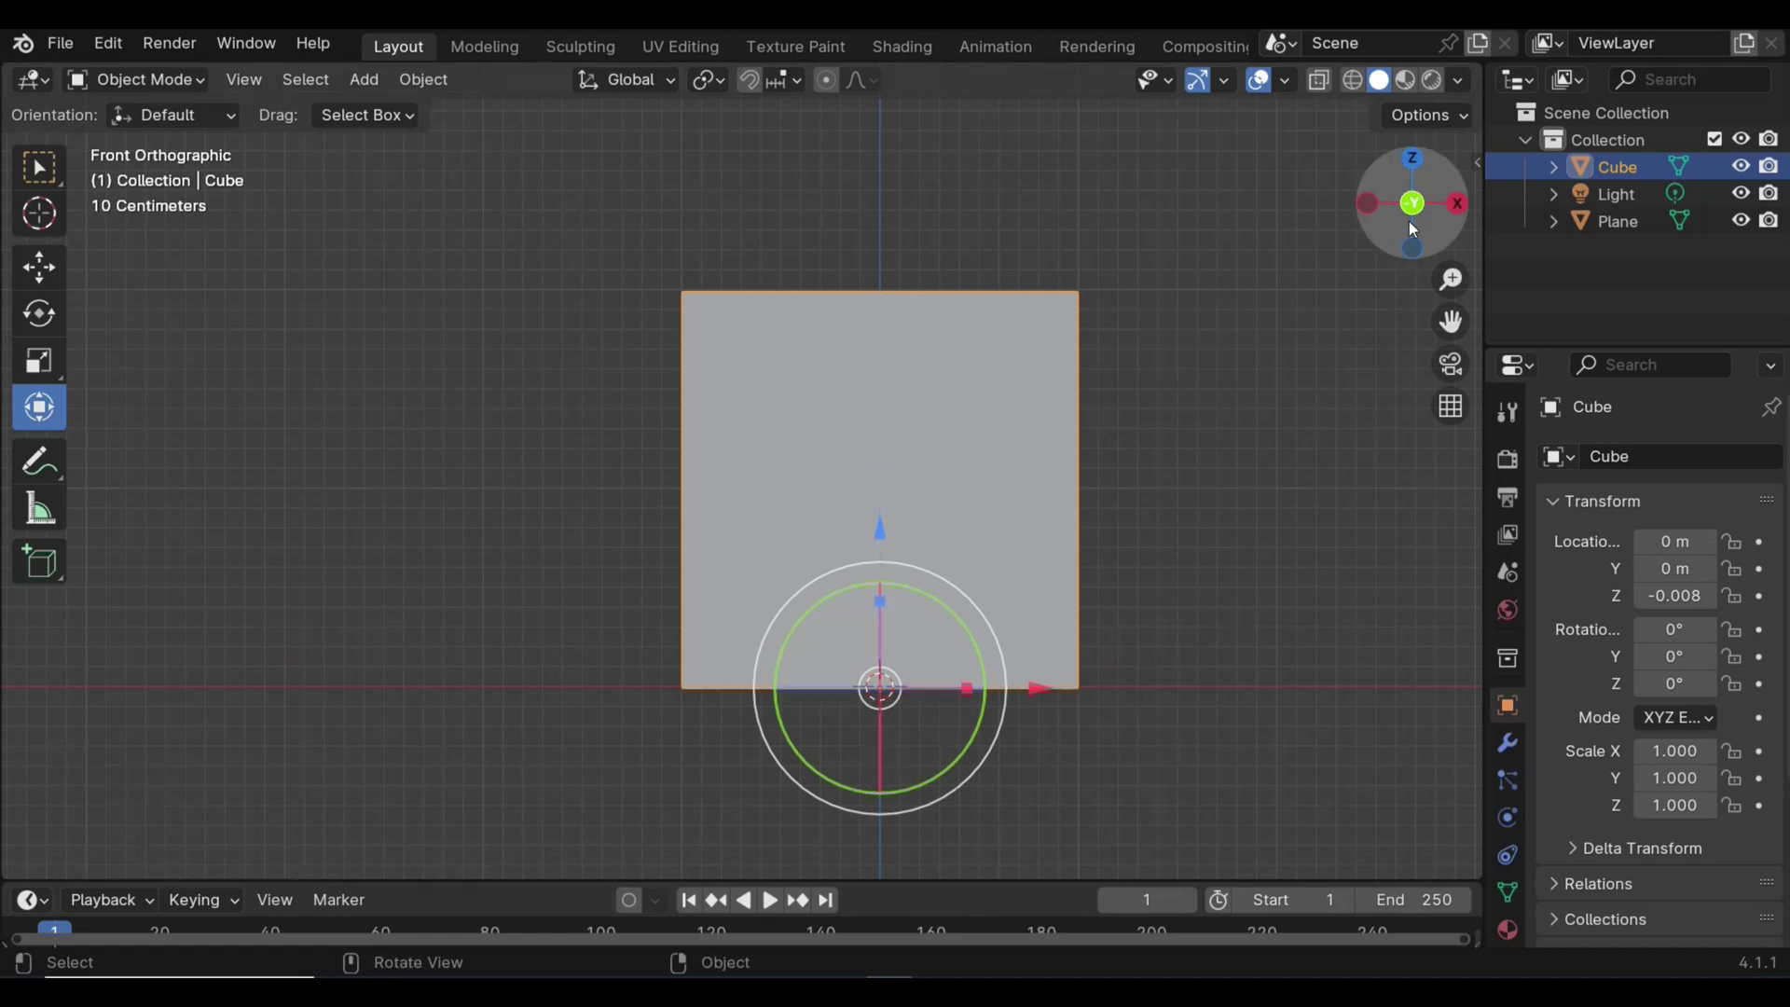
left_click_drag(1413, 224, 1408, 209)
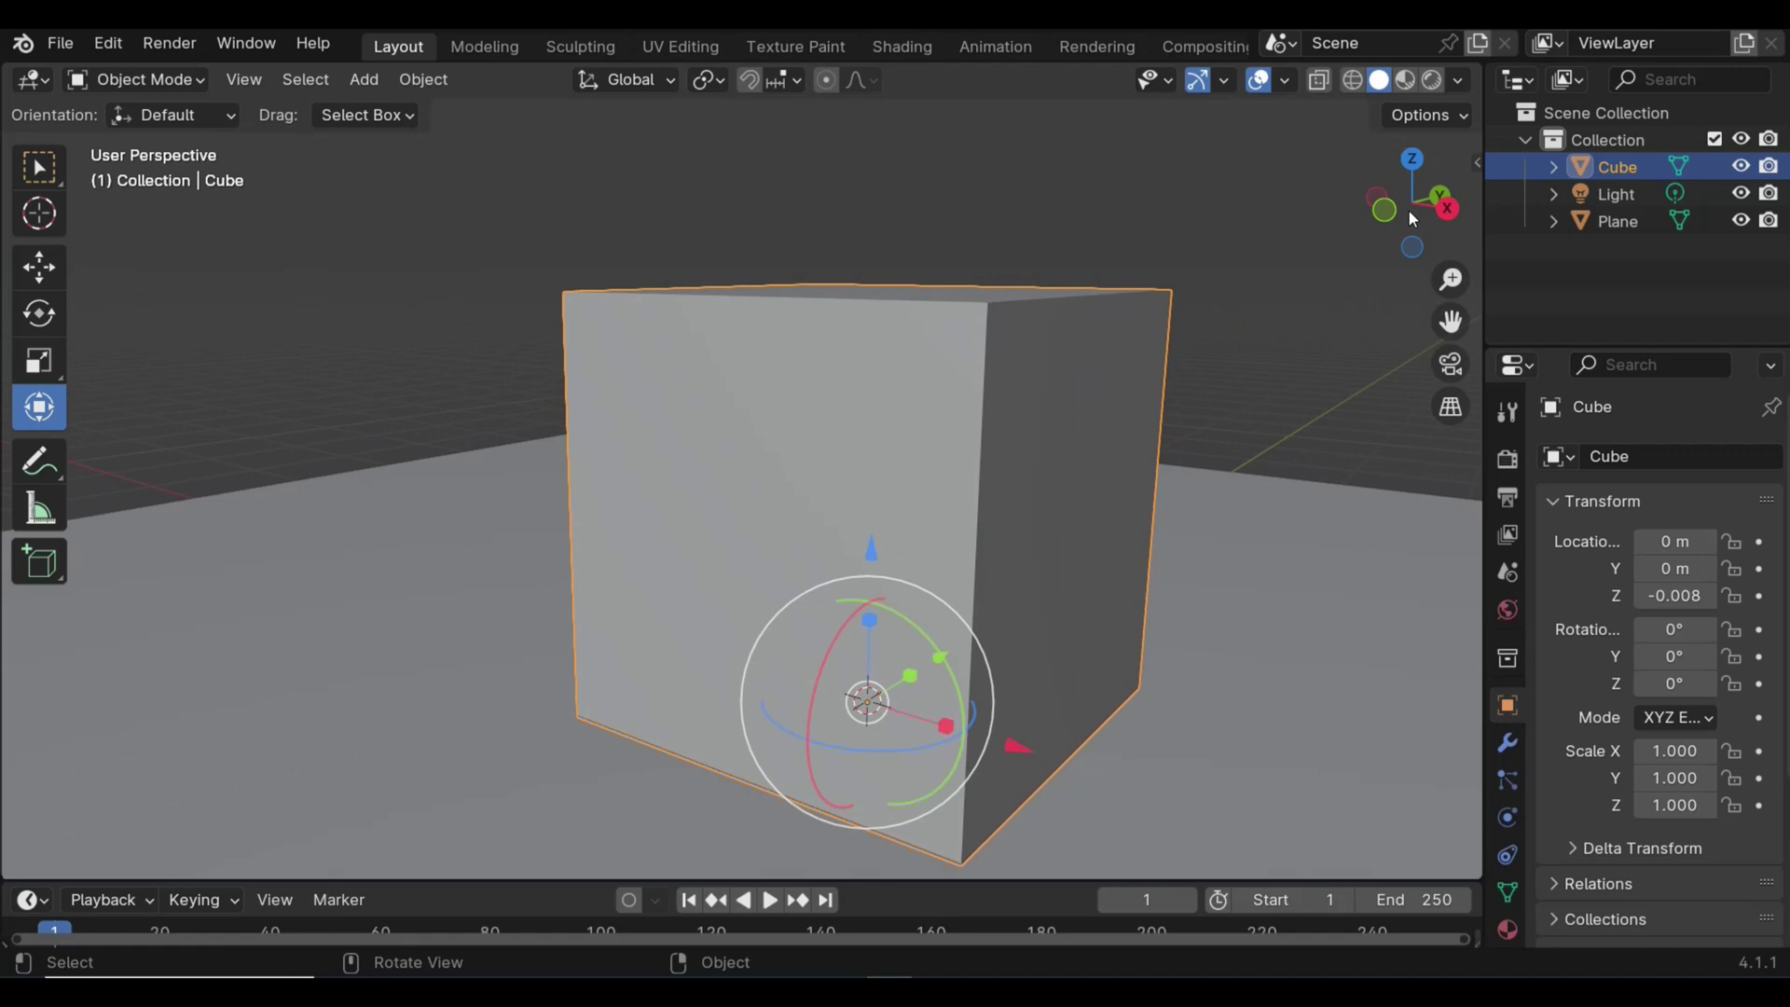
scroll(1400, 294, "down", 3)
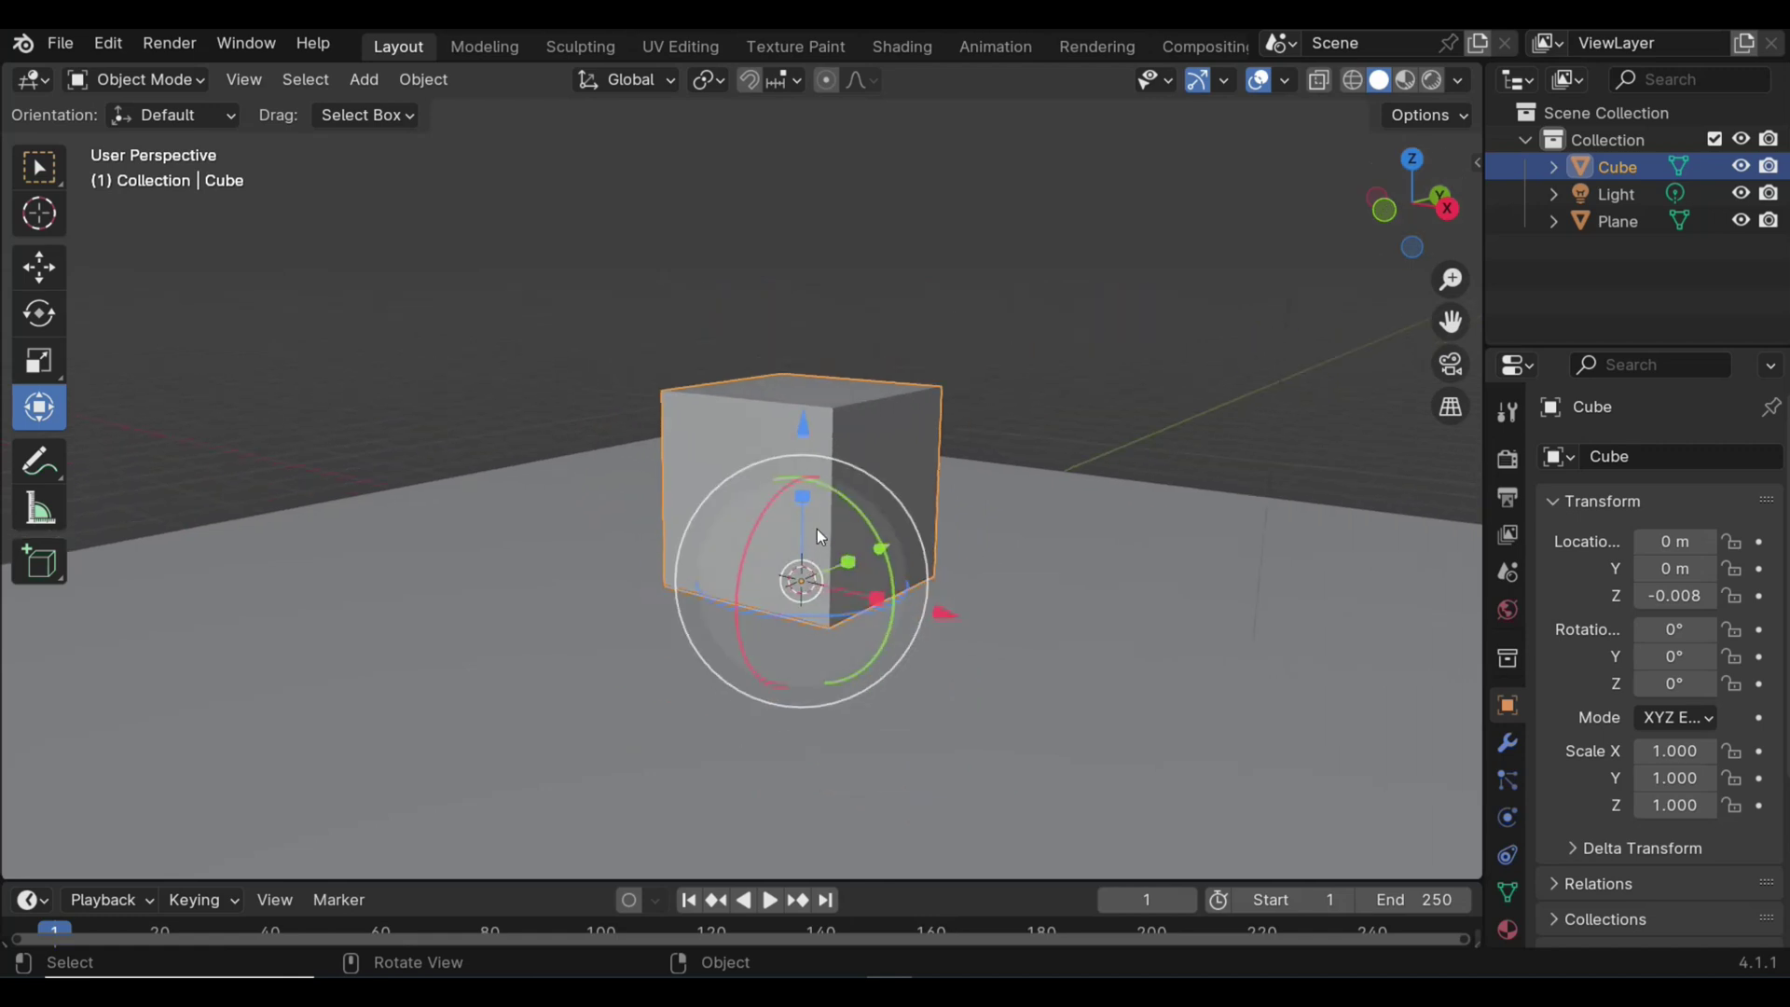
mouse_move(803, 498)
left_mouse_down()
mouse_move(802, 560)
mouse_move(806, 499)
left_mouse_up()
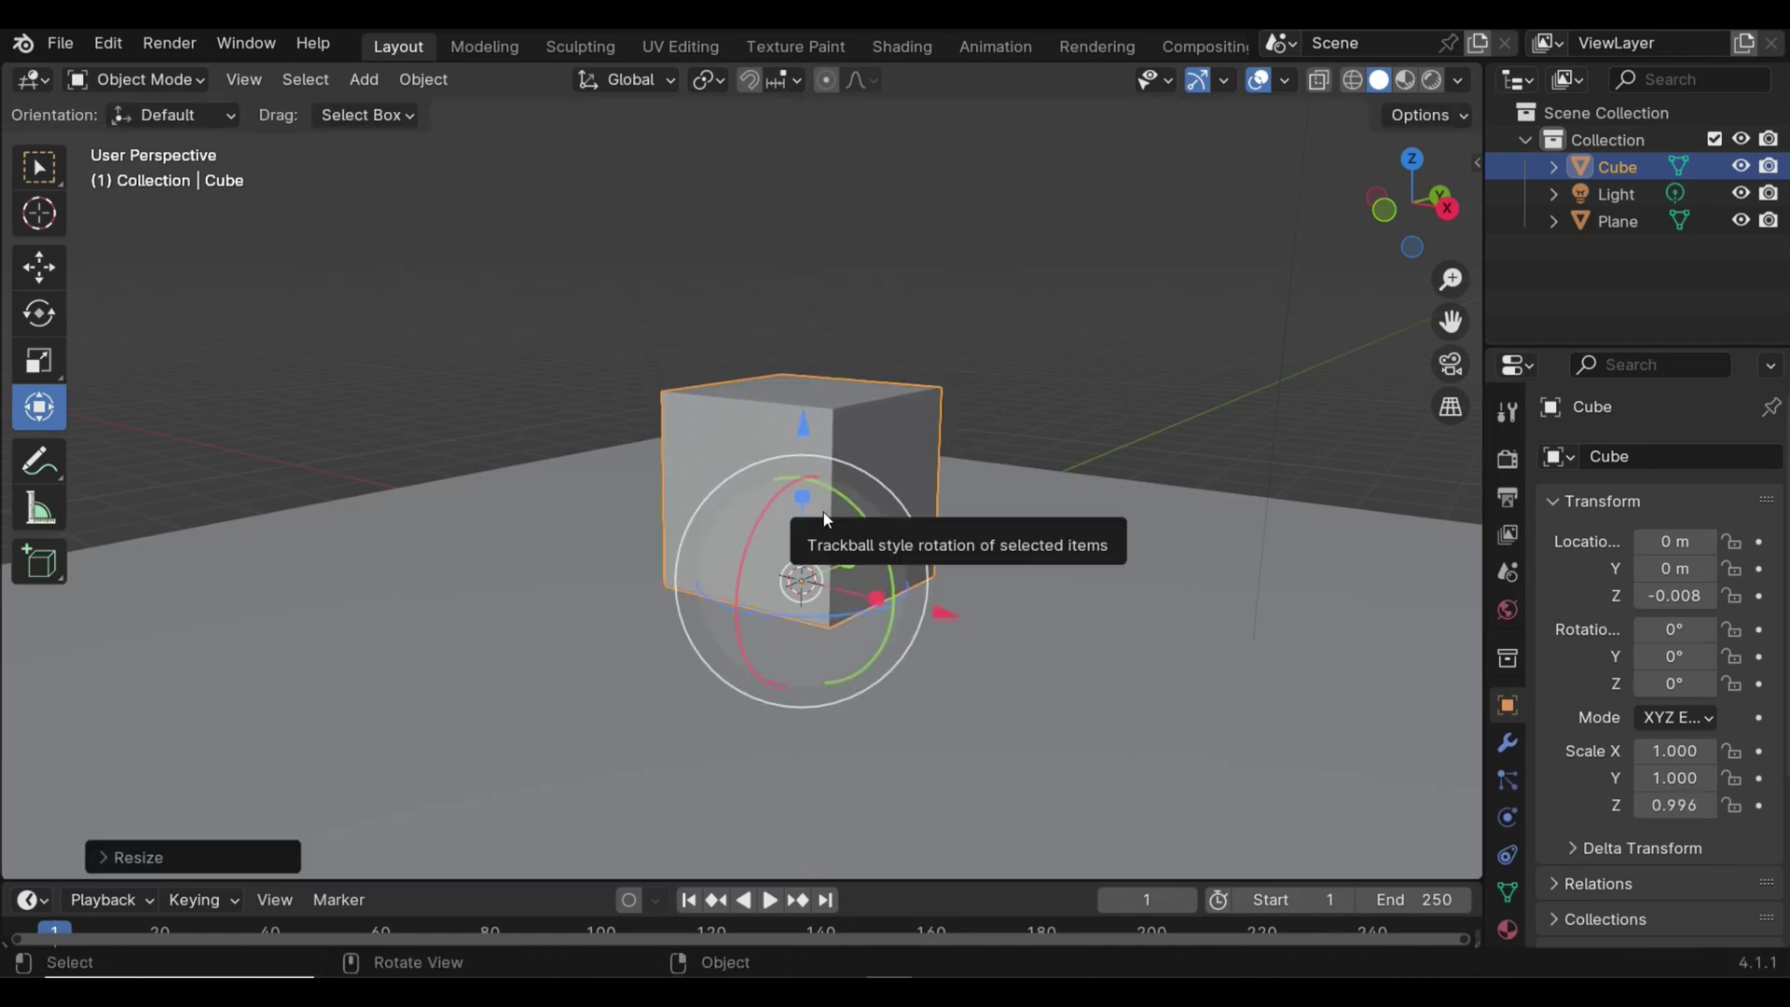
middle_click_drag(823, 511, 824, 512)
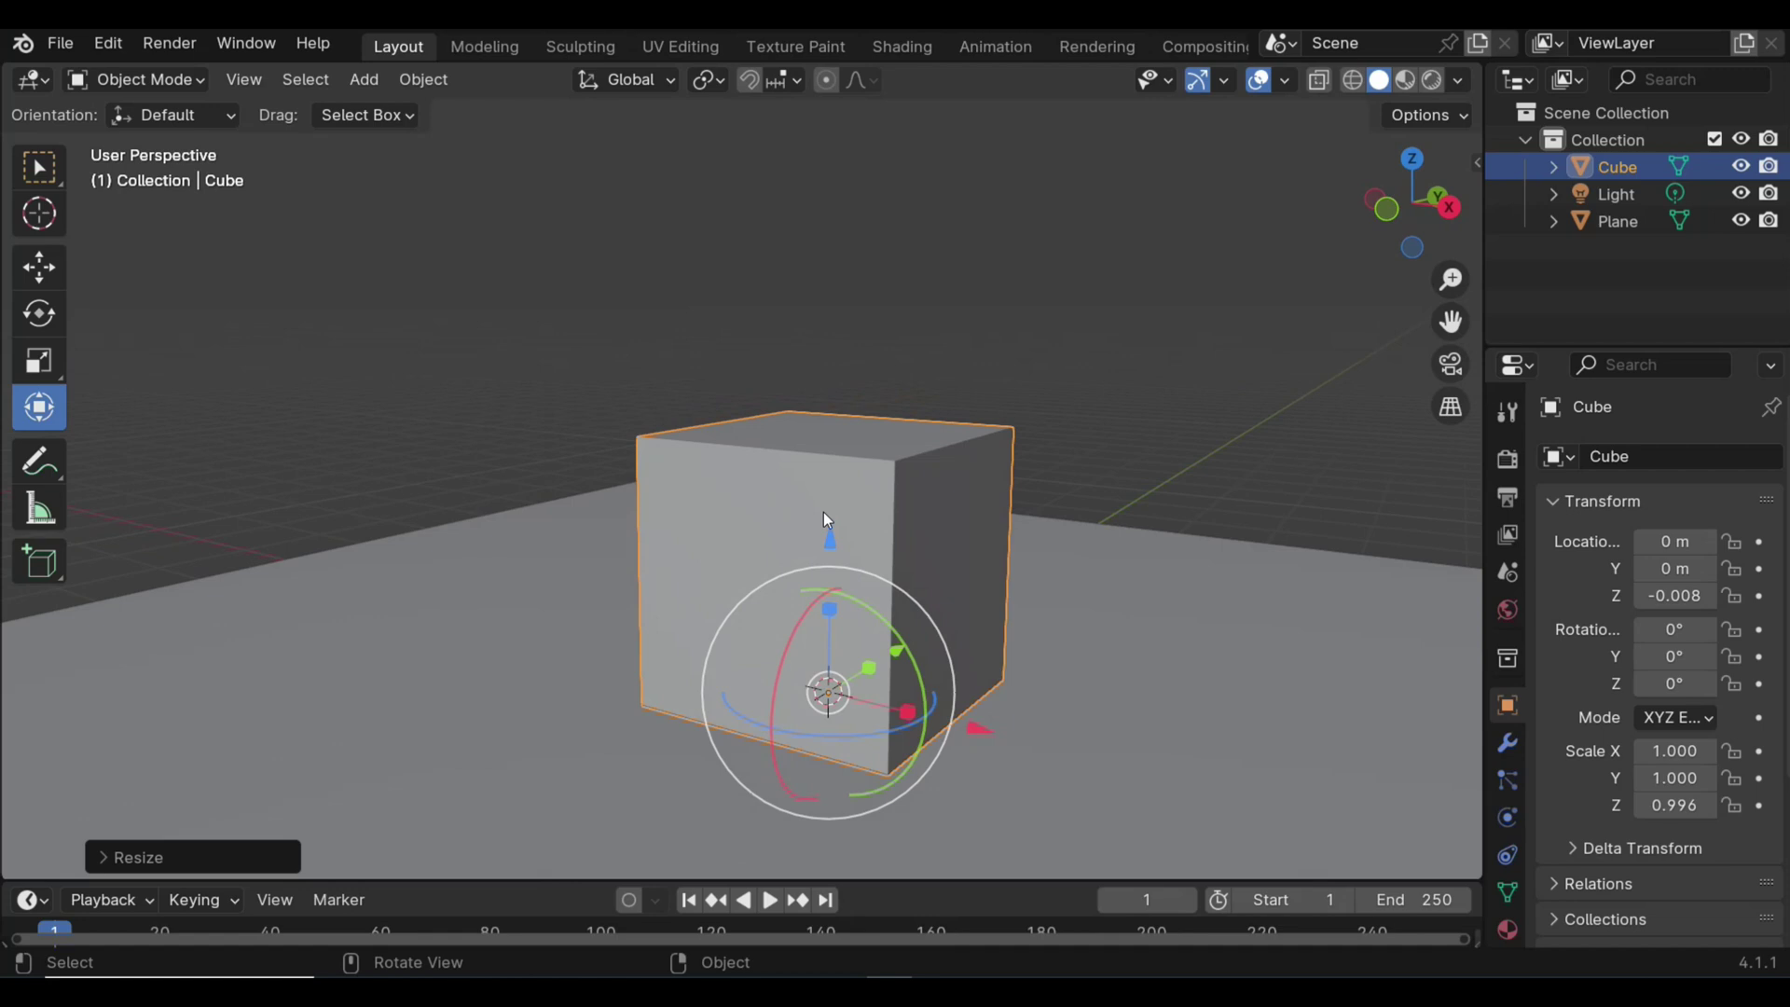
Step: Apply Set Origin > Origin to Geometry, putting the origin at Location Z 0.987
left_click(436, 83)
left_click(435, 84)
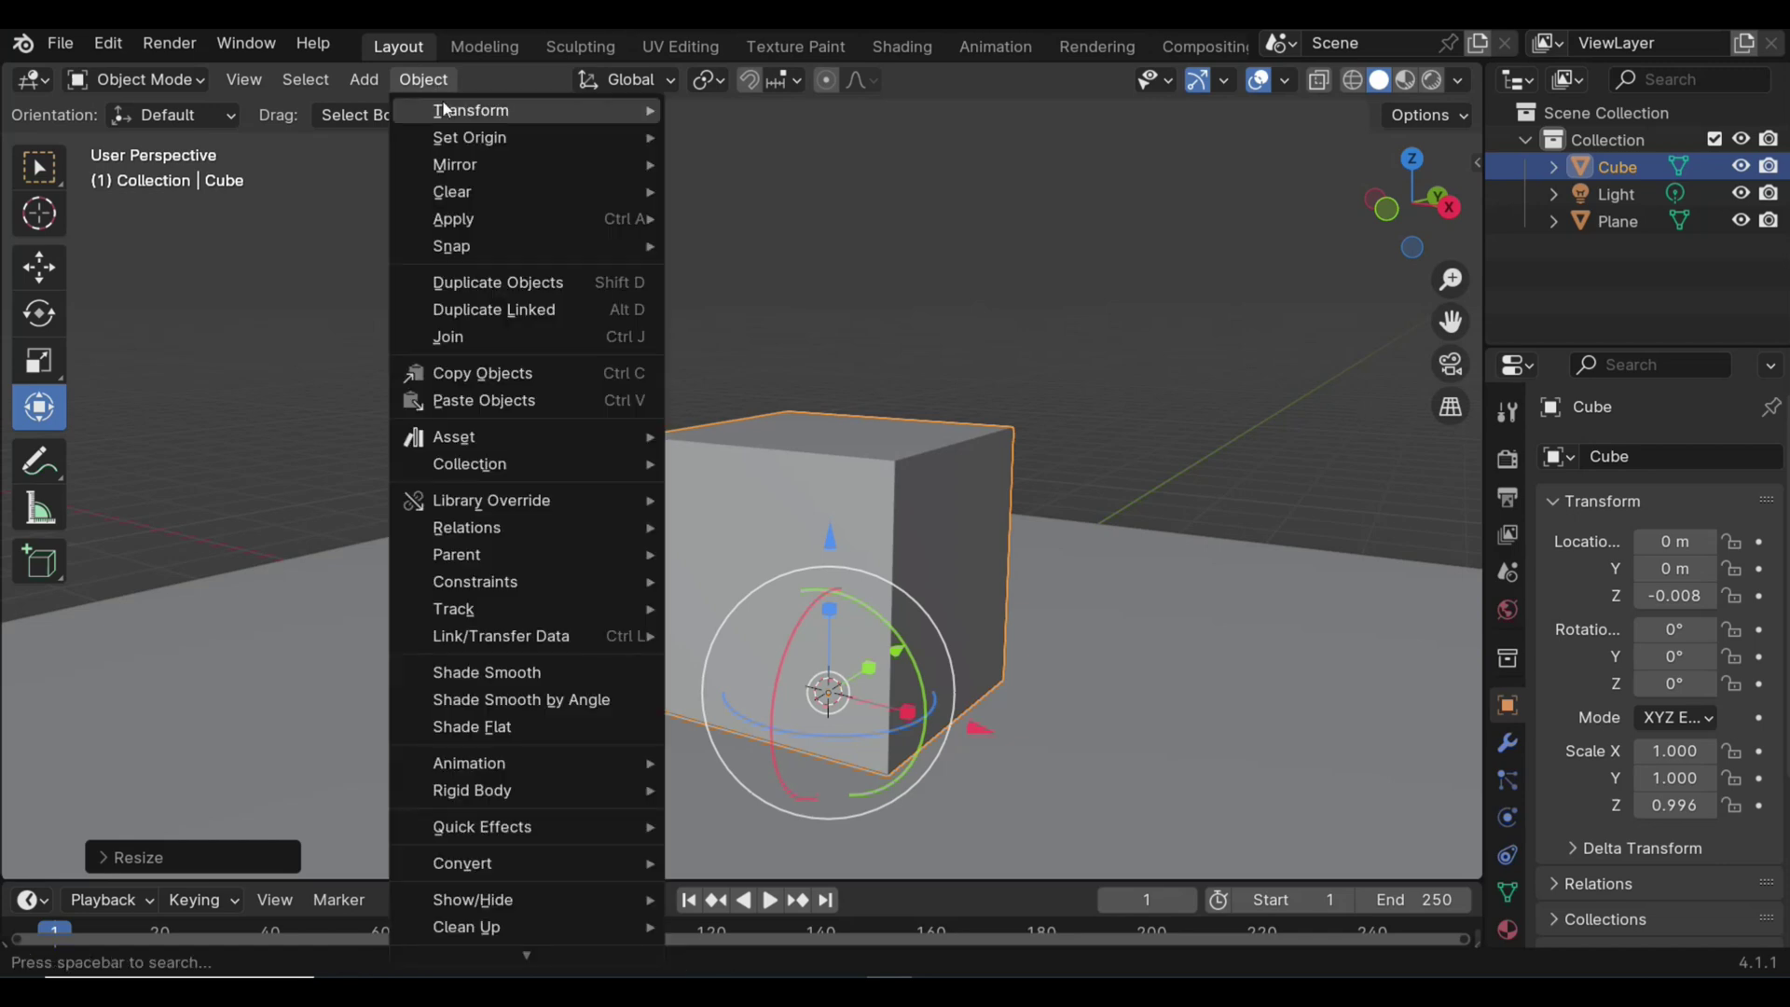
mouse_move(491, 141)
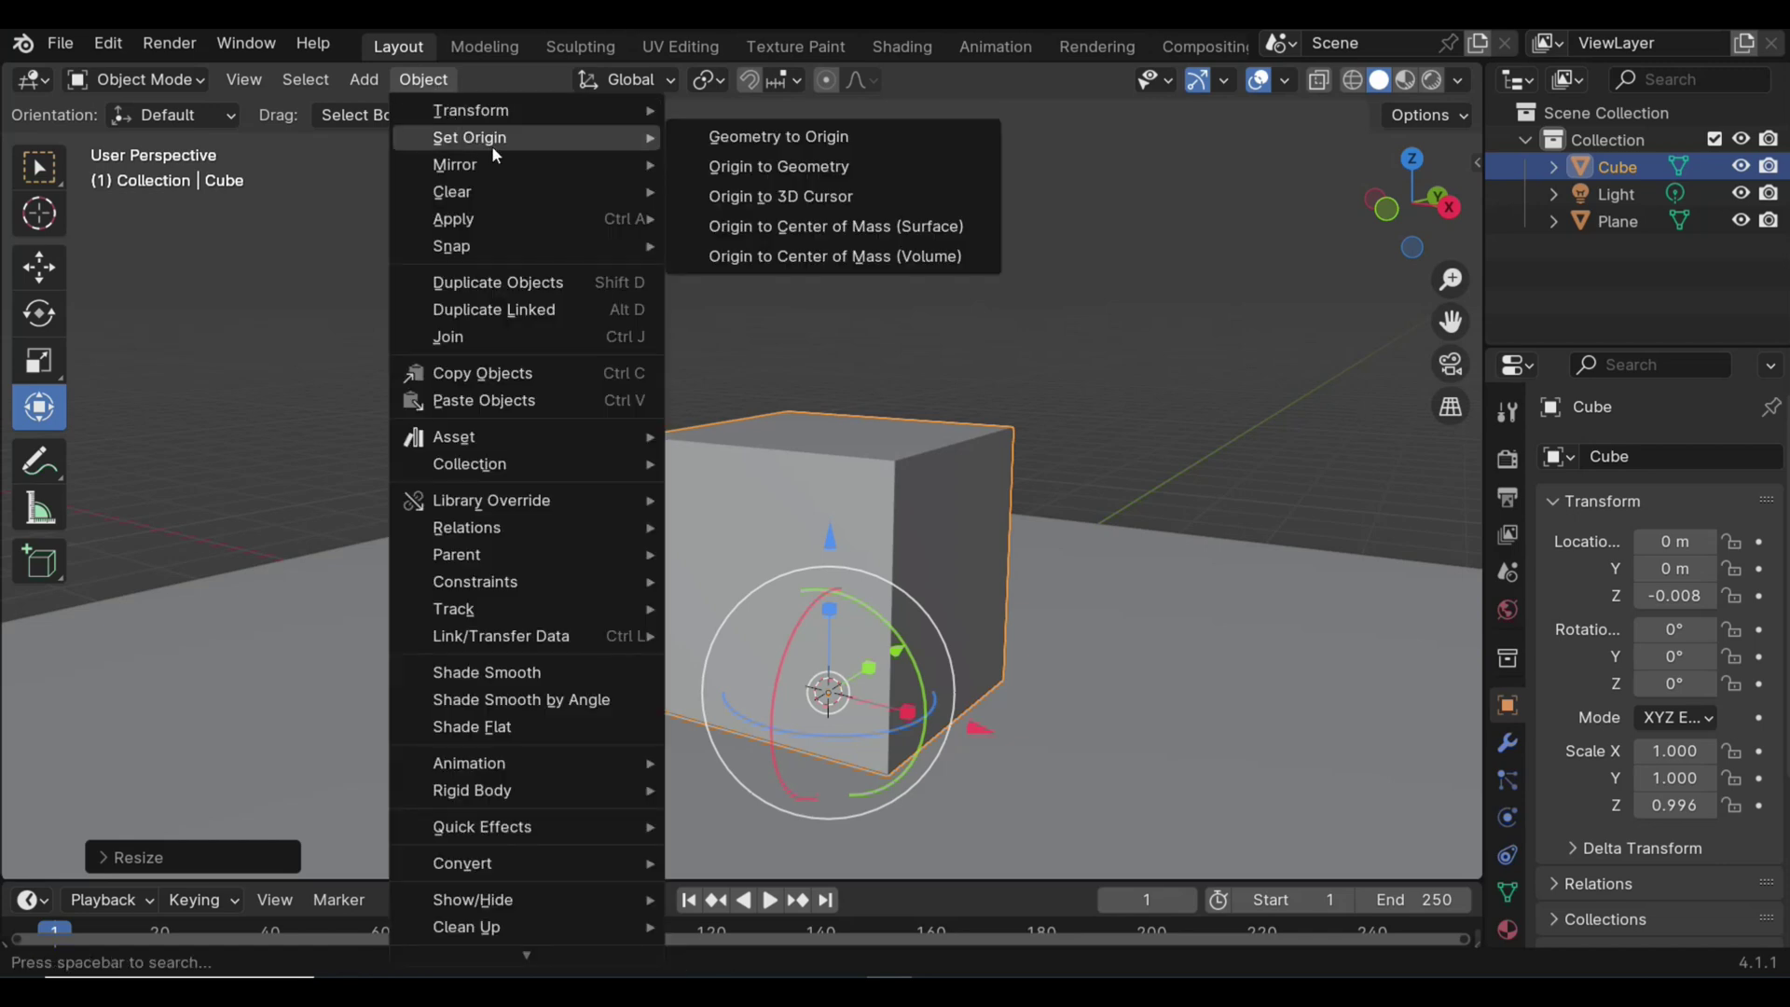
left_click(858, 169)
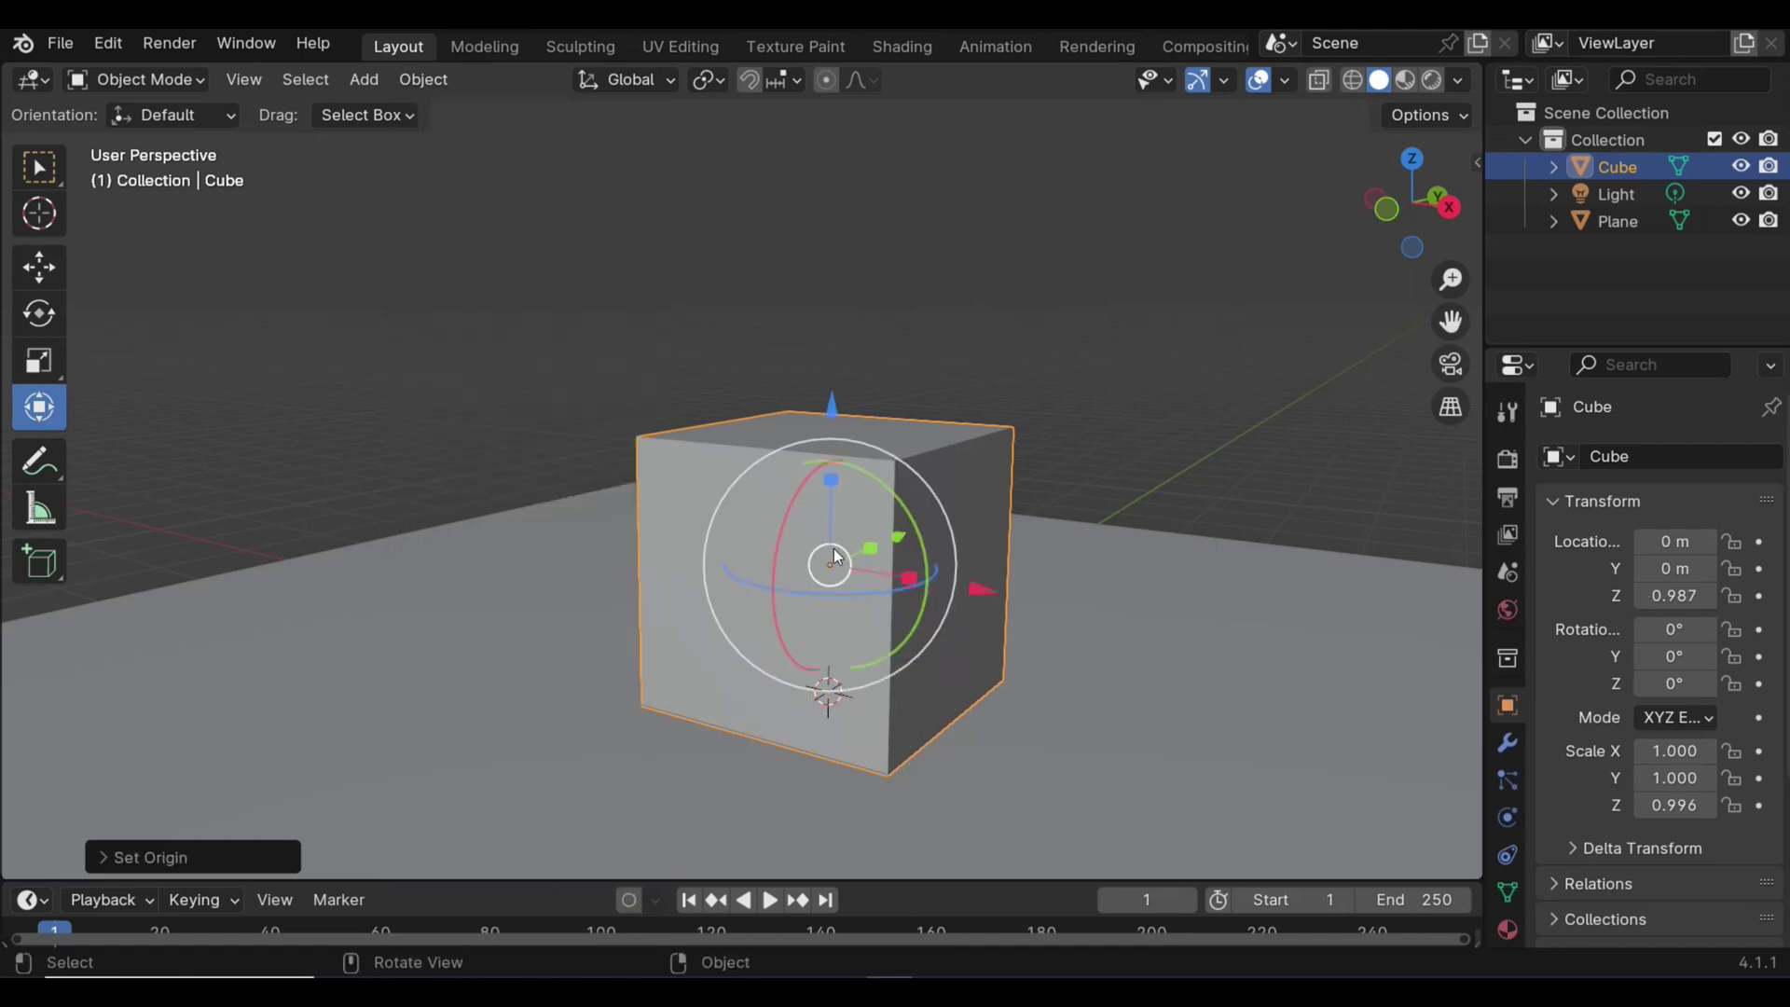
middle_click_drag(826, 597, 761, 580)
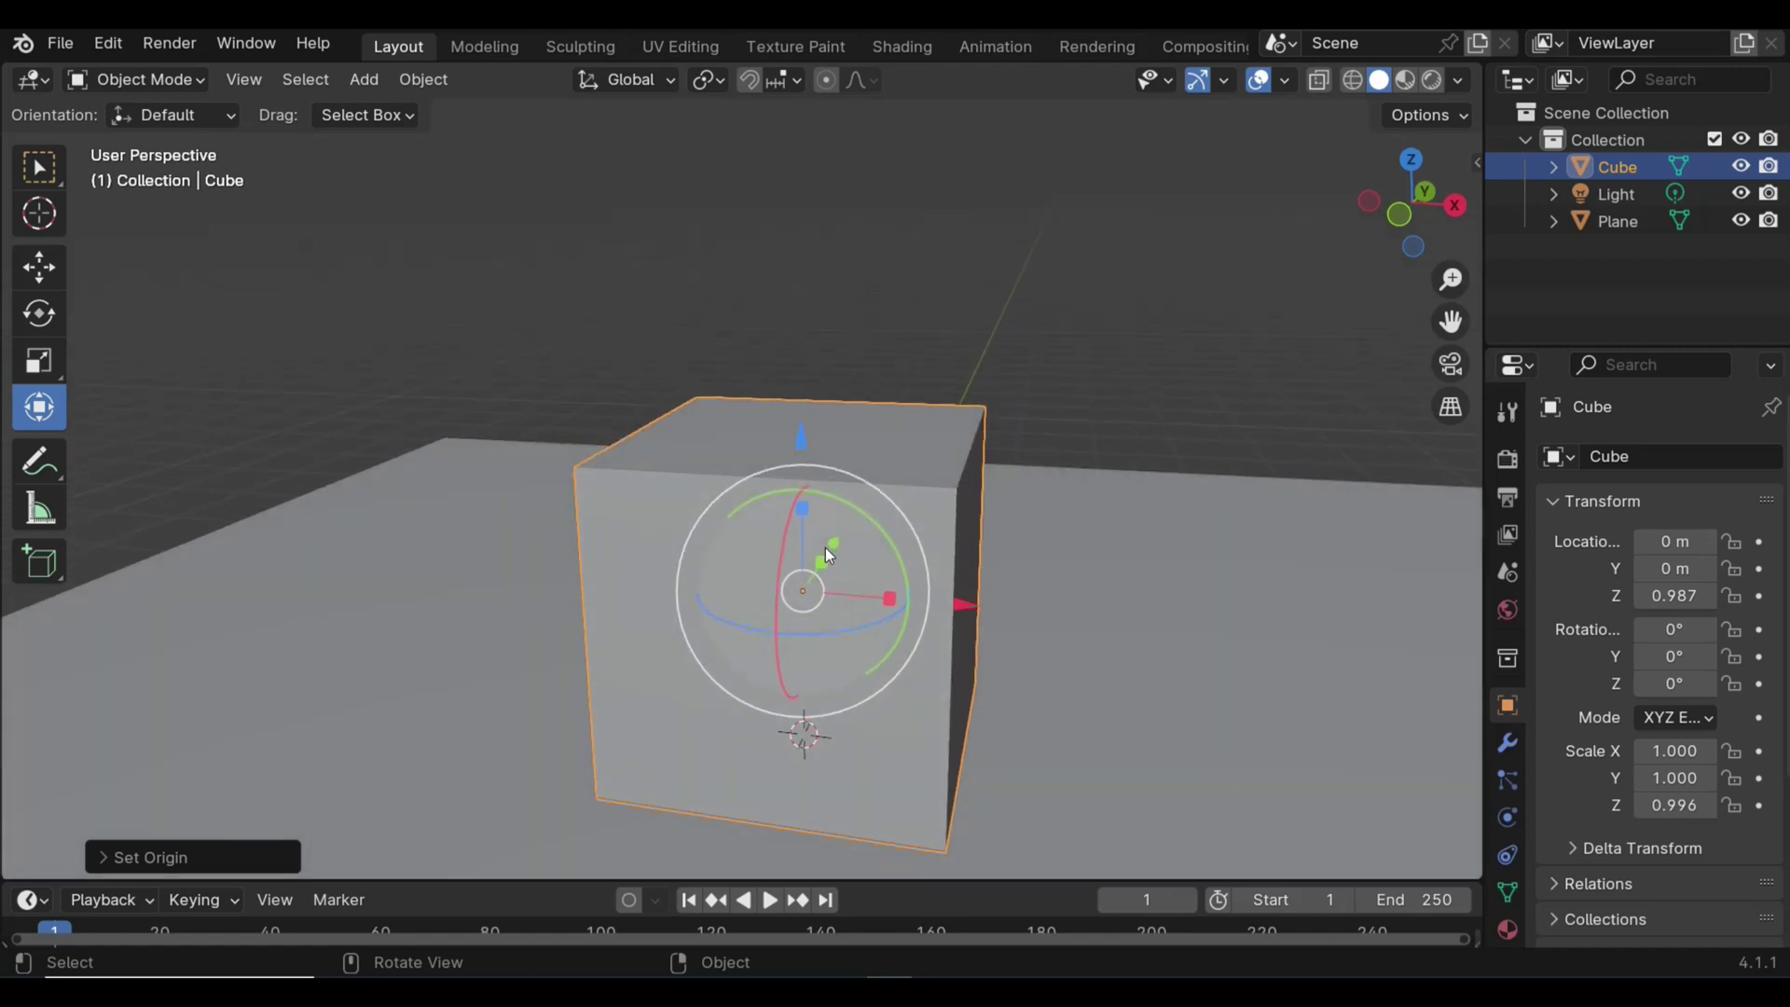
scroll(818, 609, "down", 1)
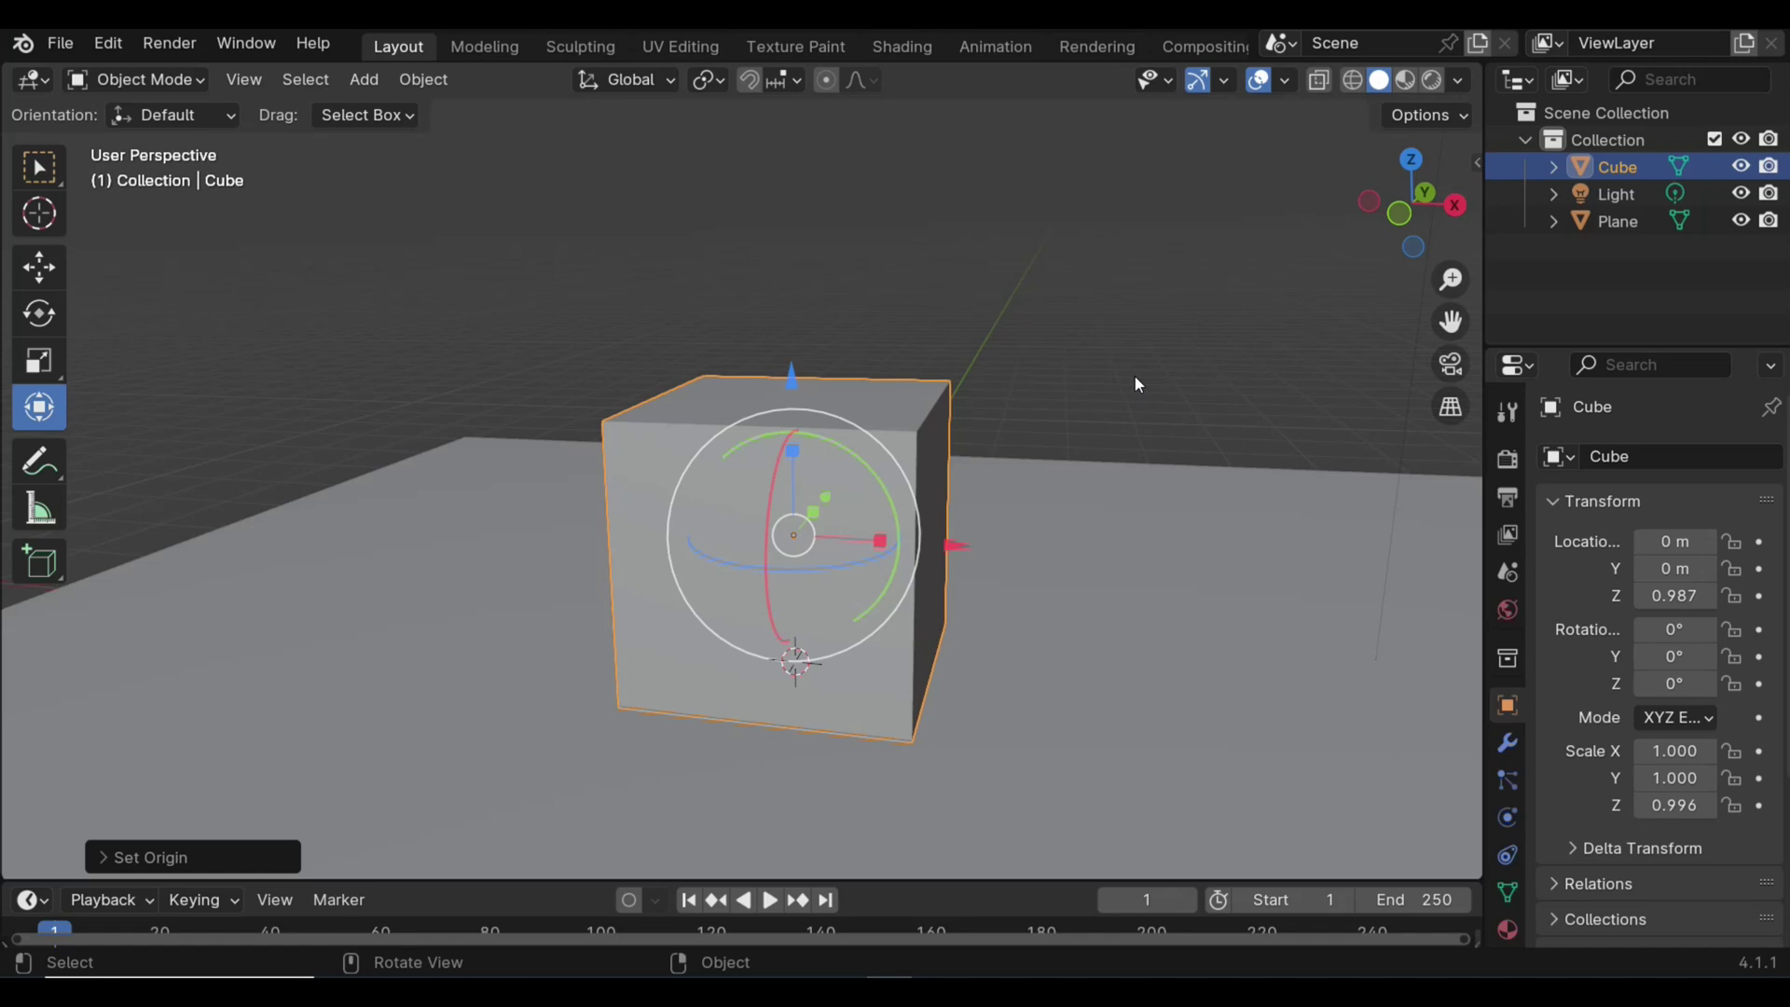
scroll(1149, 365, "down", 2)
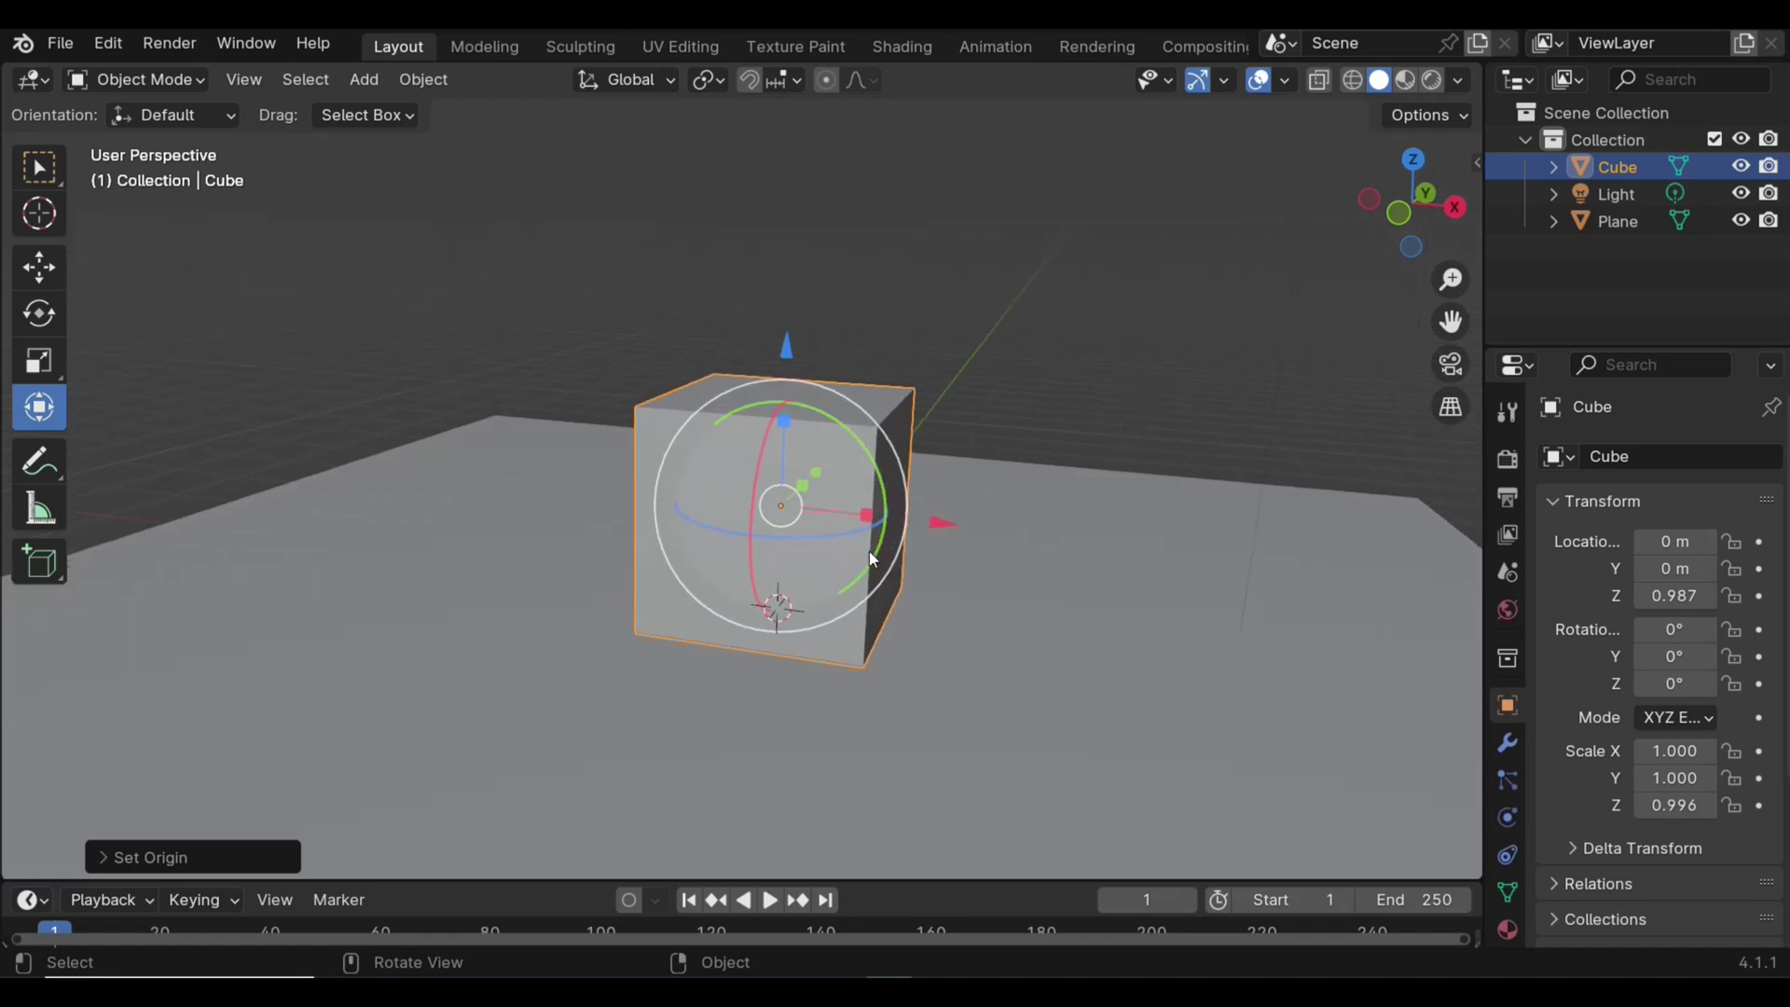
middle_click_drag(869, 552, 720, 634)
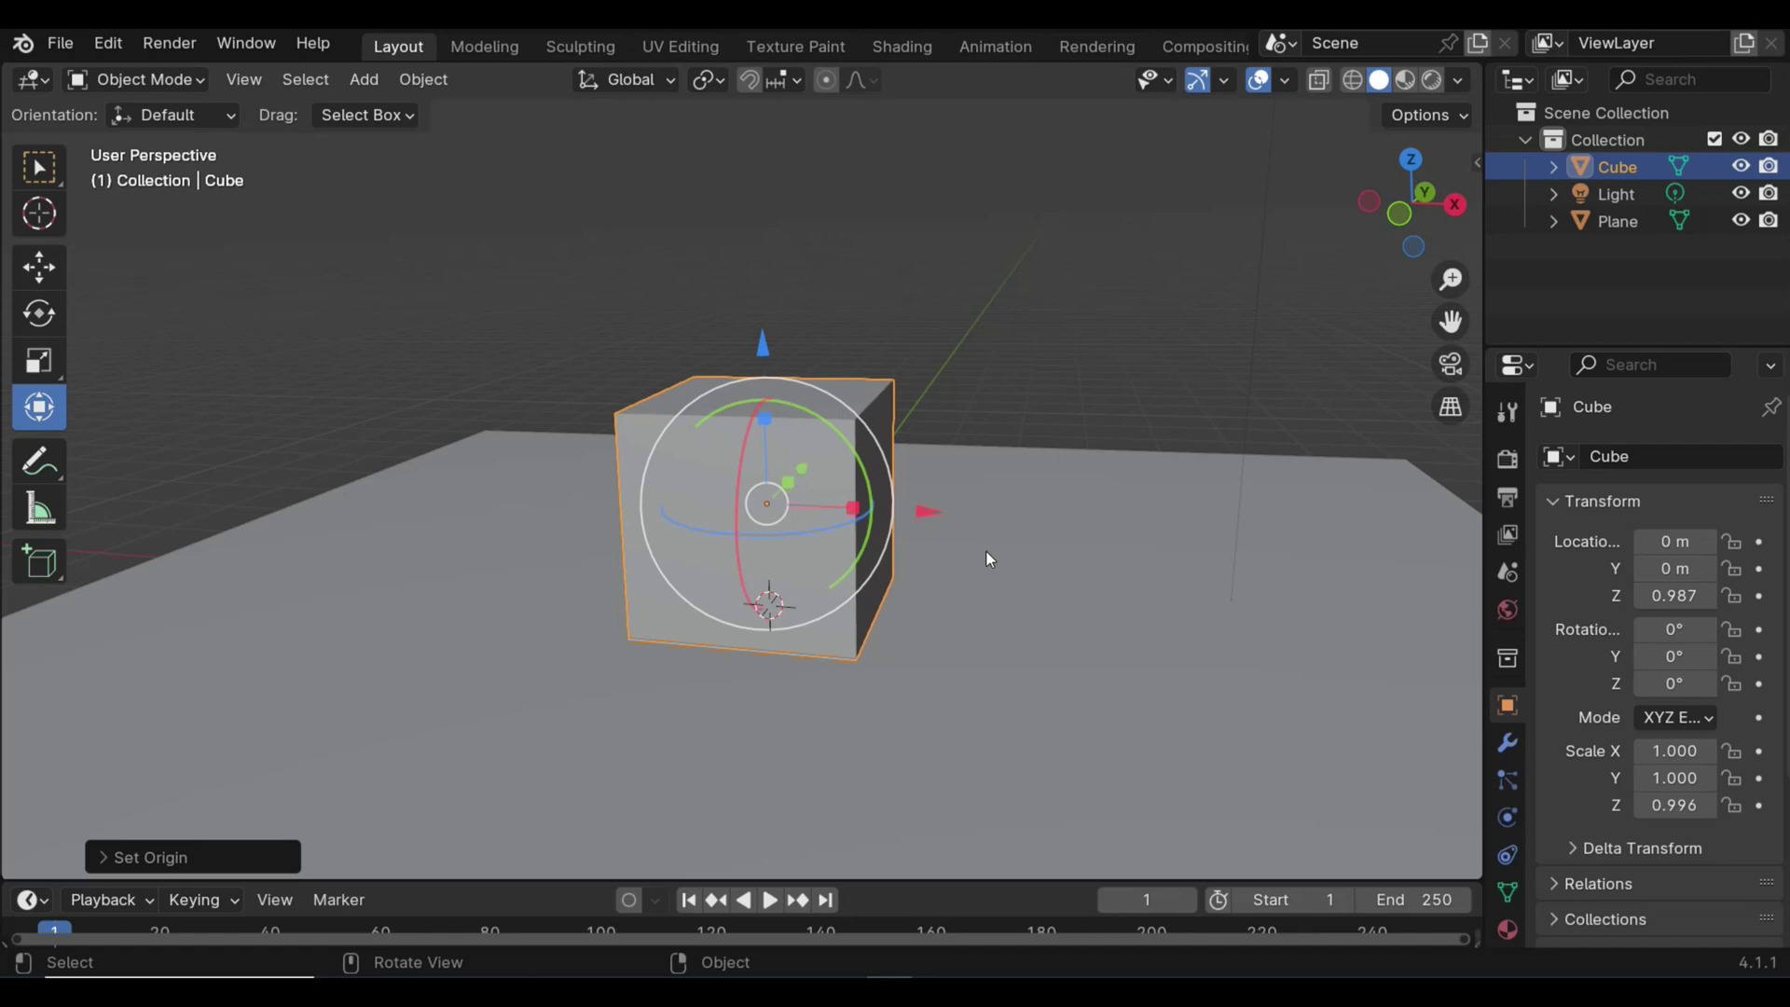
Step: From front view, slide only the cube's origin right to Location X 3.989
key("KP_1")
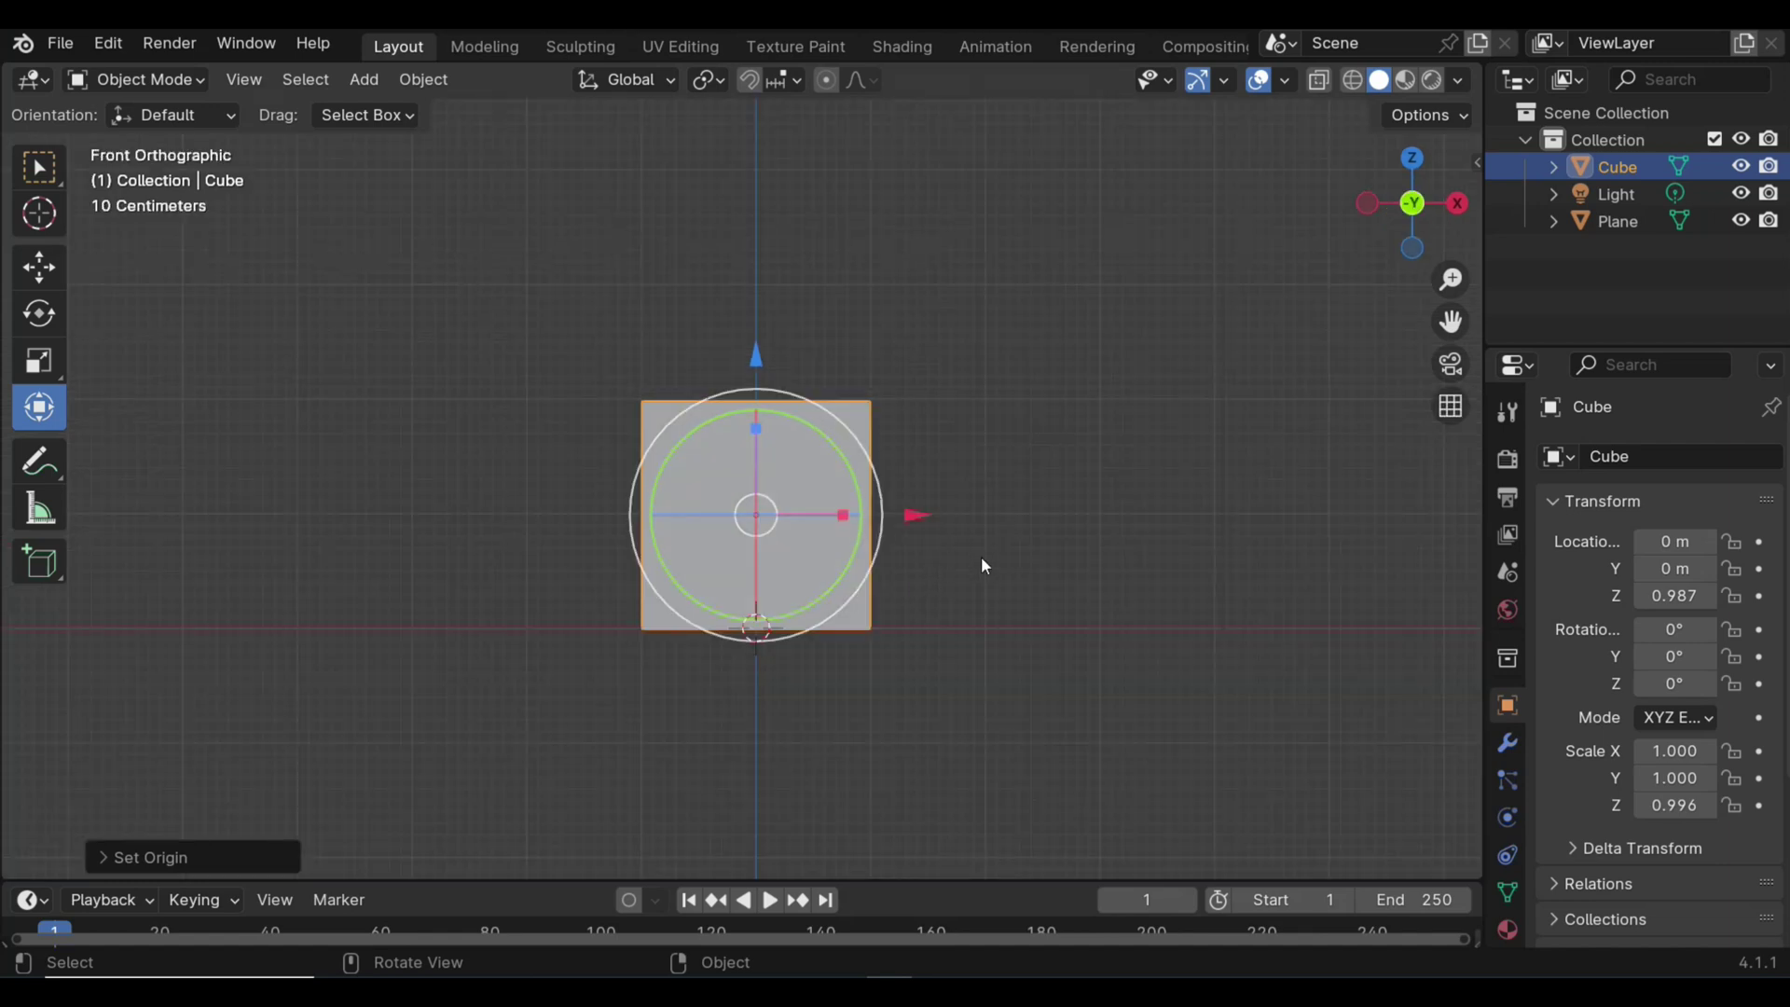
key("ctrl+period")
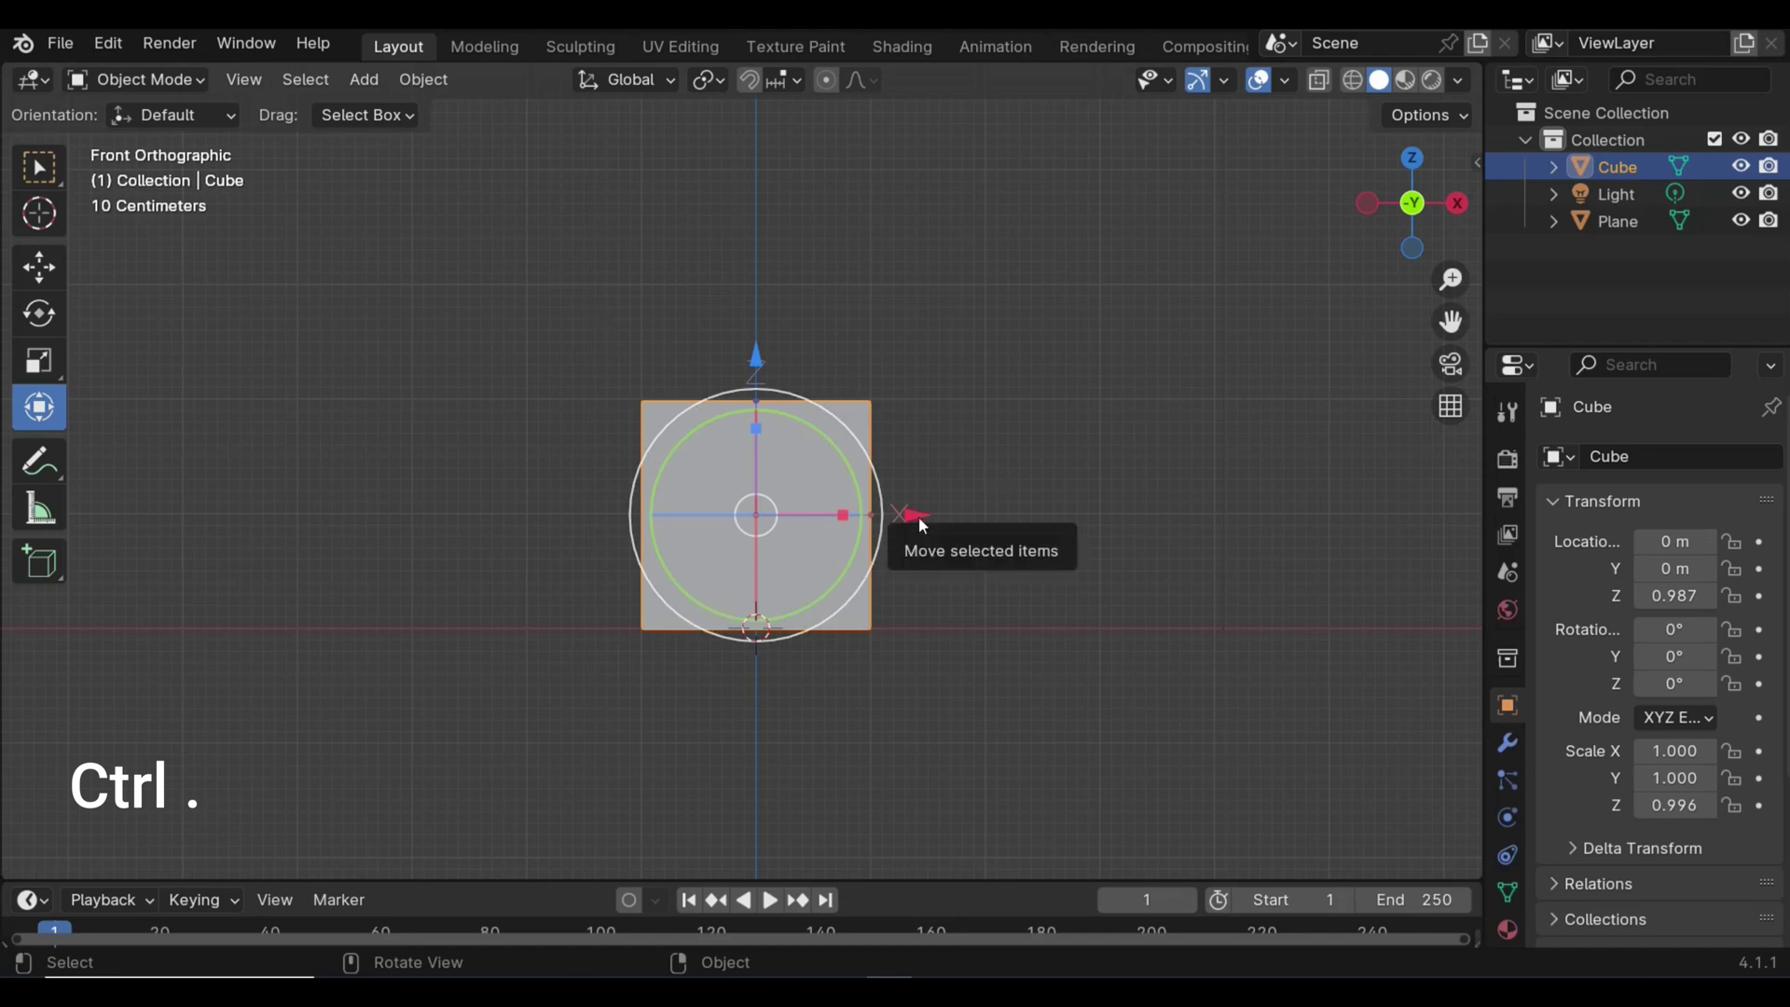
left_click_drag(918, 516, 1391, 578)
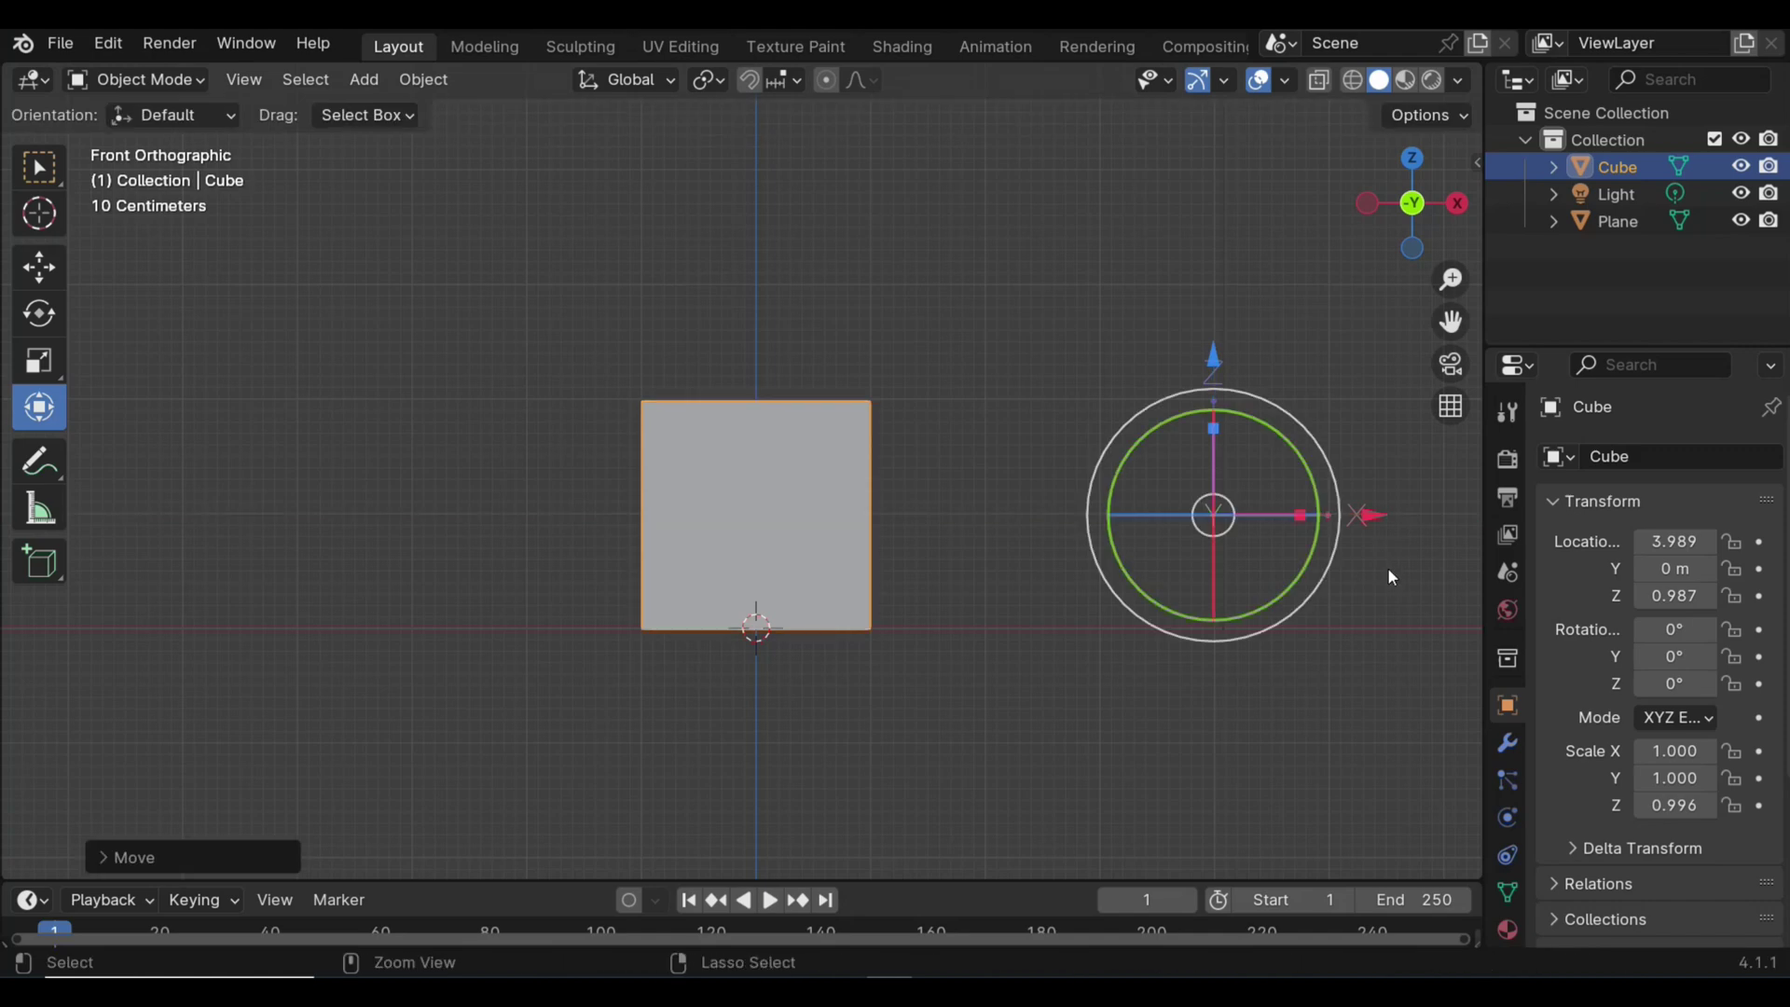
key("ctrl+period")
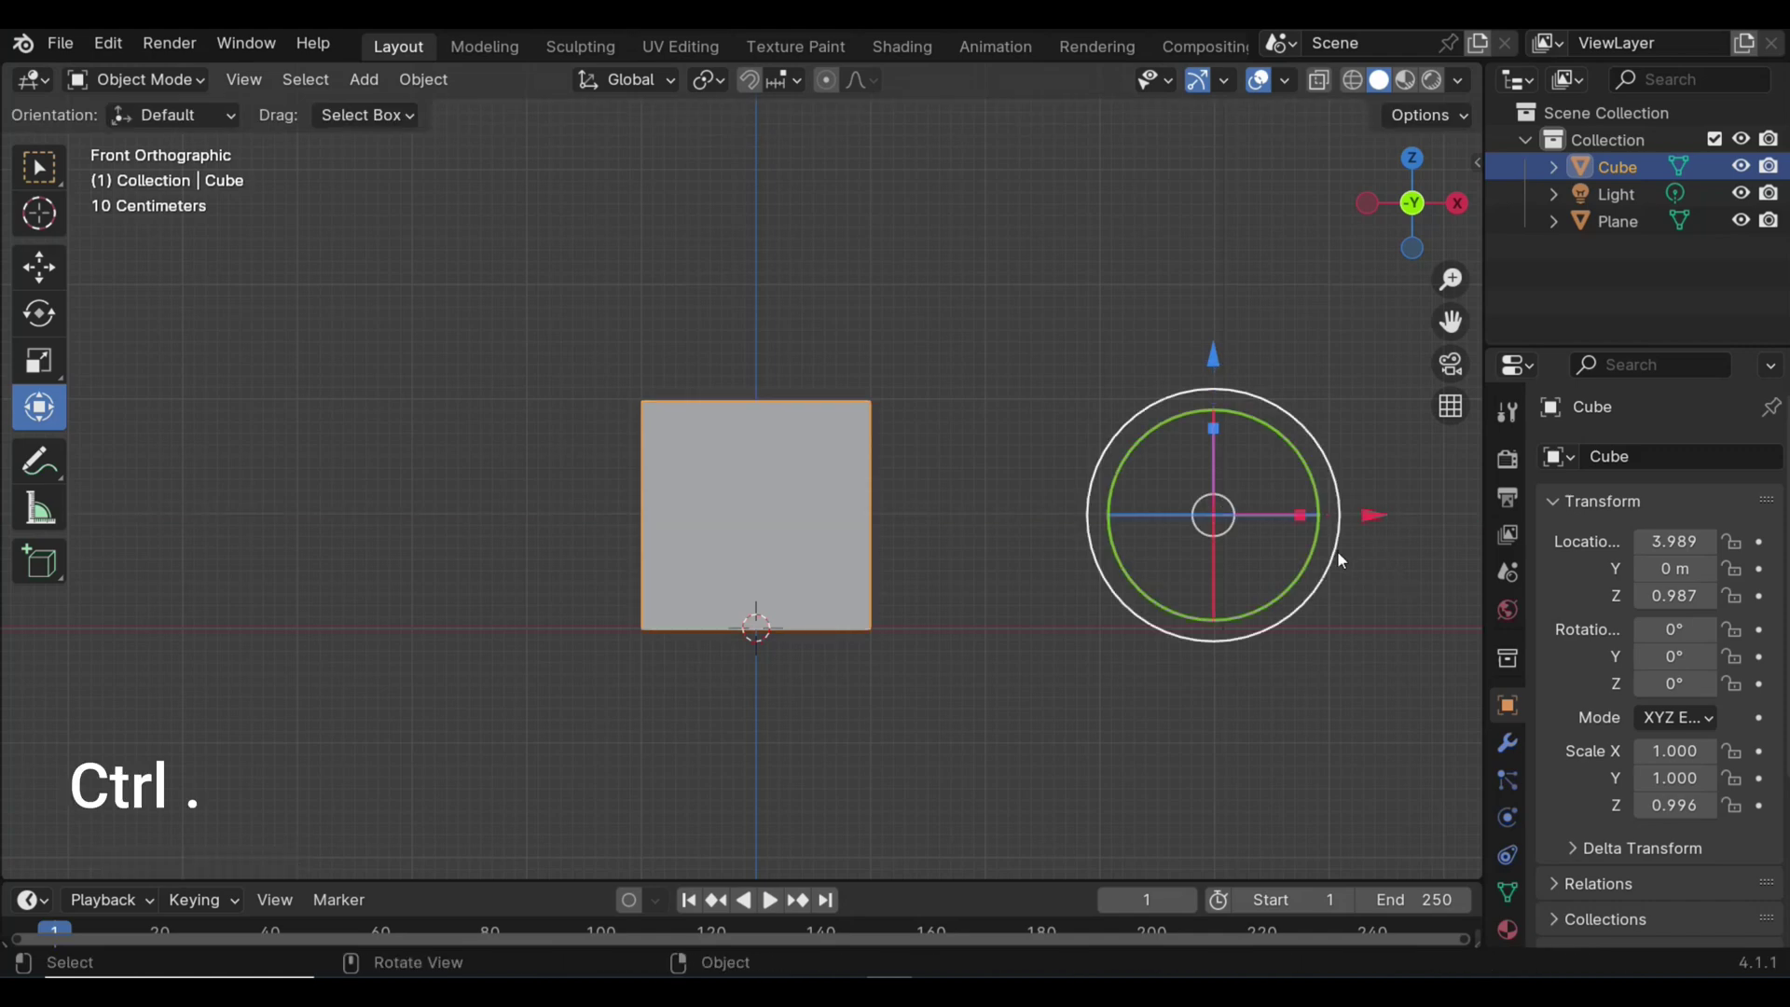
Step: Swing the cube 25.98° about Y around its external origin and reframe the view
left_click_drag(1264, 427, 1300, 457)
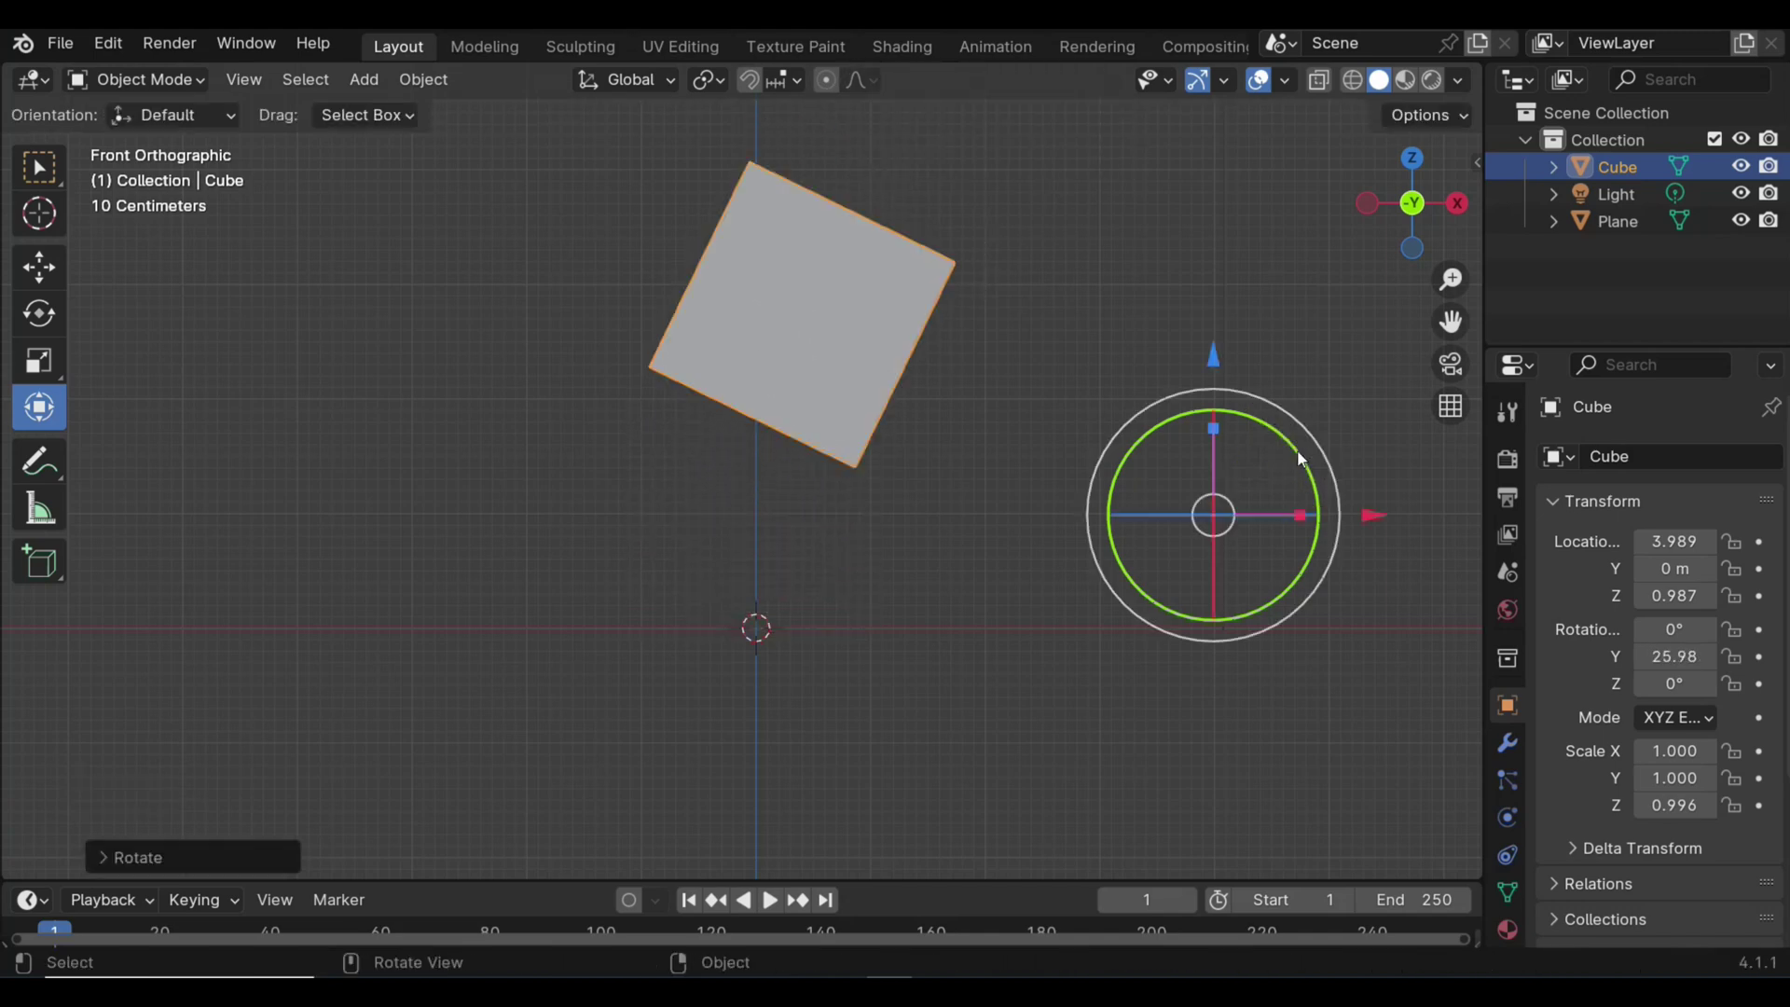
middle_click_drag(1251, 530, 1209, 538, "shift")
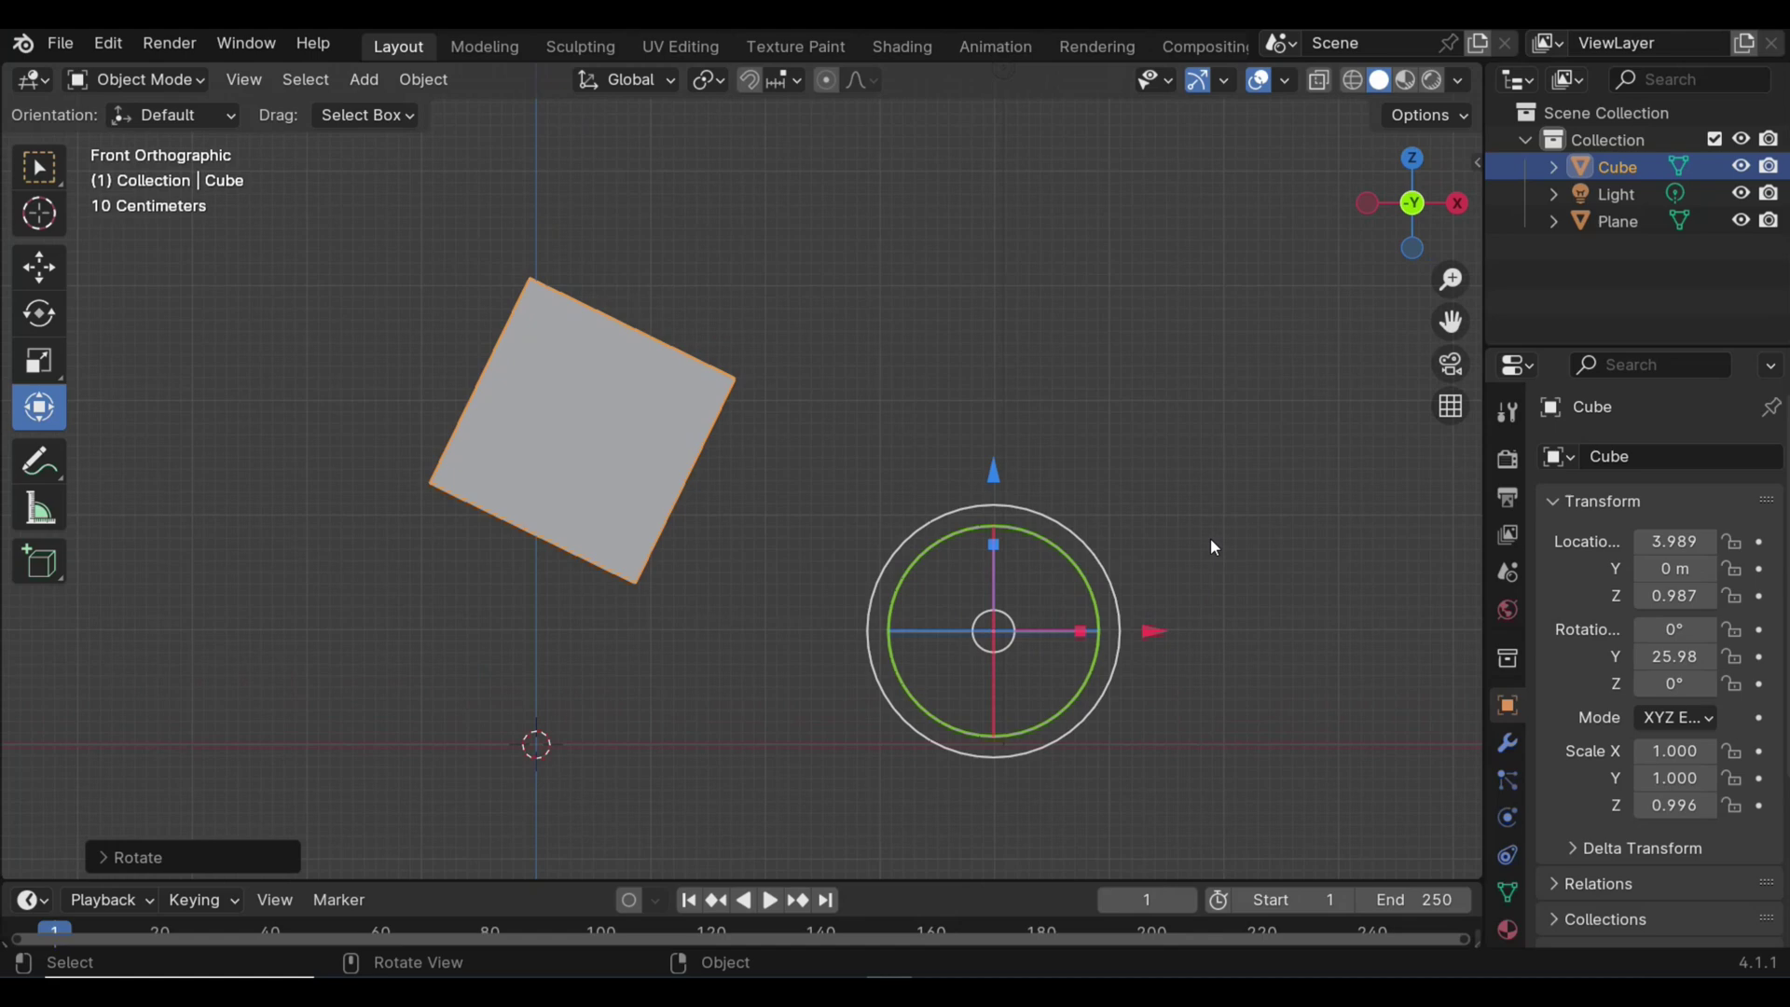
scroll(1313, 541, "up", 1)
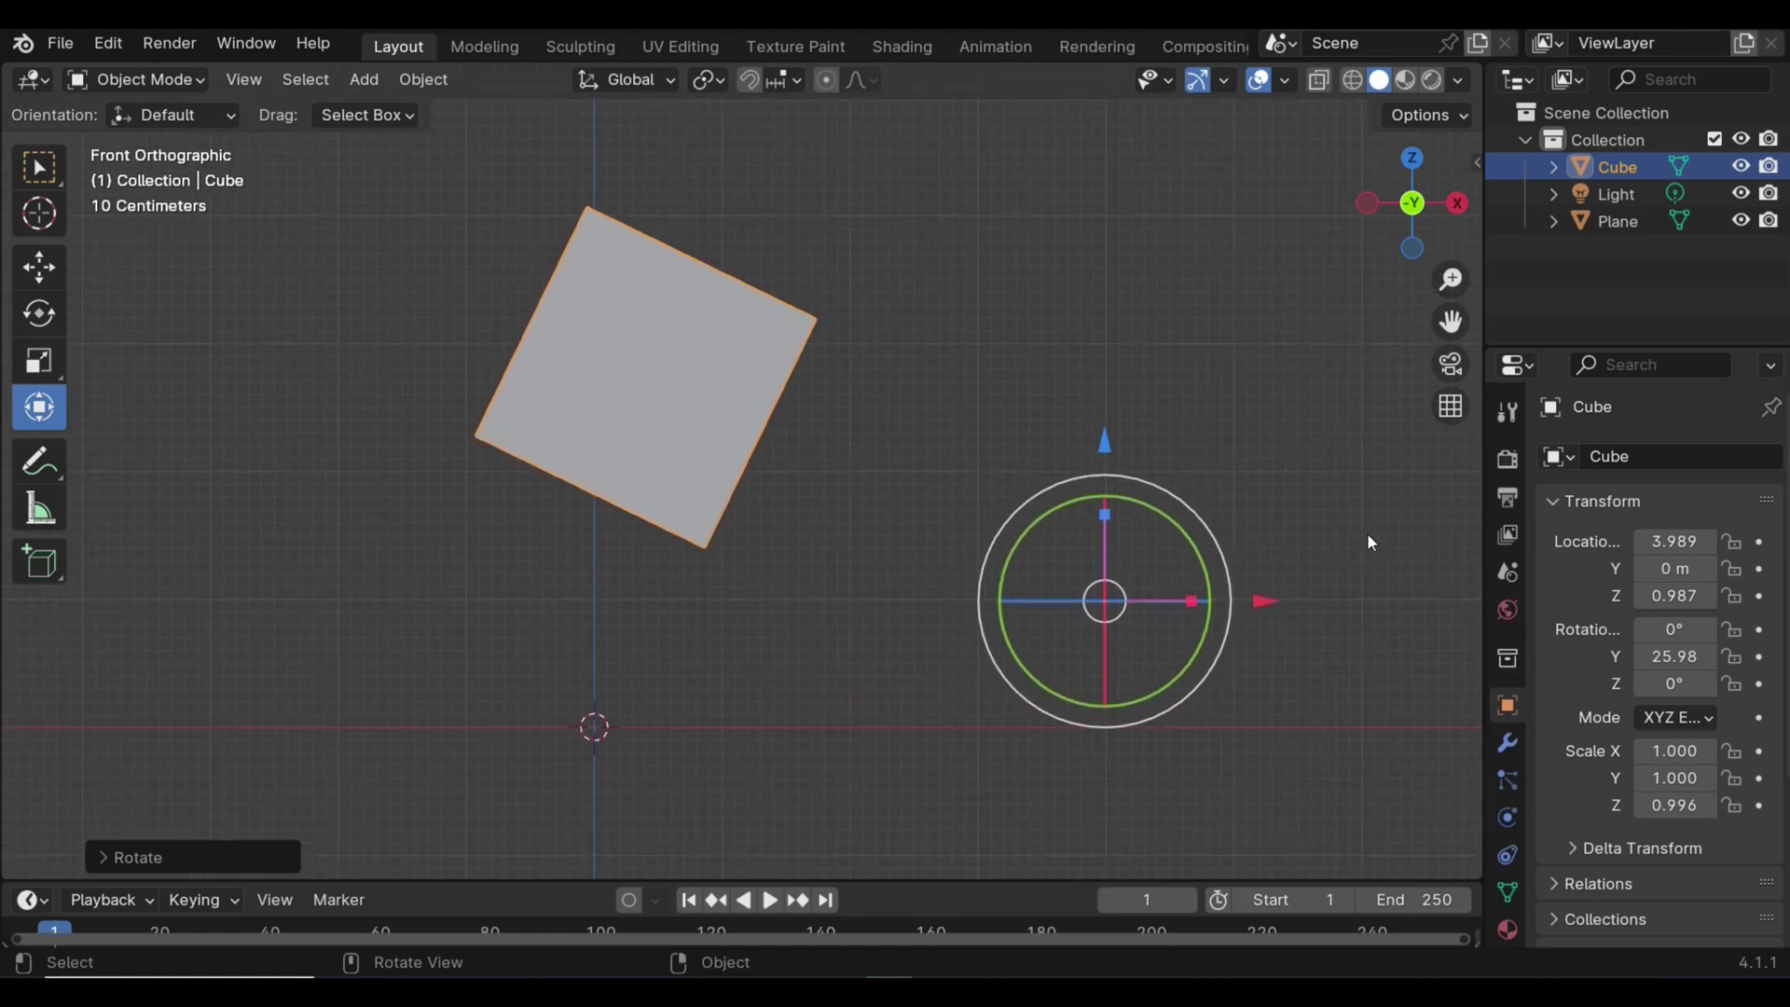